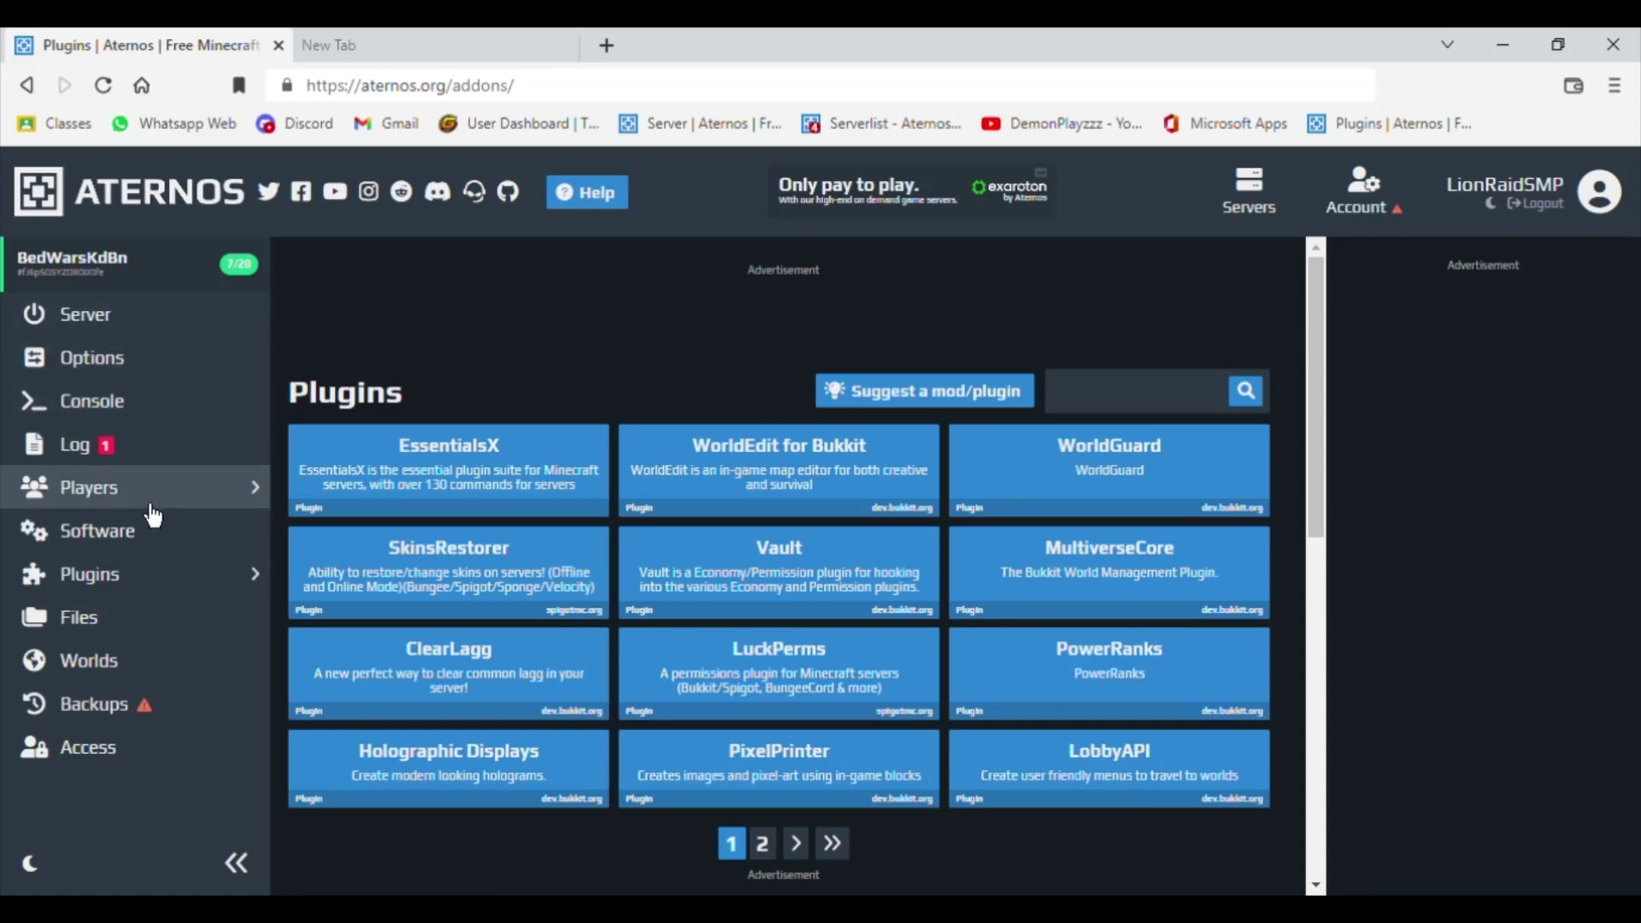
# Search the server's plugin list for znpcs and open the ZNPCs plugin page
pyautogui.click(176, 547)
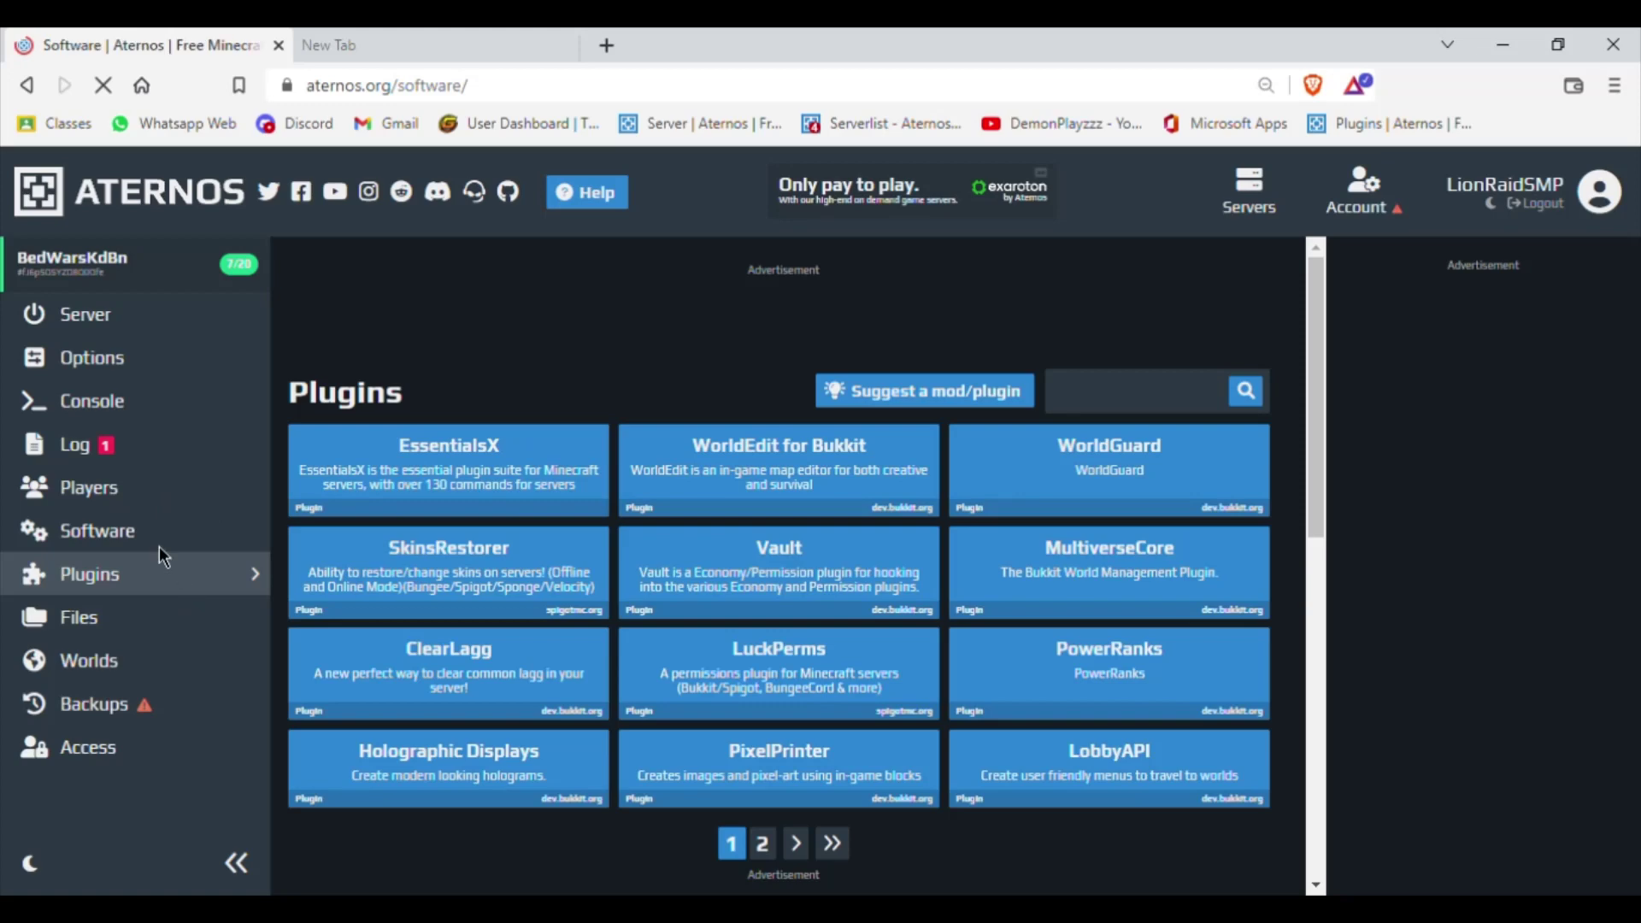
pyautogui.scroll(-3, 857, 642)
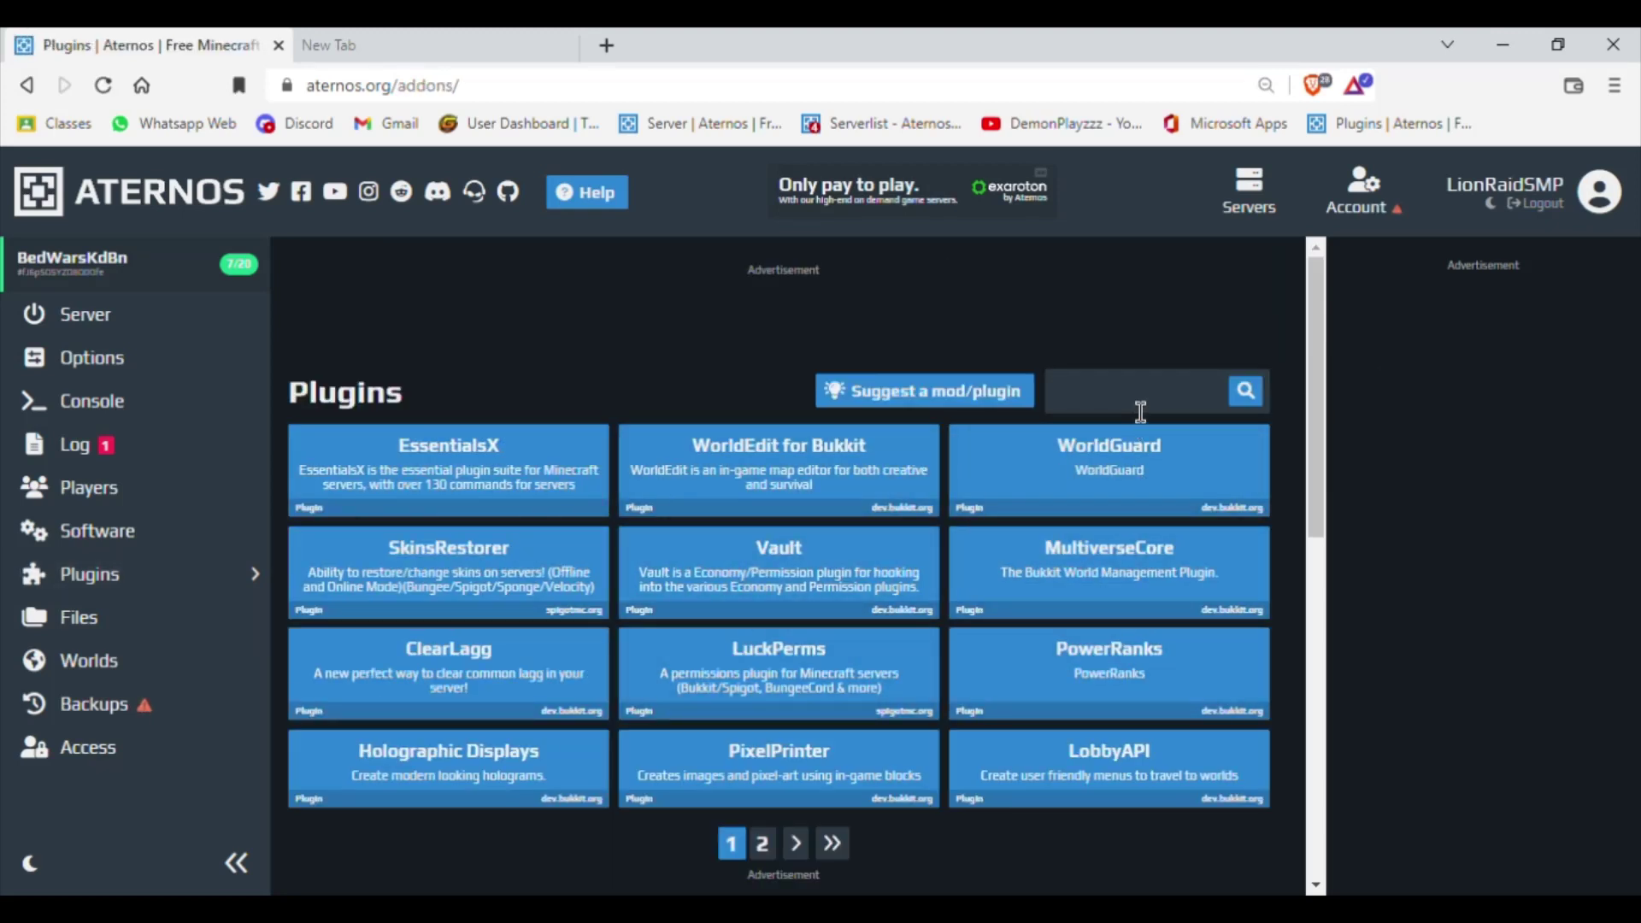
pyautogui.press('Return')
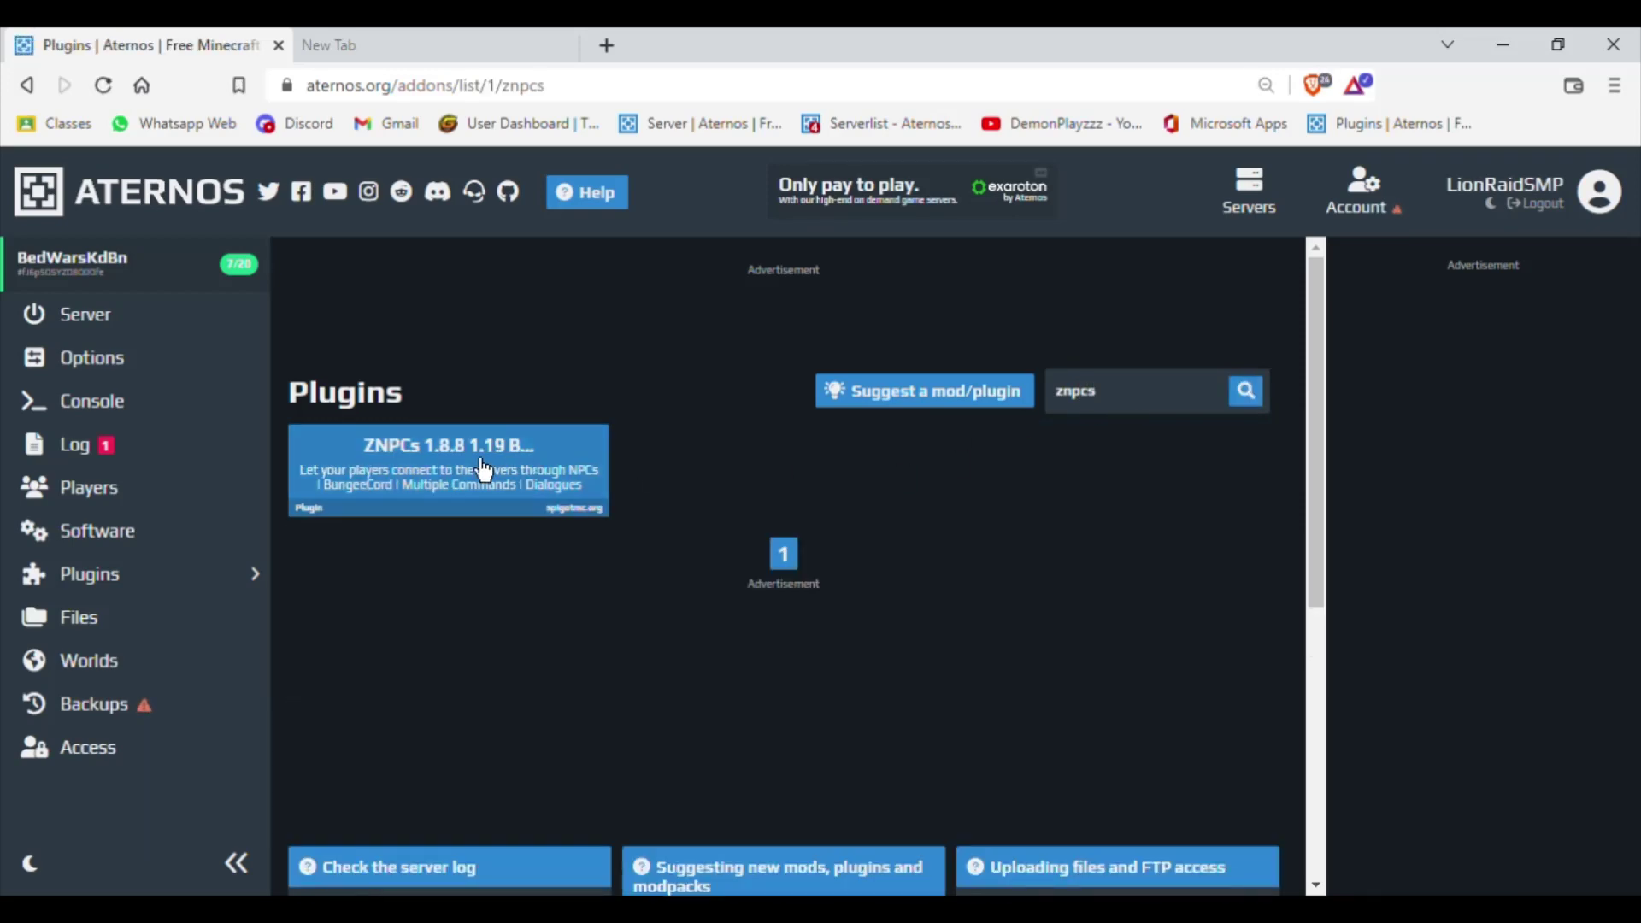
pyautogui.click(482, 469)
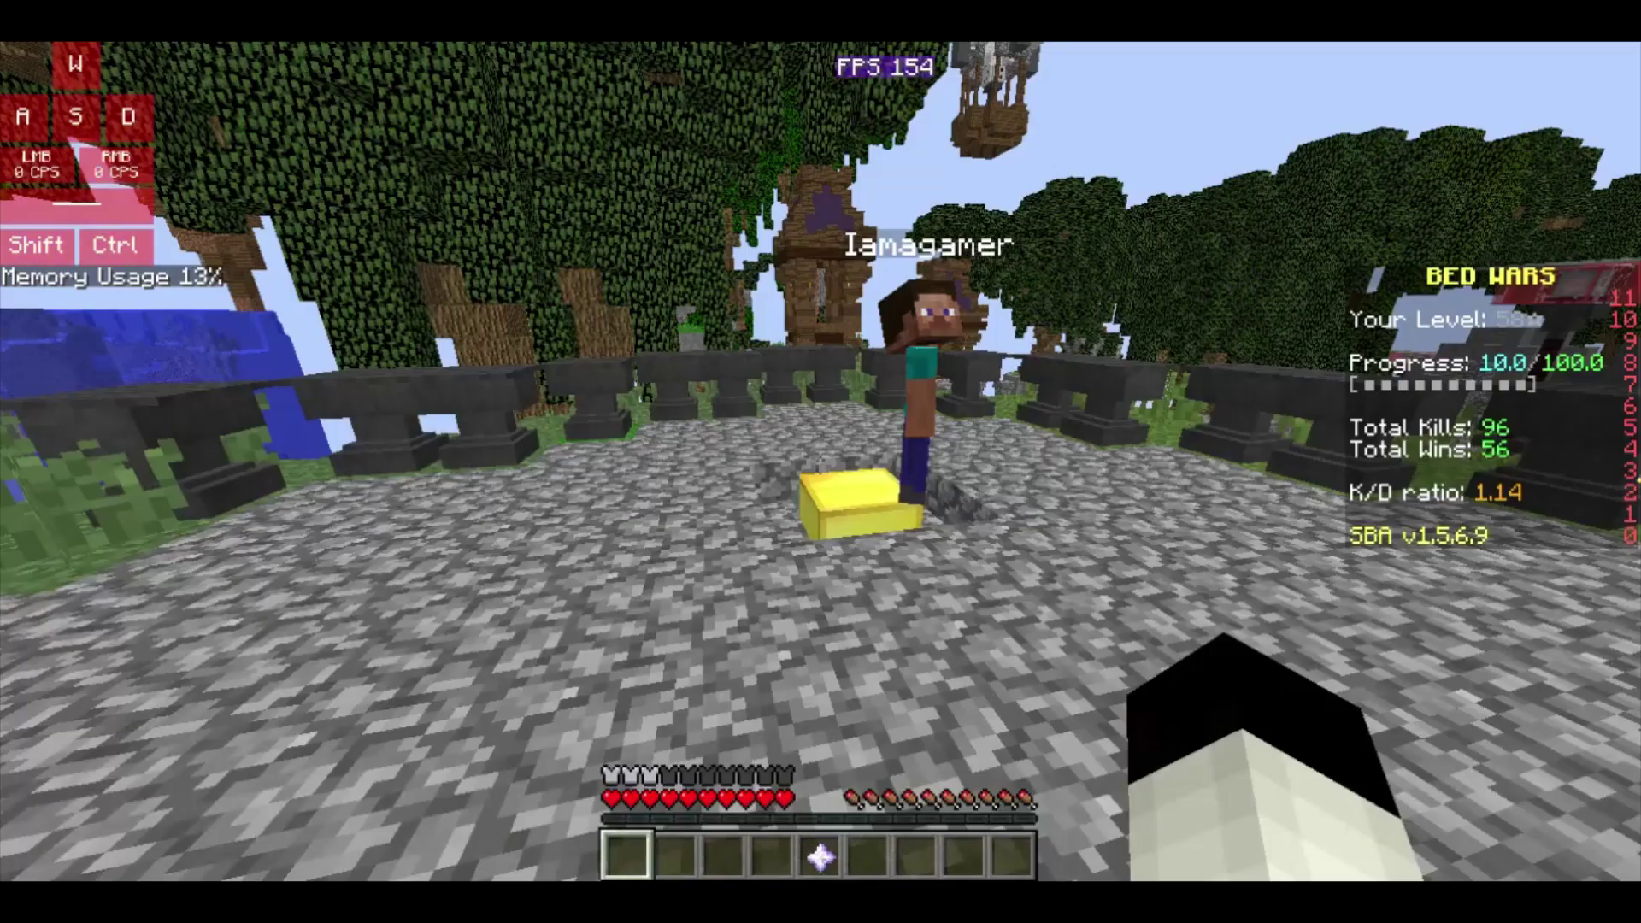
pyautogui.press('F5')
pyautogui.press('F5')
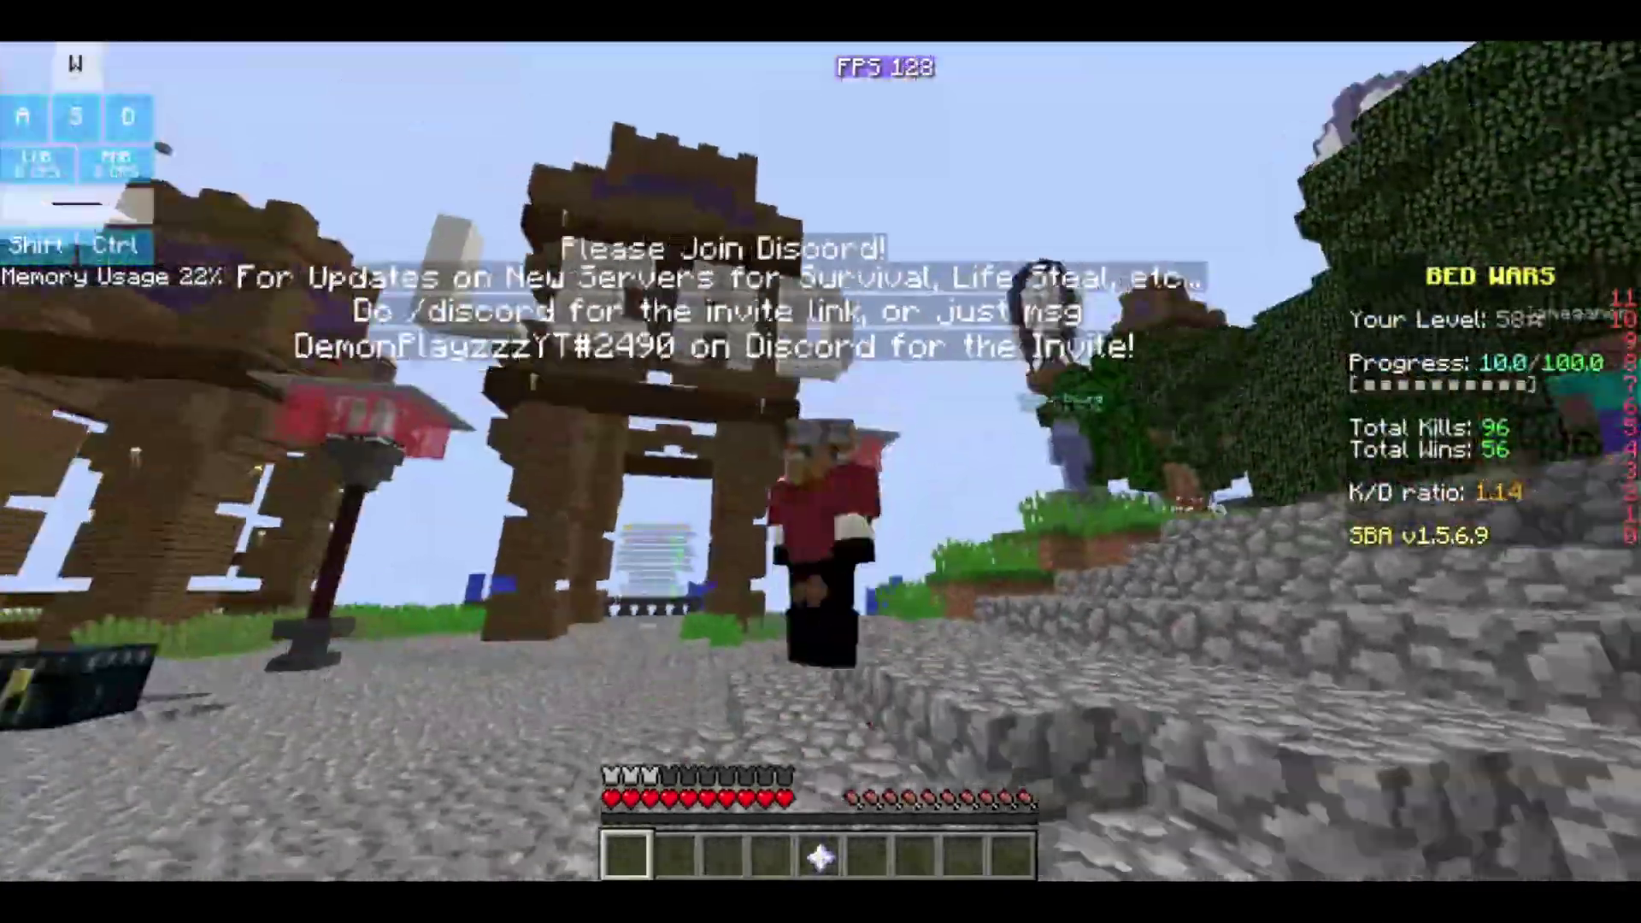
pyautogui.press('F5')
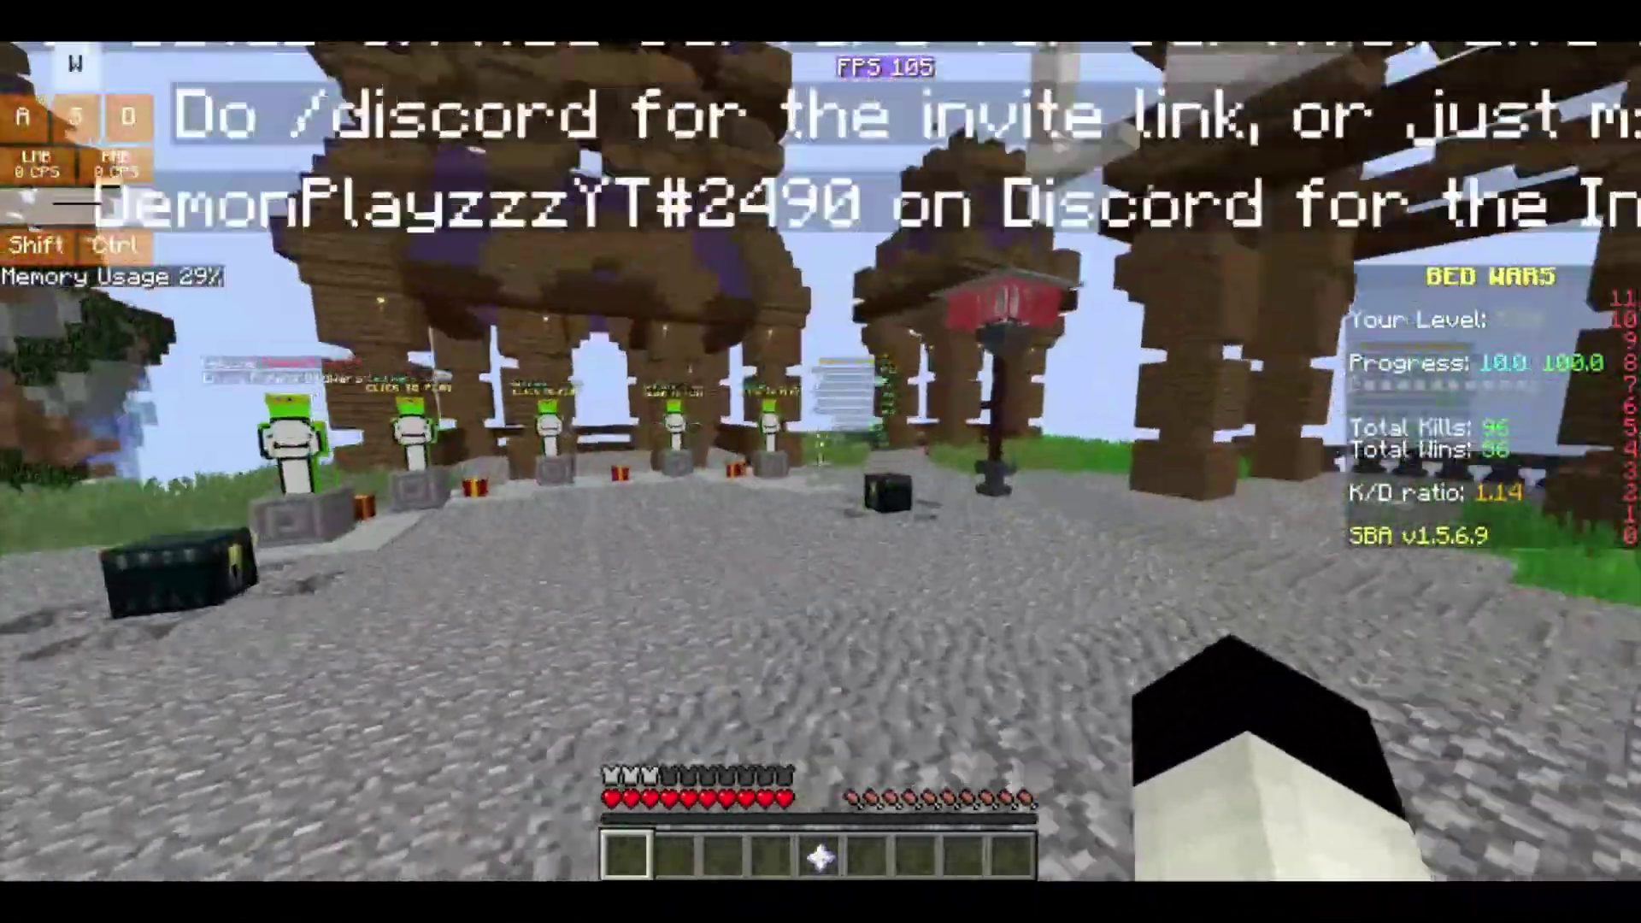
pyautogui.press('w')
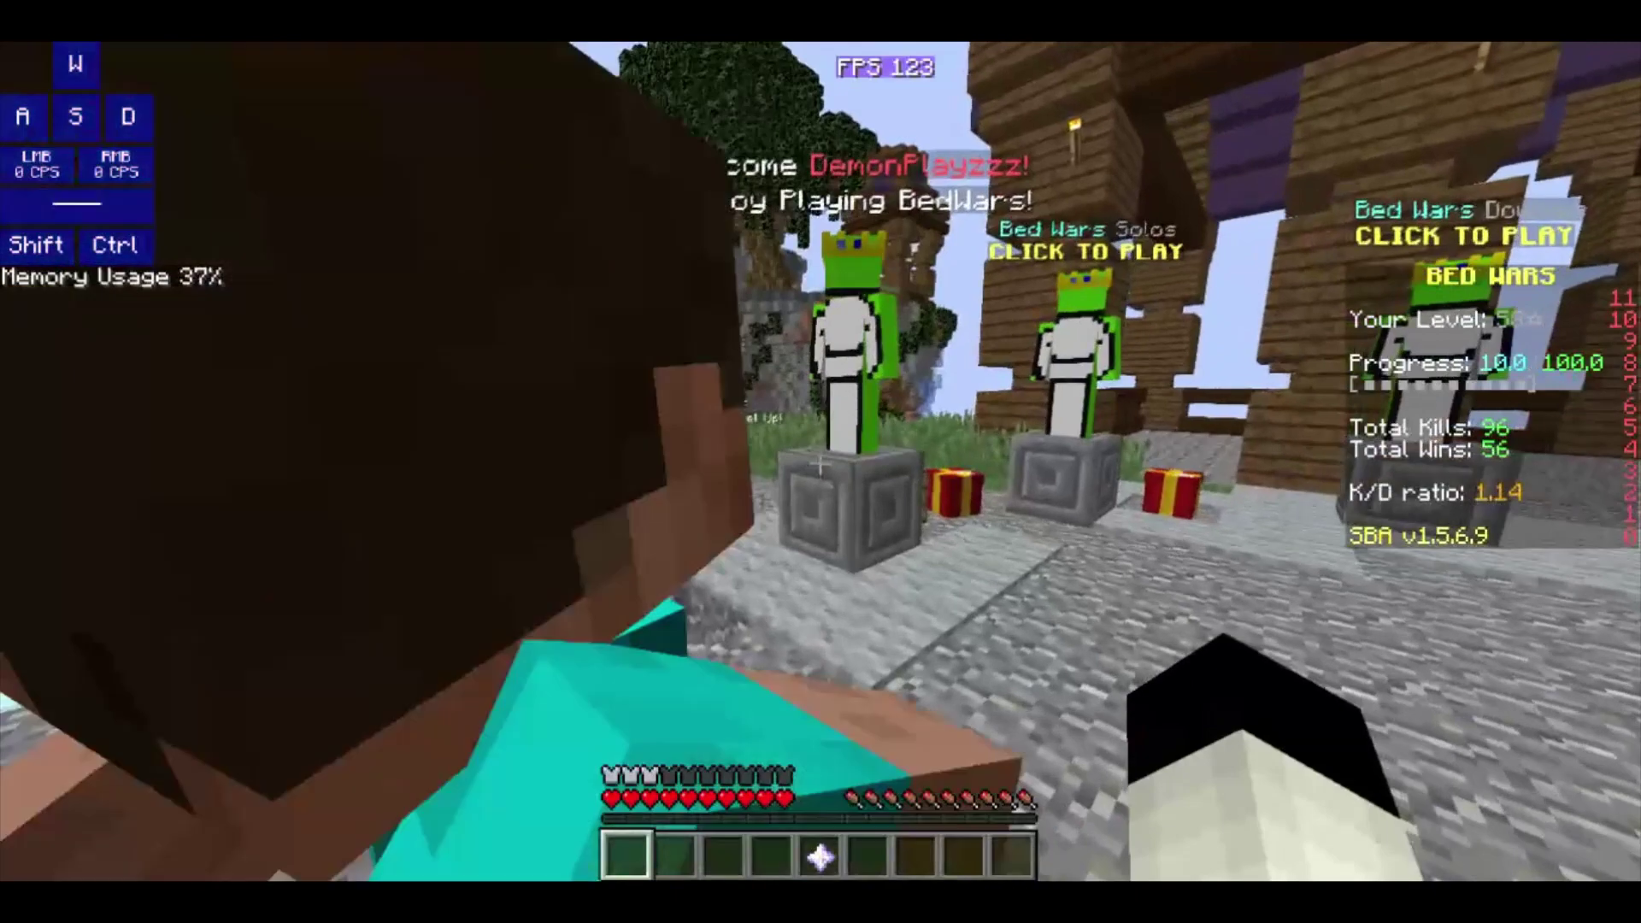
pyautogui.press('F3')
pyautogui.press('F3')
# Switch your own game mode to creative with the /gamemode creative command
pyautogui.press('/')
pyautogui.write('gamemode creative')
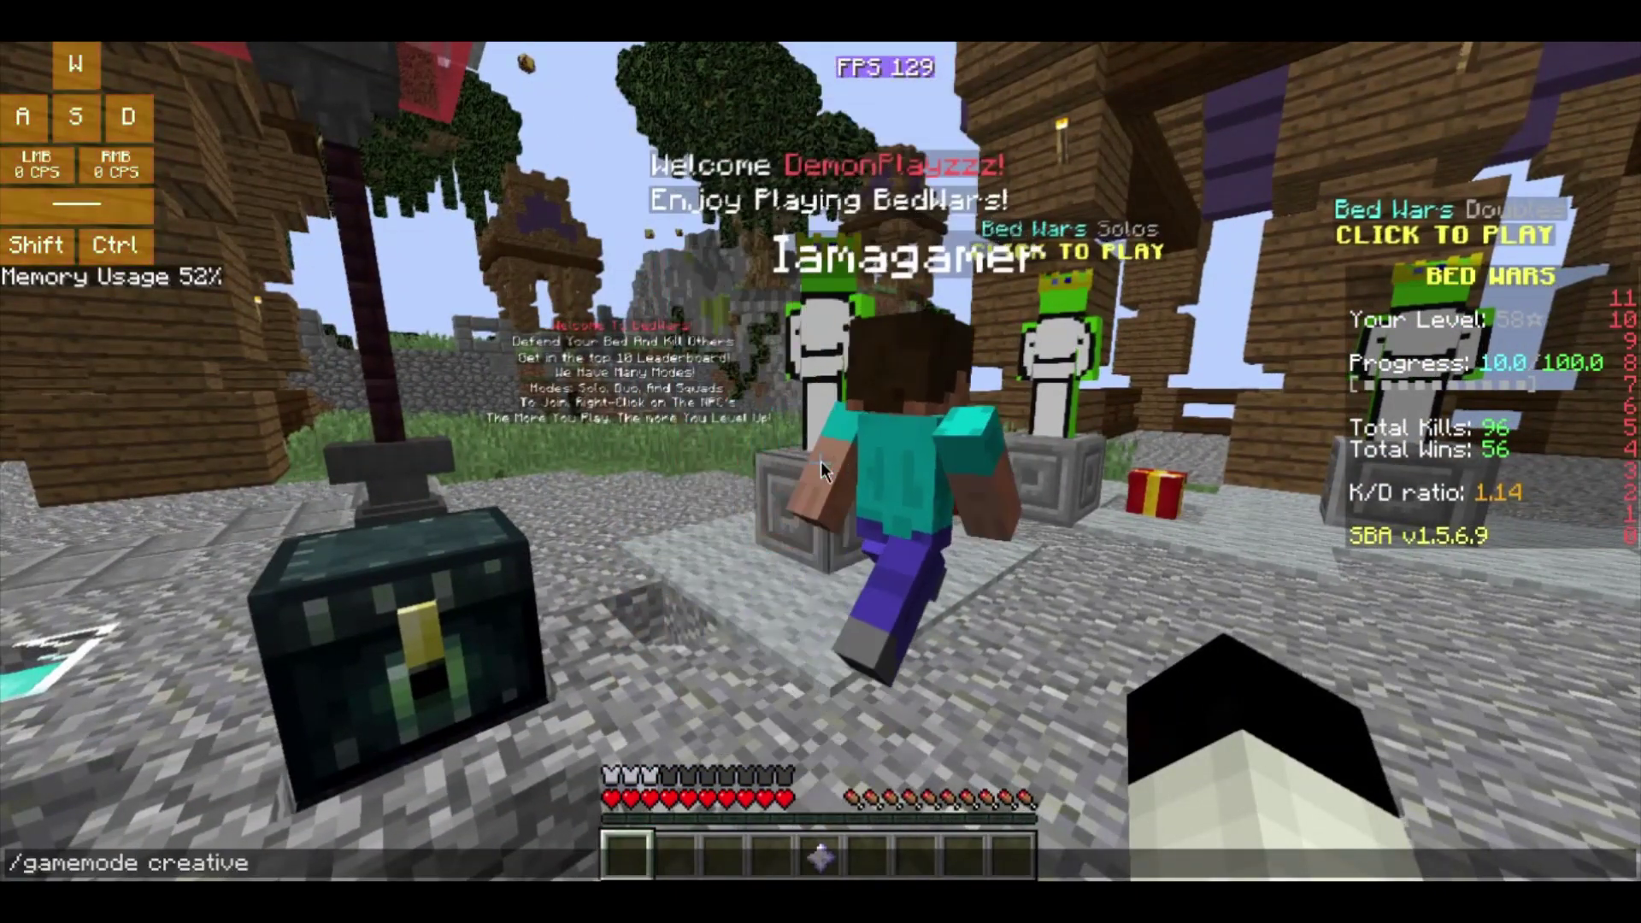
pyautogui.press('Return')
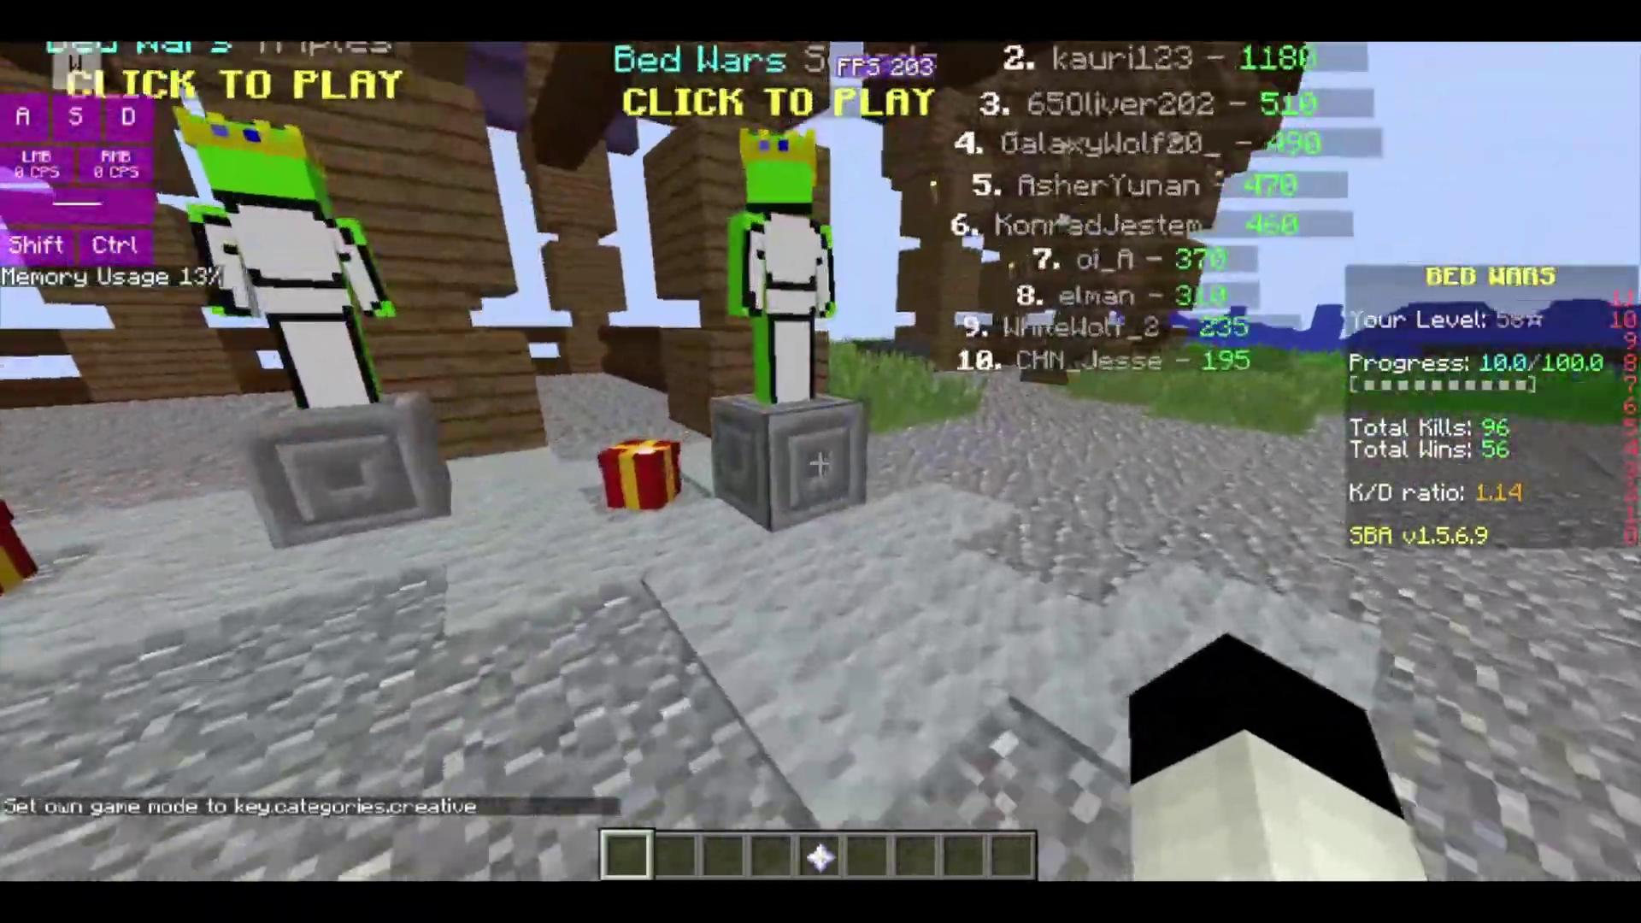
# Copy the chiseled stone block from an NPC pedestal and place one on the grass edge beside the raised cobblestone area
pyautogui.middleClick(821, 462)
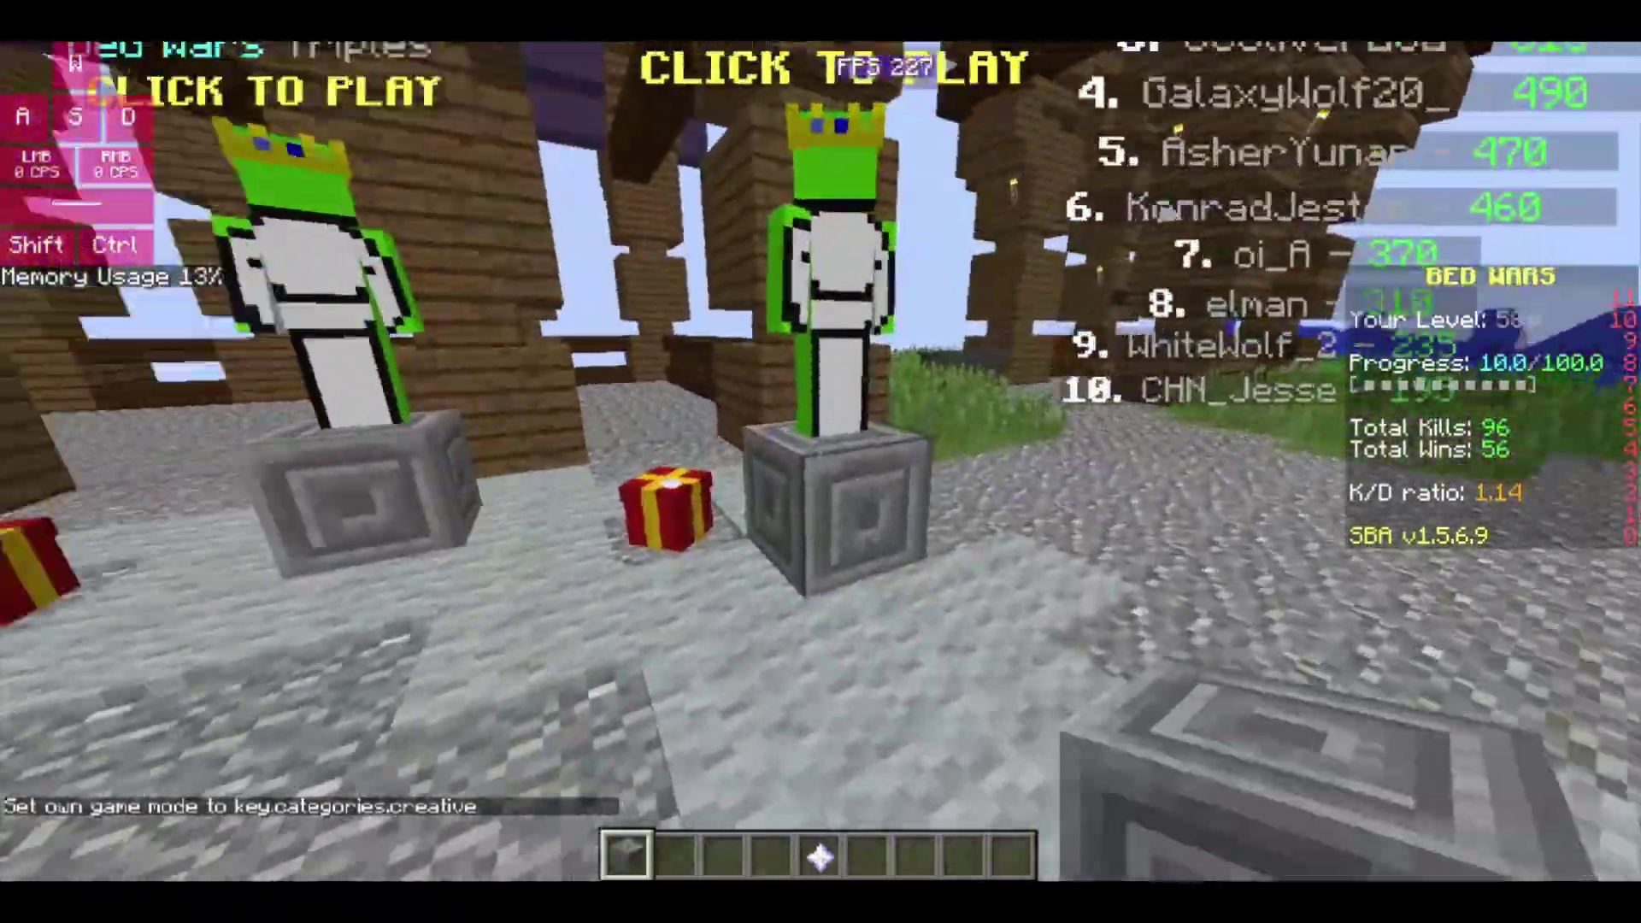
pyautogui.press('w')
pyautogui.press('a')
pyautogui.press('s')
pyautogui.press('d')
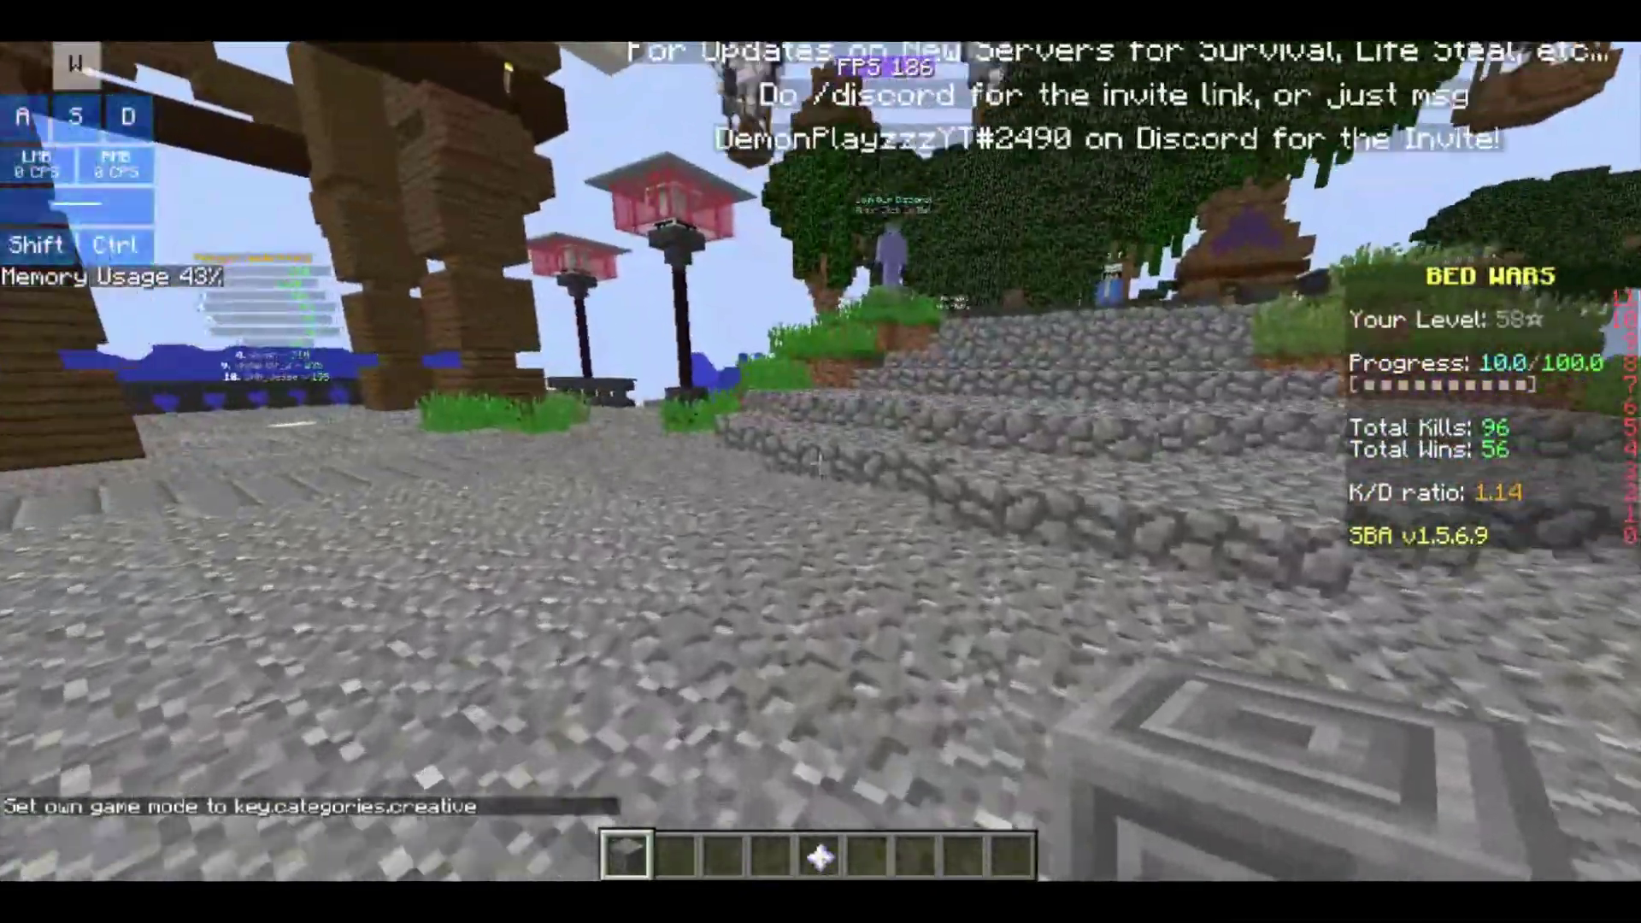
pyautogui.press('space')
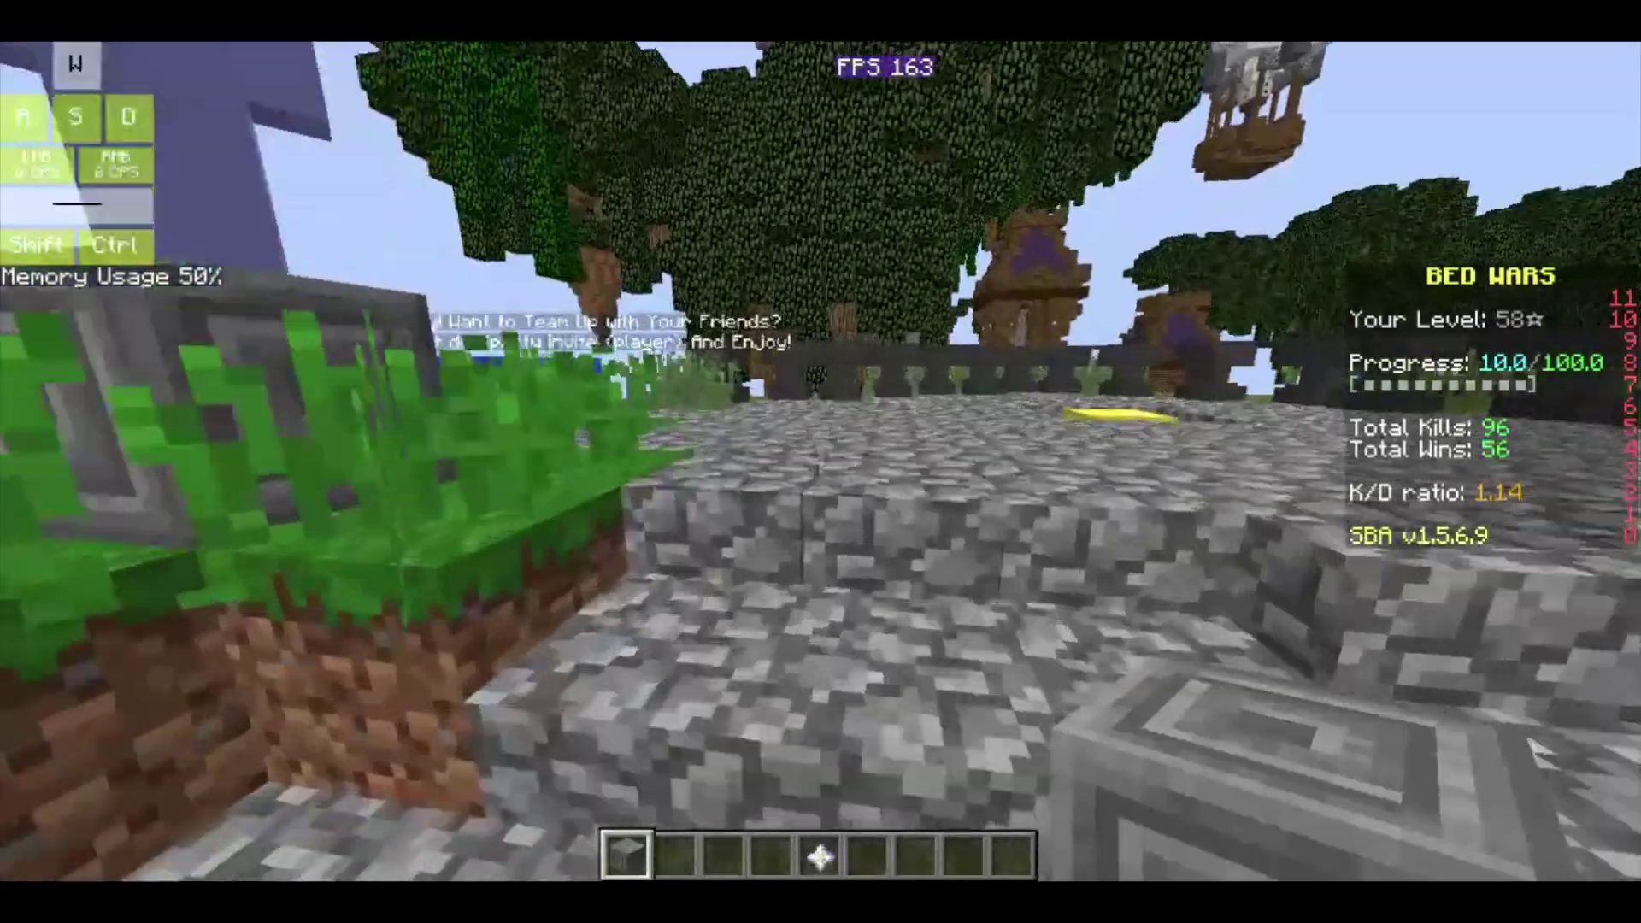
pyautogui.press('d')
pyautogui.press('w')
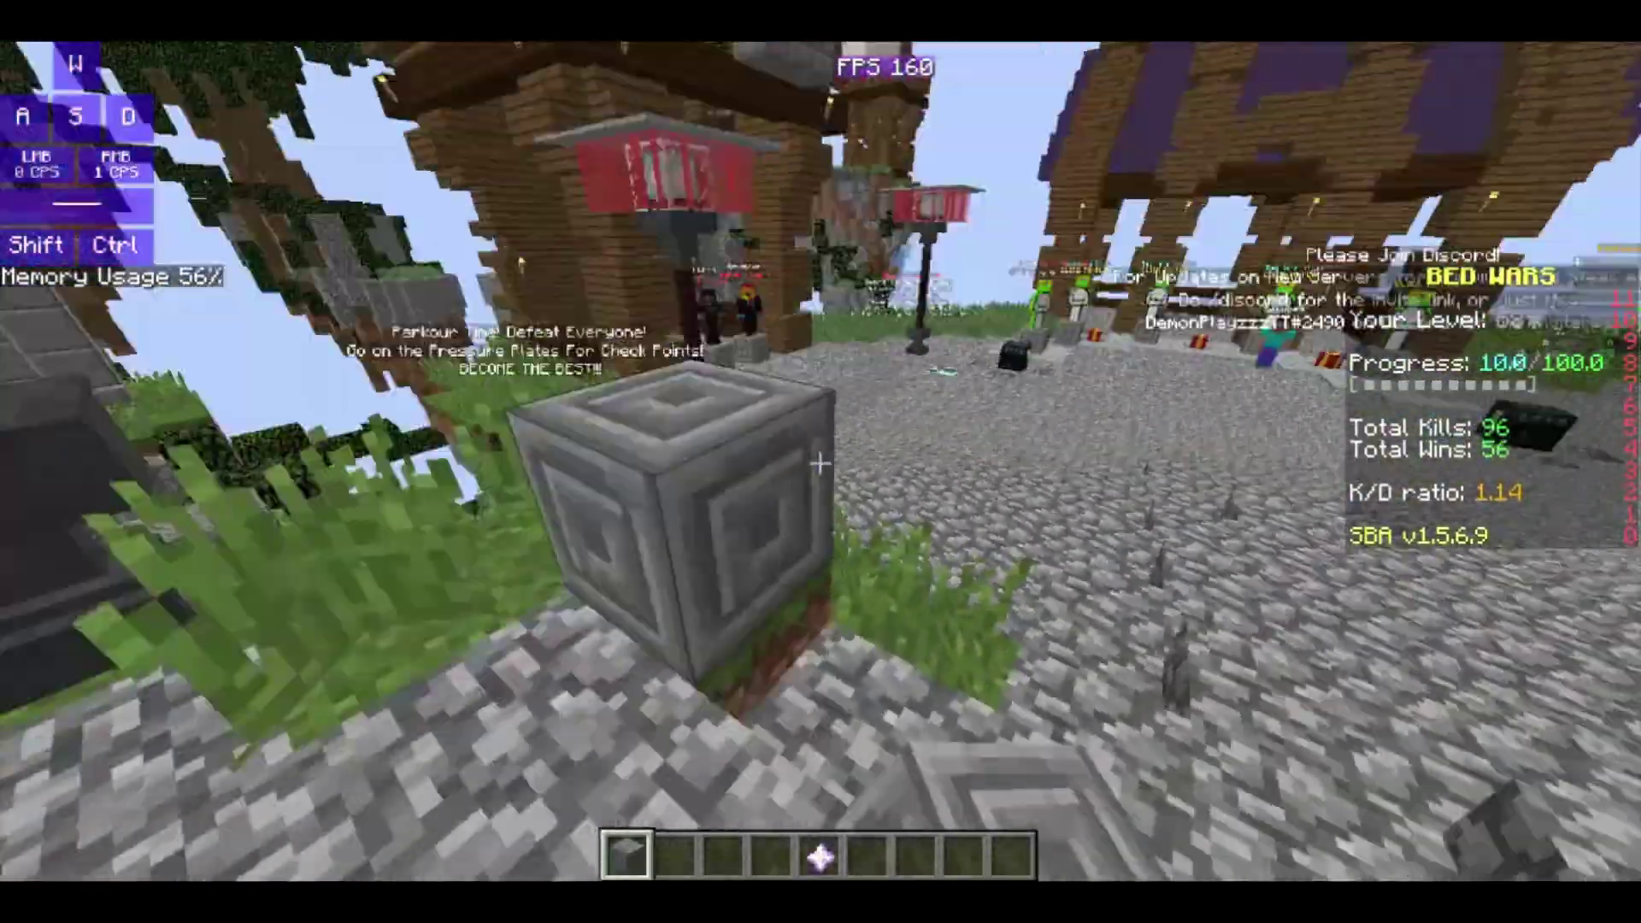
# Stand on the new pedestal with an empty hand and run /znpcs create 40 player &cWelcome
pyautogui.press('2')
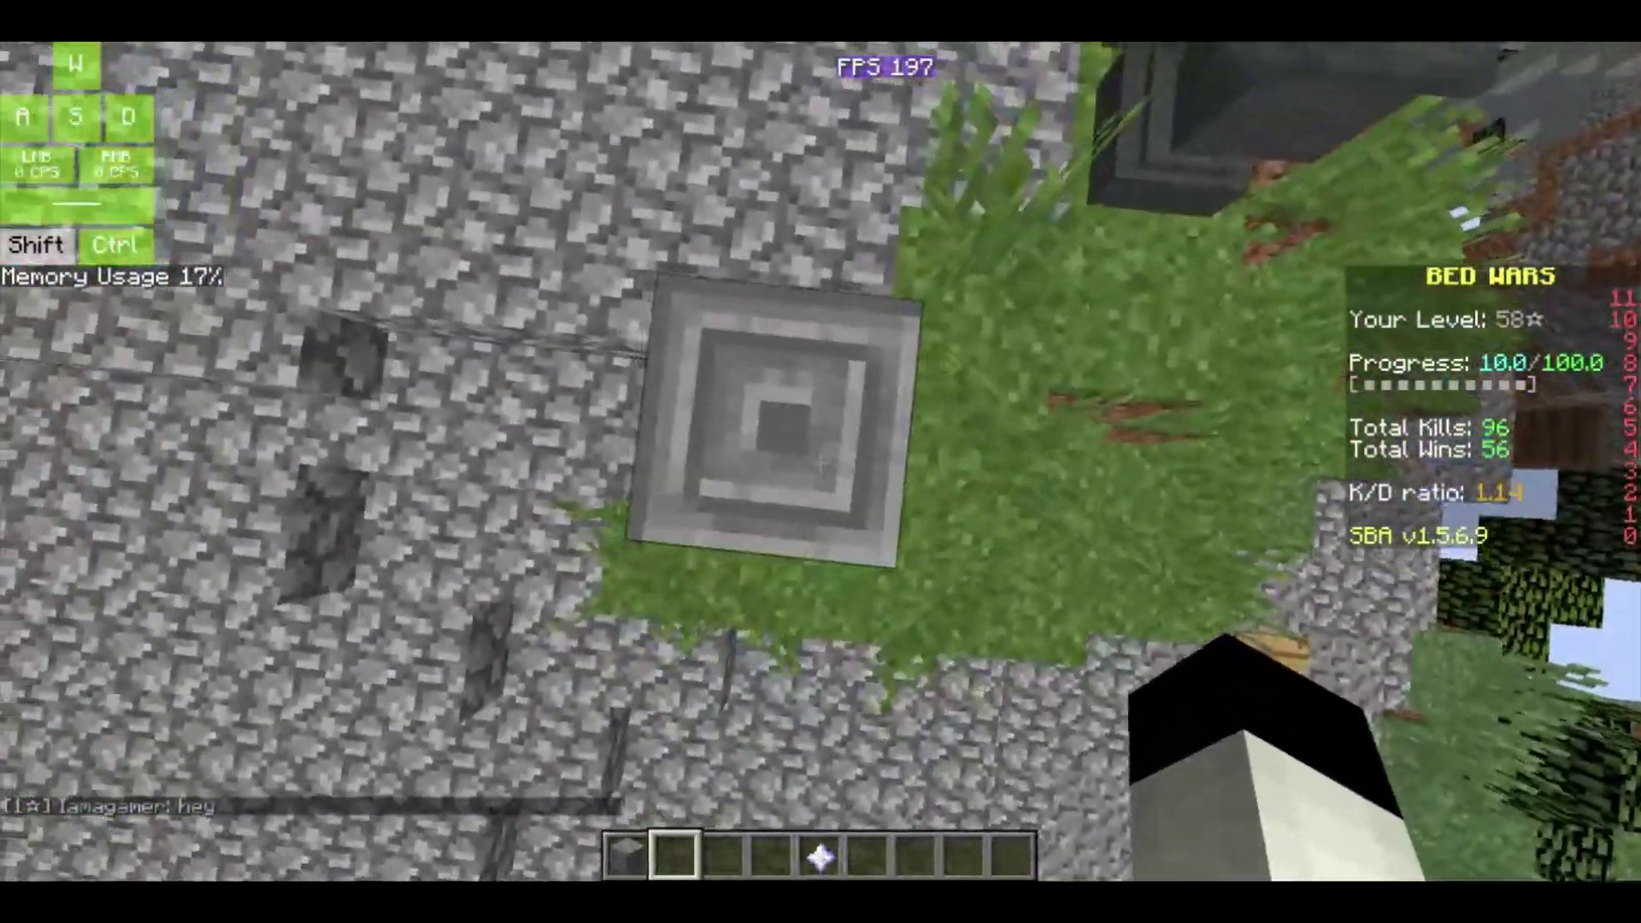
pyautogui.press('w')
pyautogui.press('/')
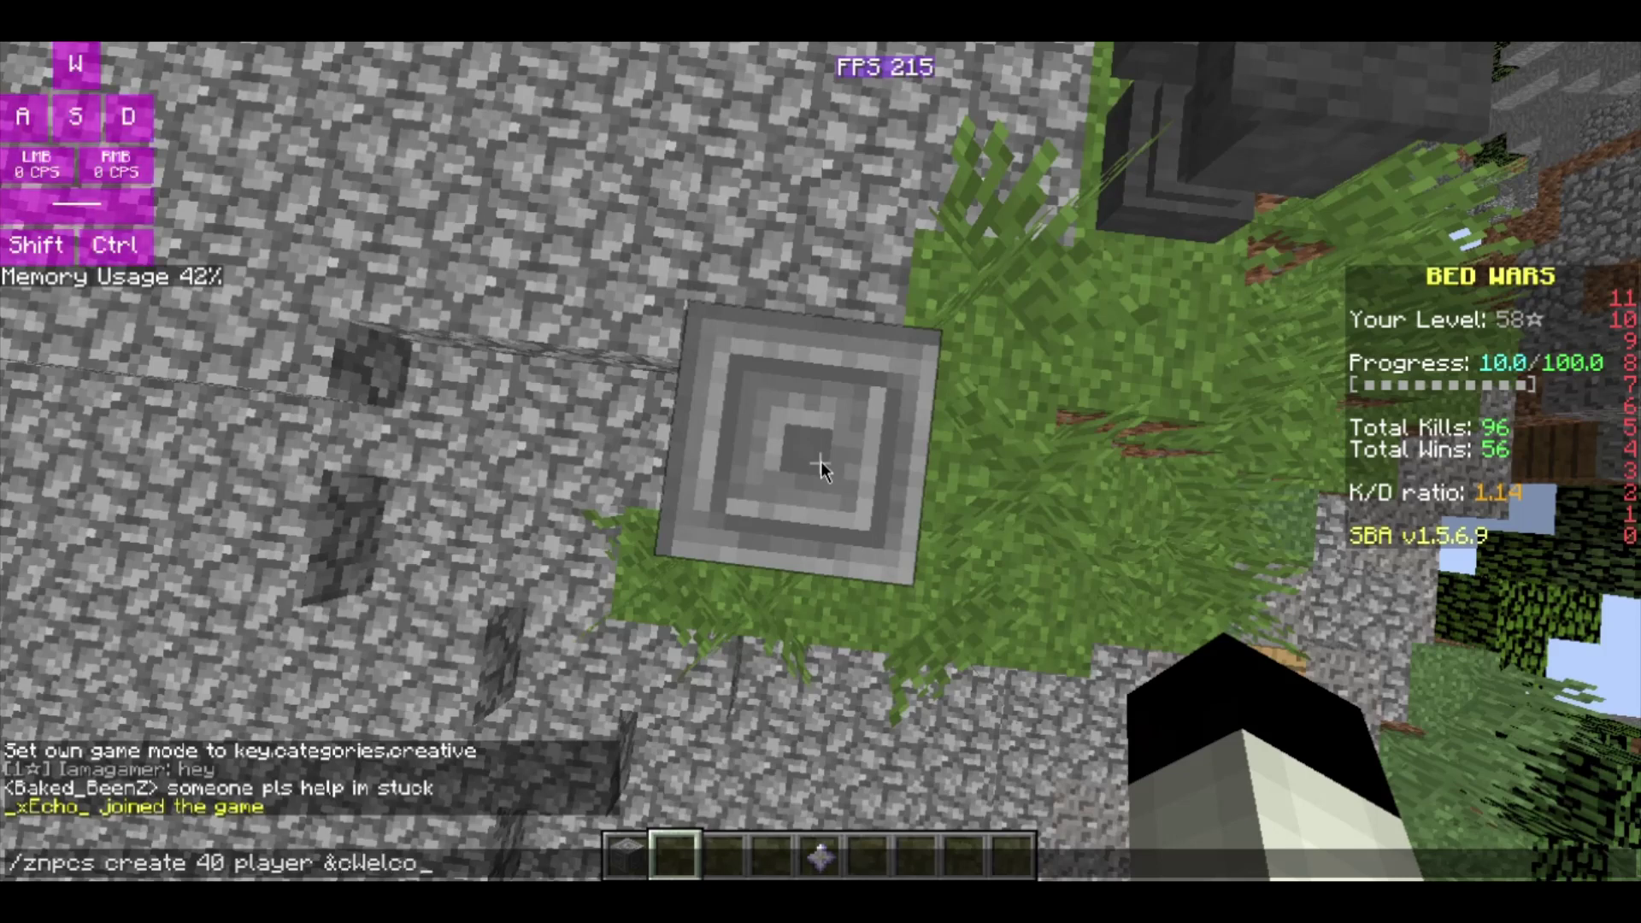
pyautogui.press('Return')
pyautogui.press('s')
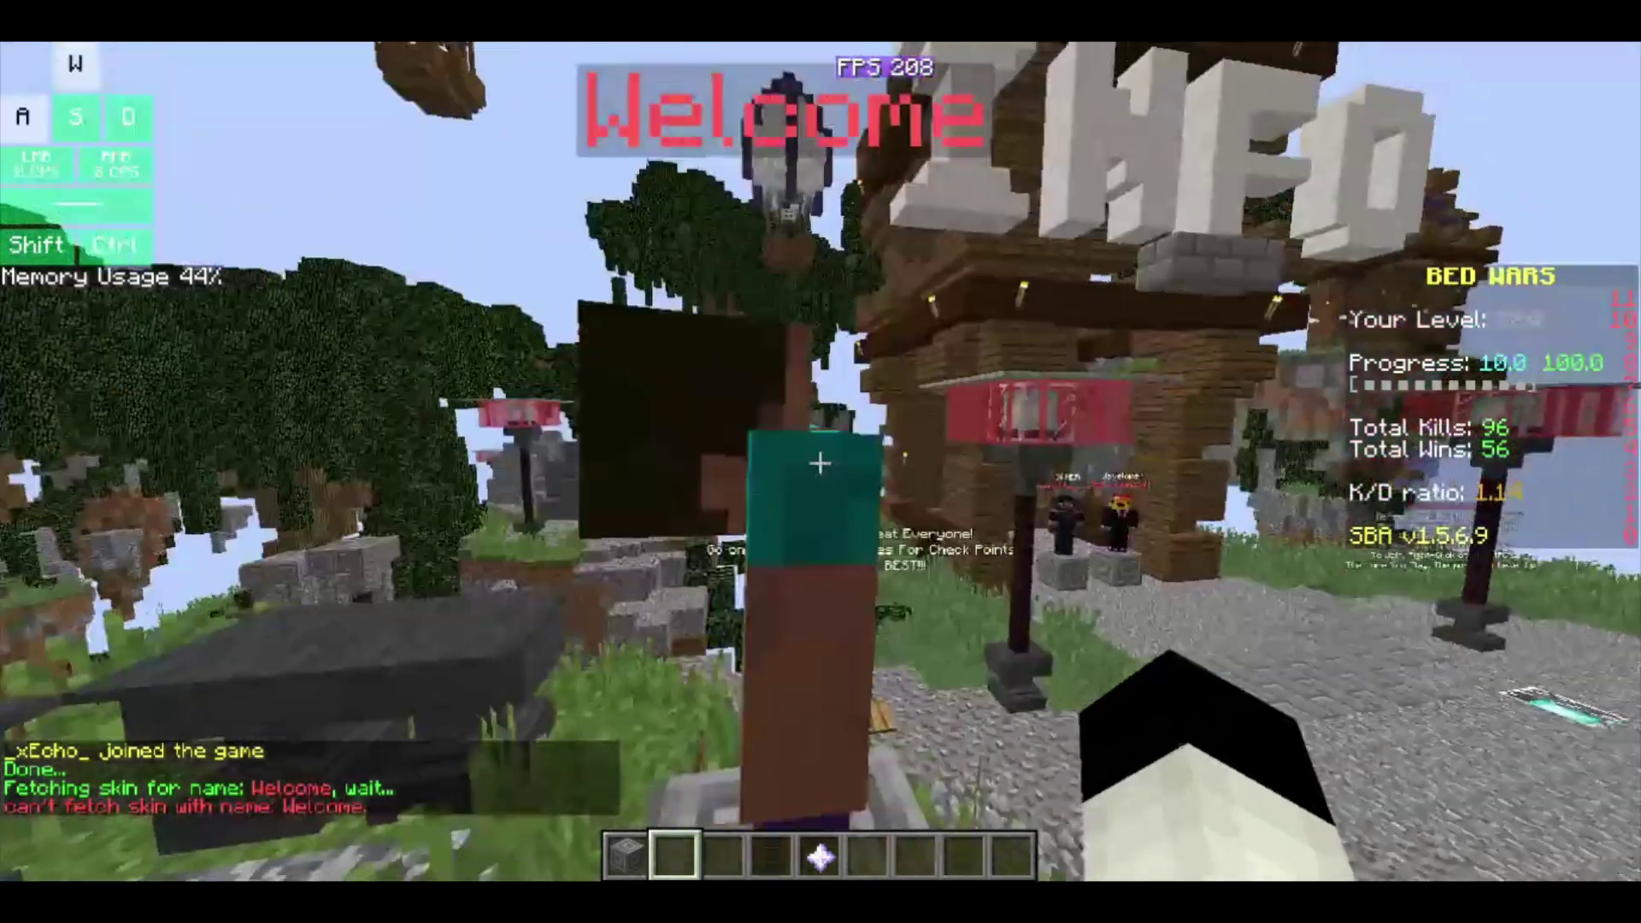
pyautogui.press('s')
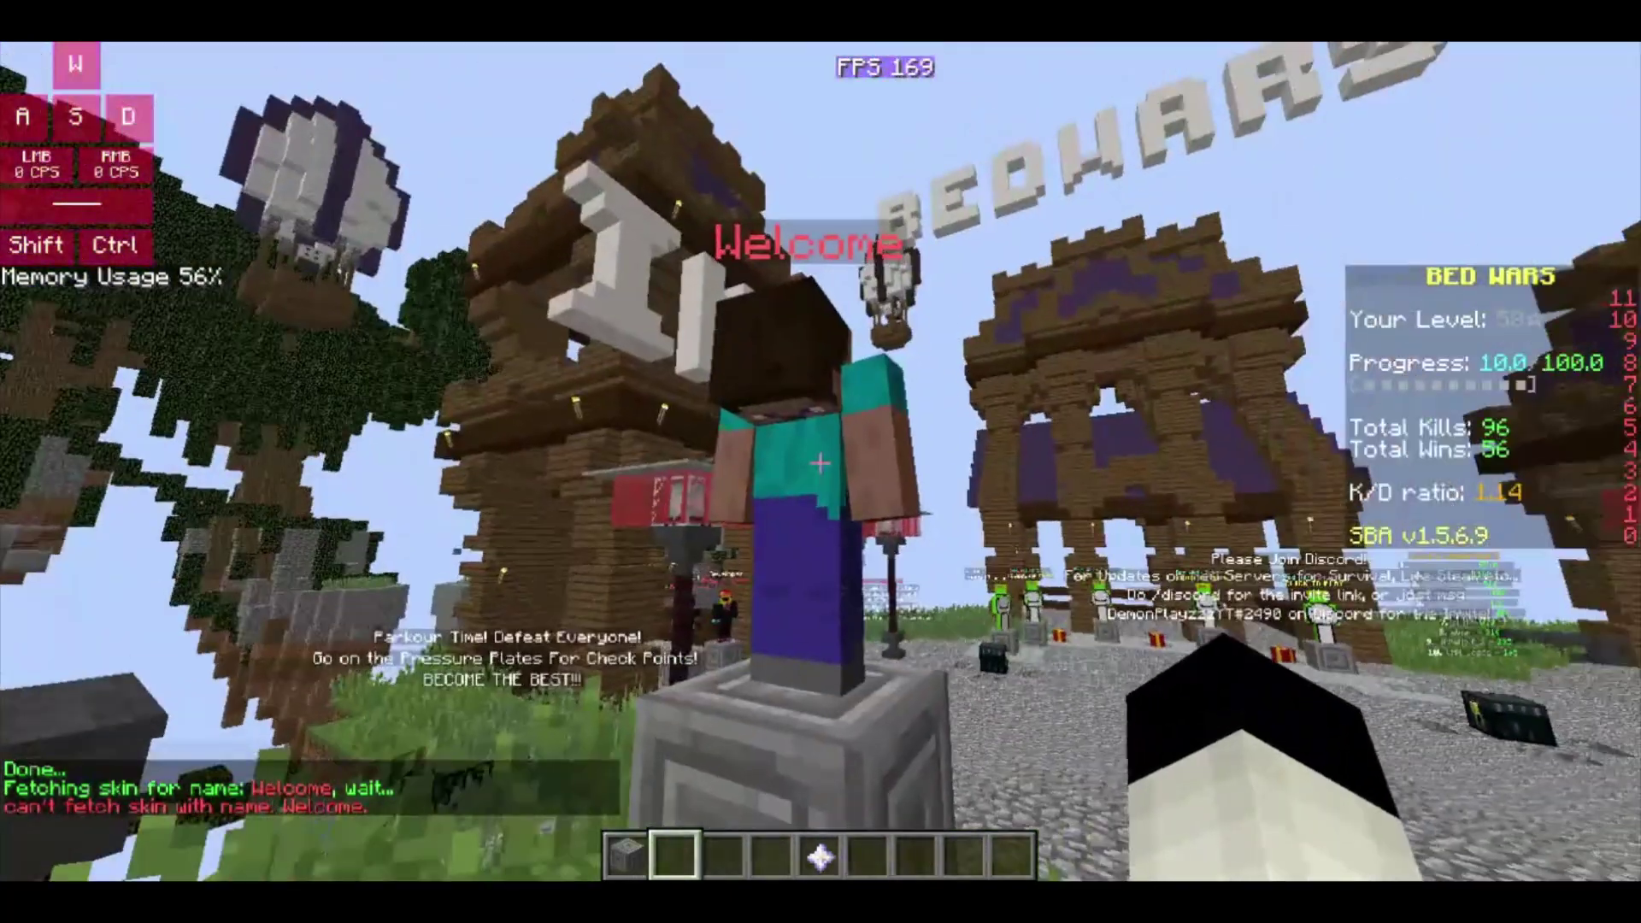
# Search the creative inventory for sign and add a stack of signs to the hotbar
pyautogui.press('e')
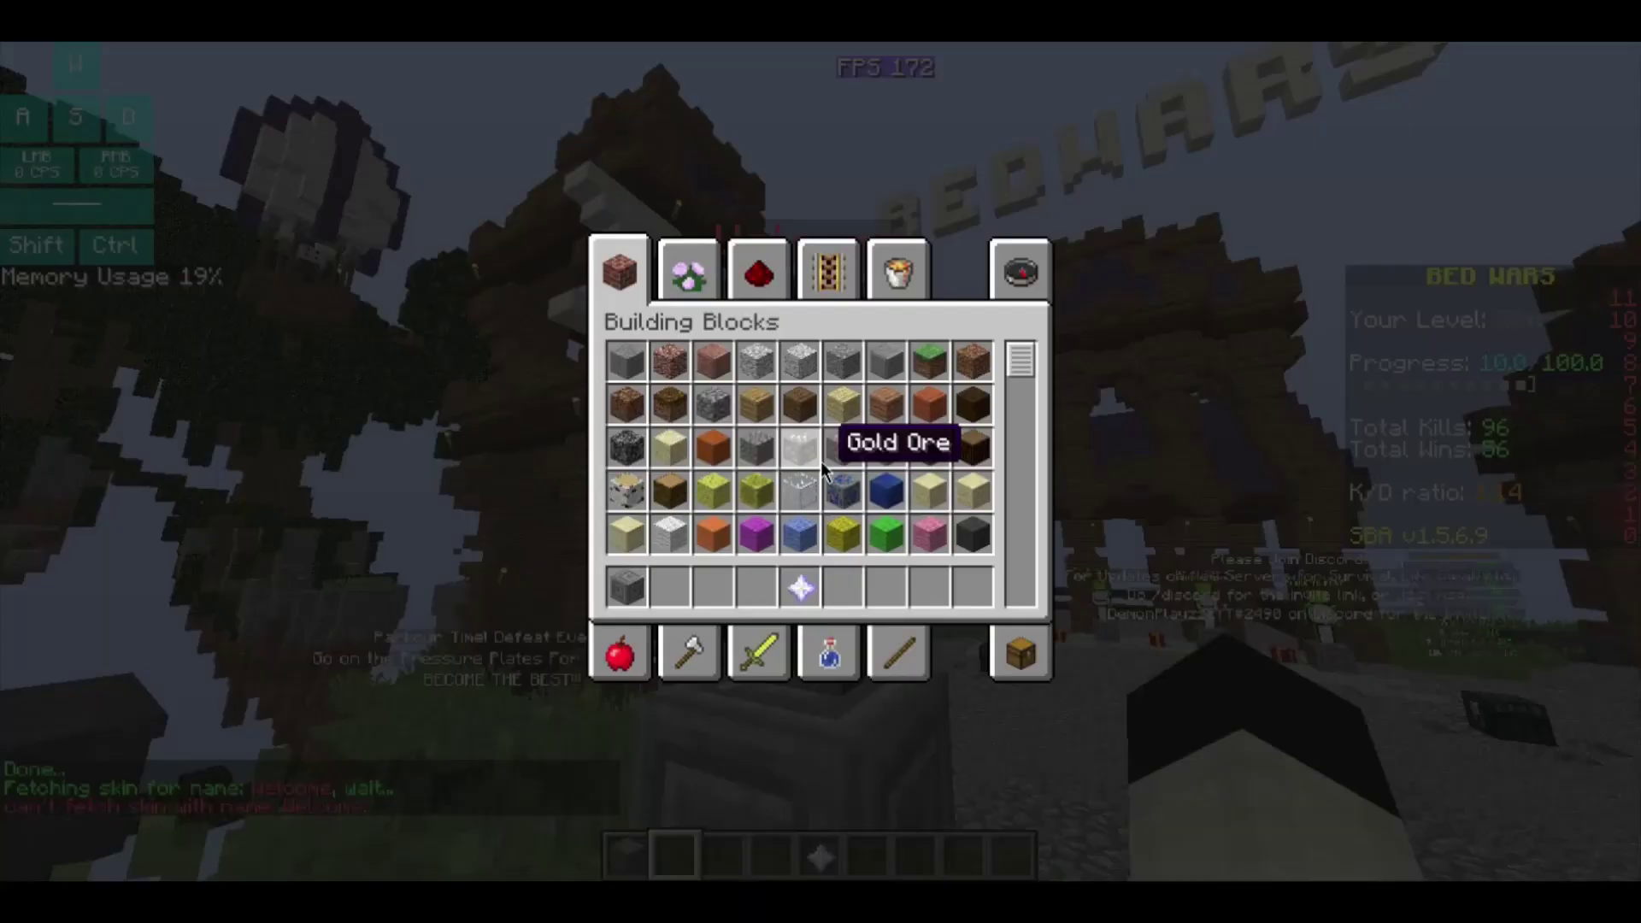
pyautogui.click(1020, 275)
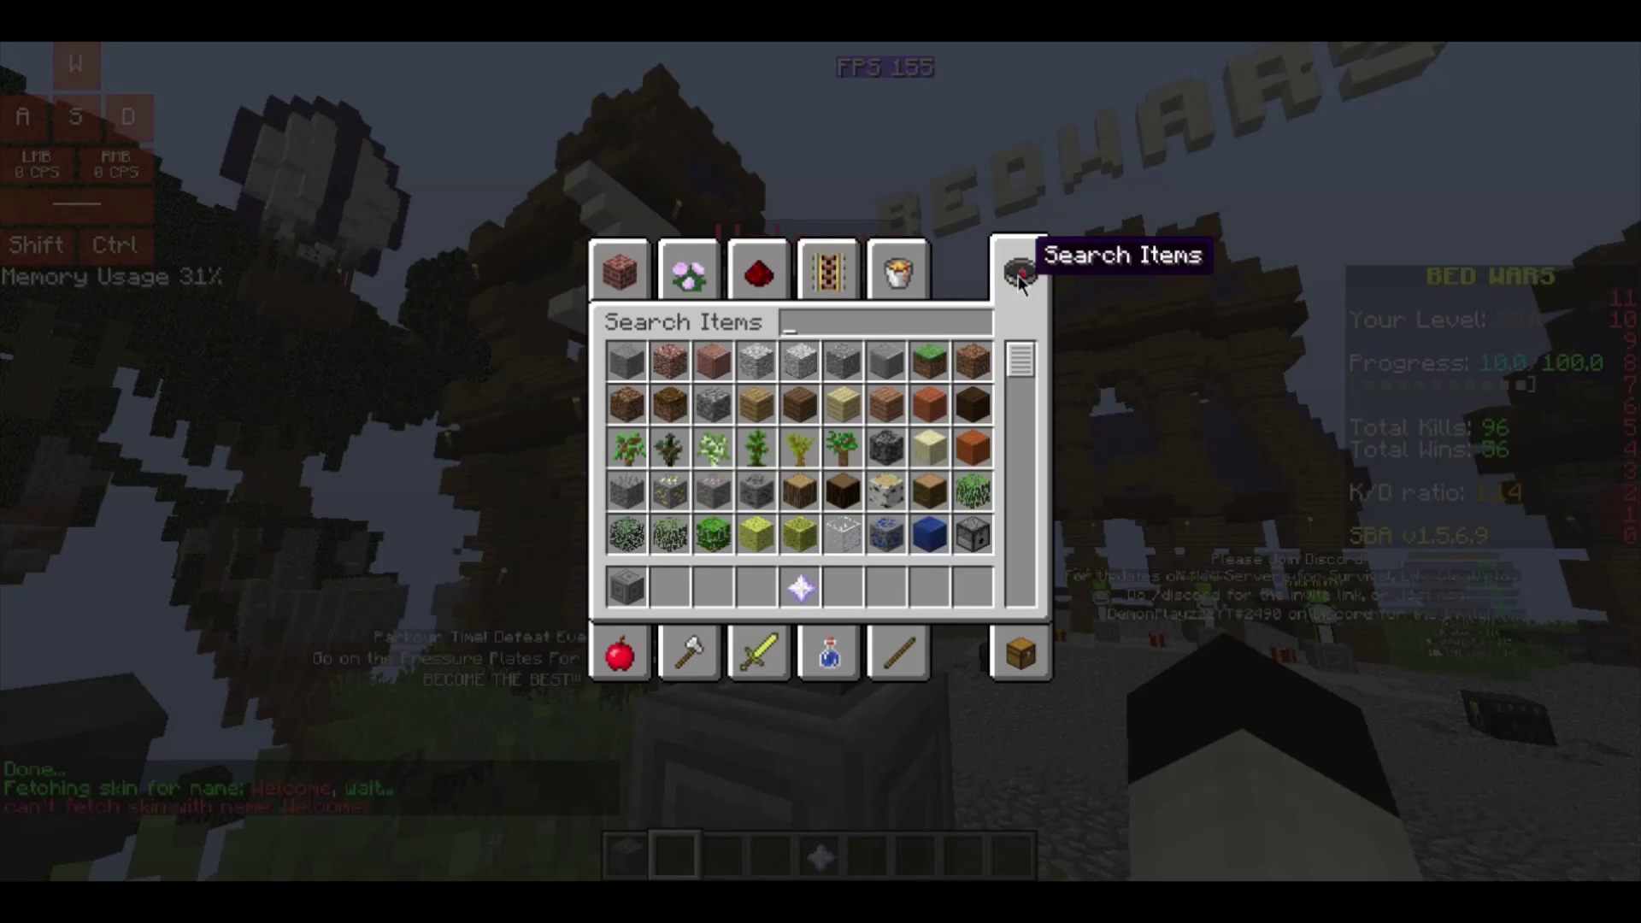
pyautogui.write('sign')
pyautogui.keyDown('shift'); pyautogui.click(632, 358); pyautogui.keyUp('shift')
pyautogui.press('Escape')
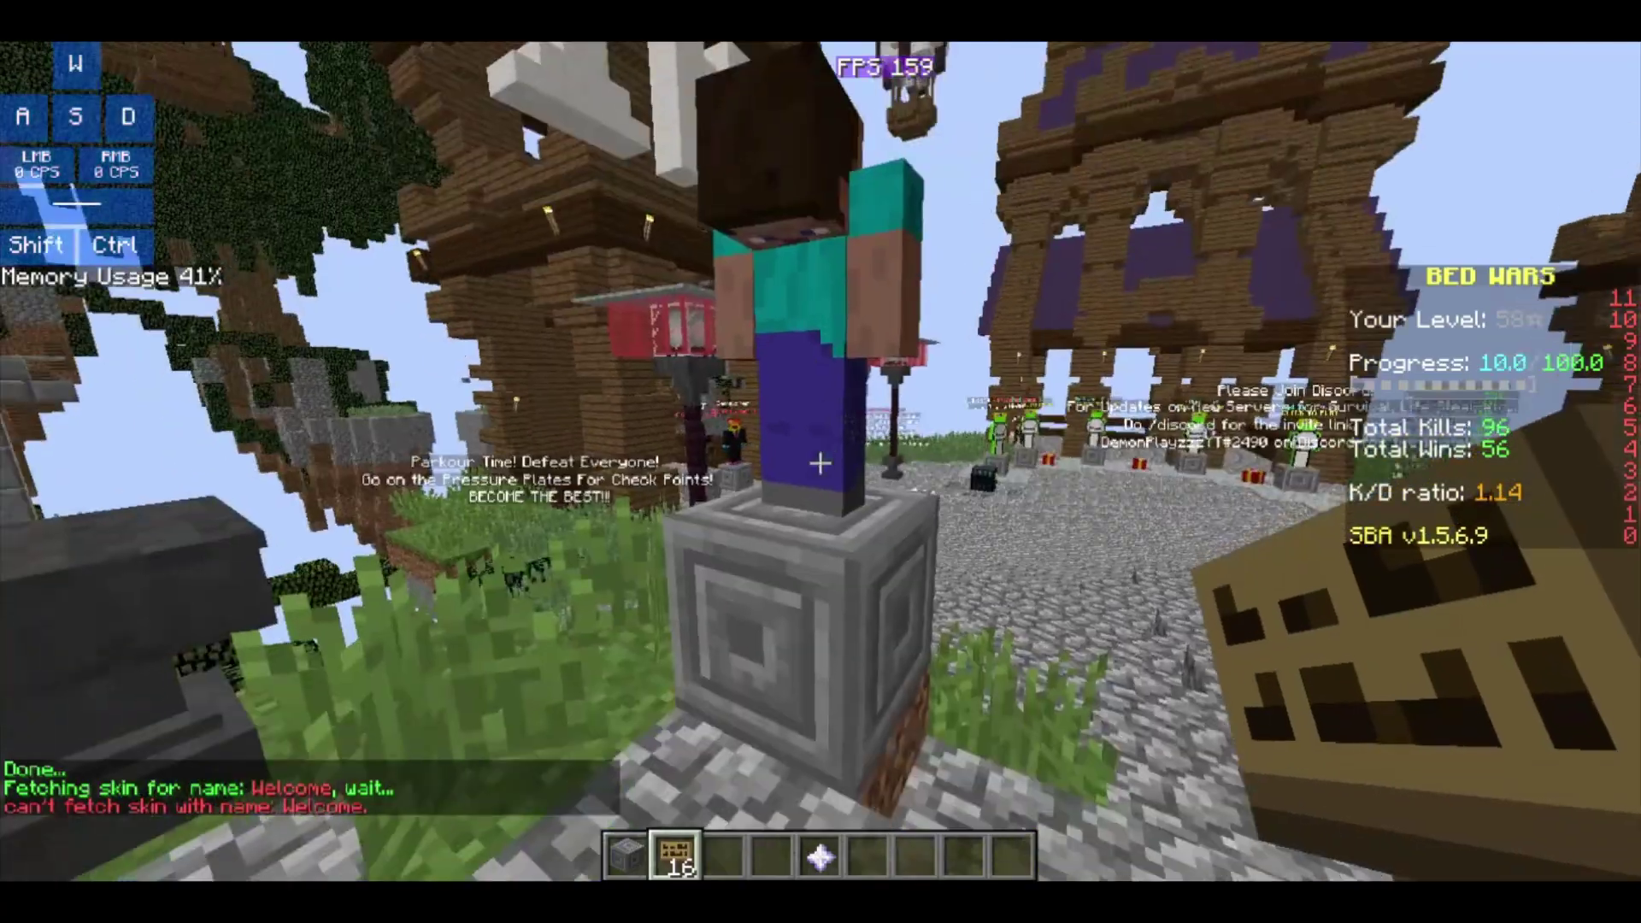
# Place a sign reading 40 on the front of the NPC's pedestal and switch to an empty hand
pyautogui.rightClick(822, 462)
pyautogui.write('40')
pyautogui.click(820, 563)
pyautogui.scroll(-1, 821, 462)
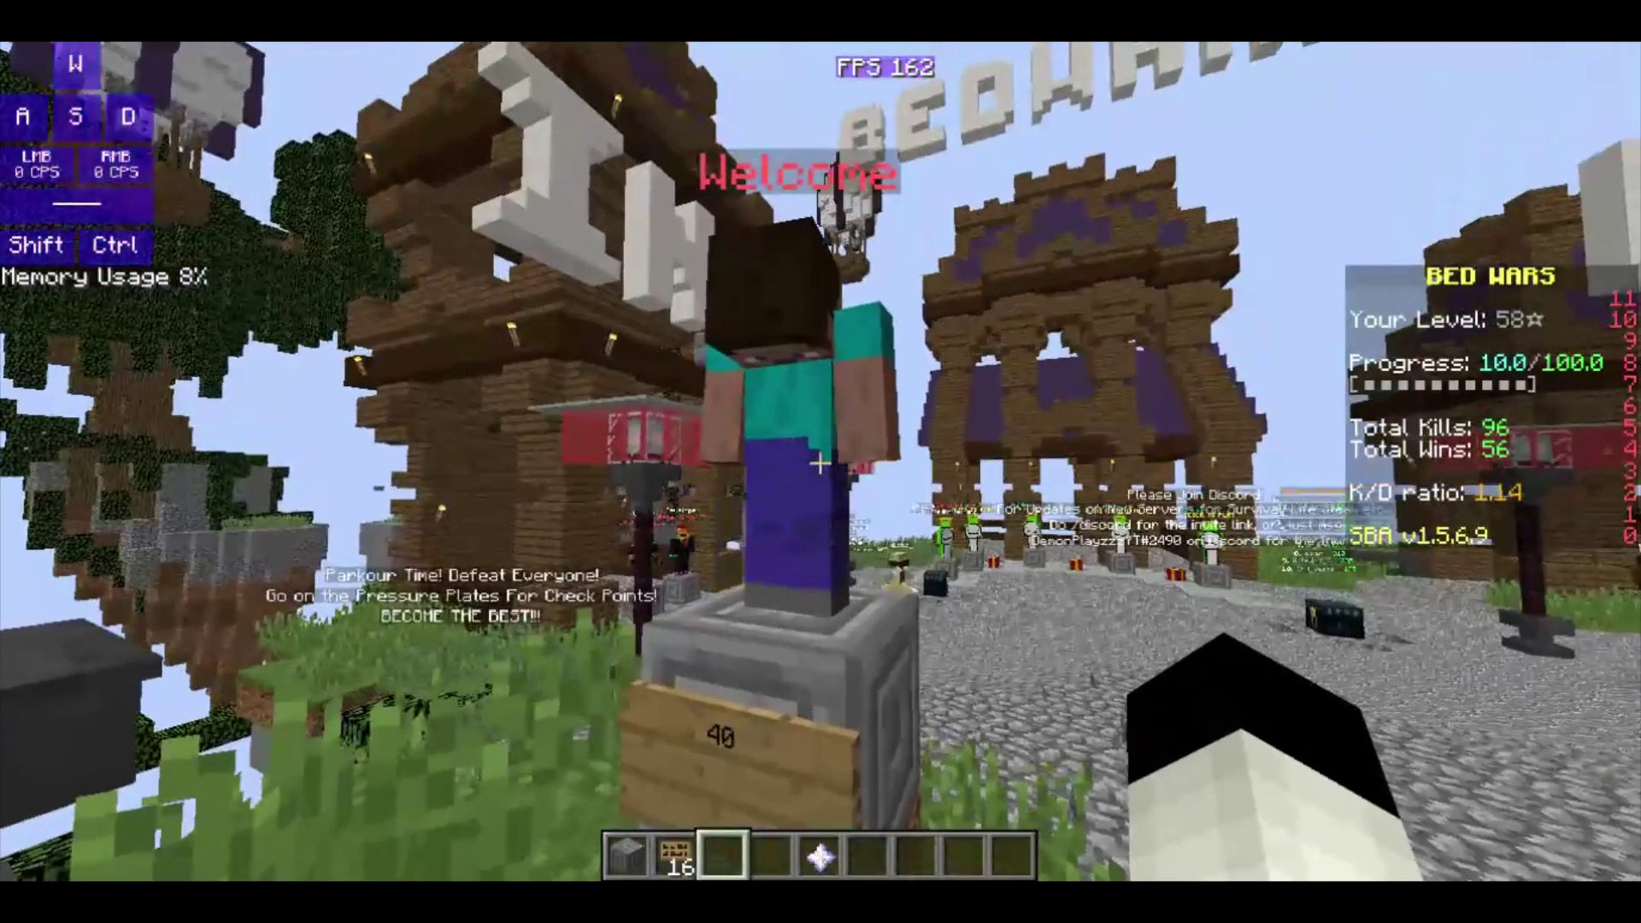
# Make the NPC look at players by running /znpcs toggle 40 look
pyautogui.press('/')
pyautogui.write('znpcs toggle 40 look')
pyautogui.press('Return')
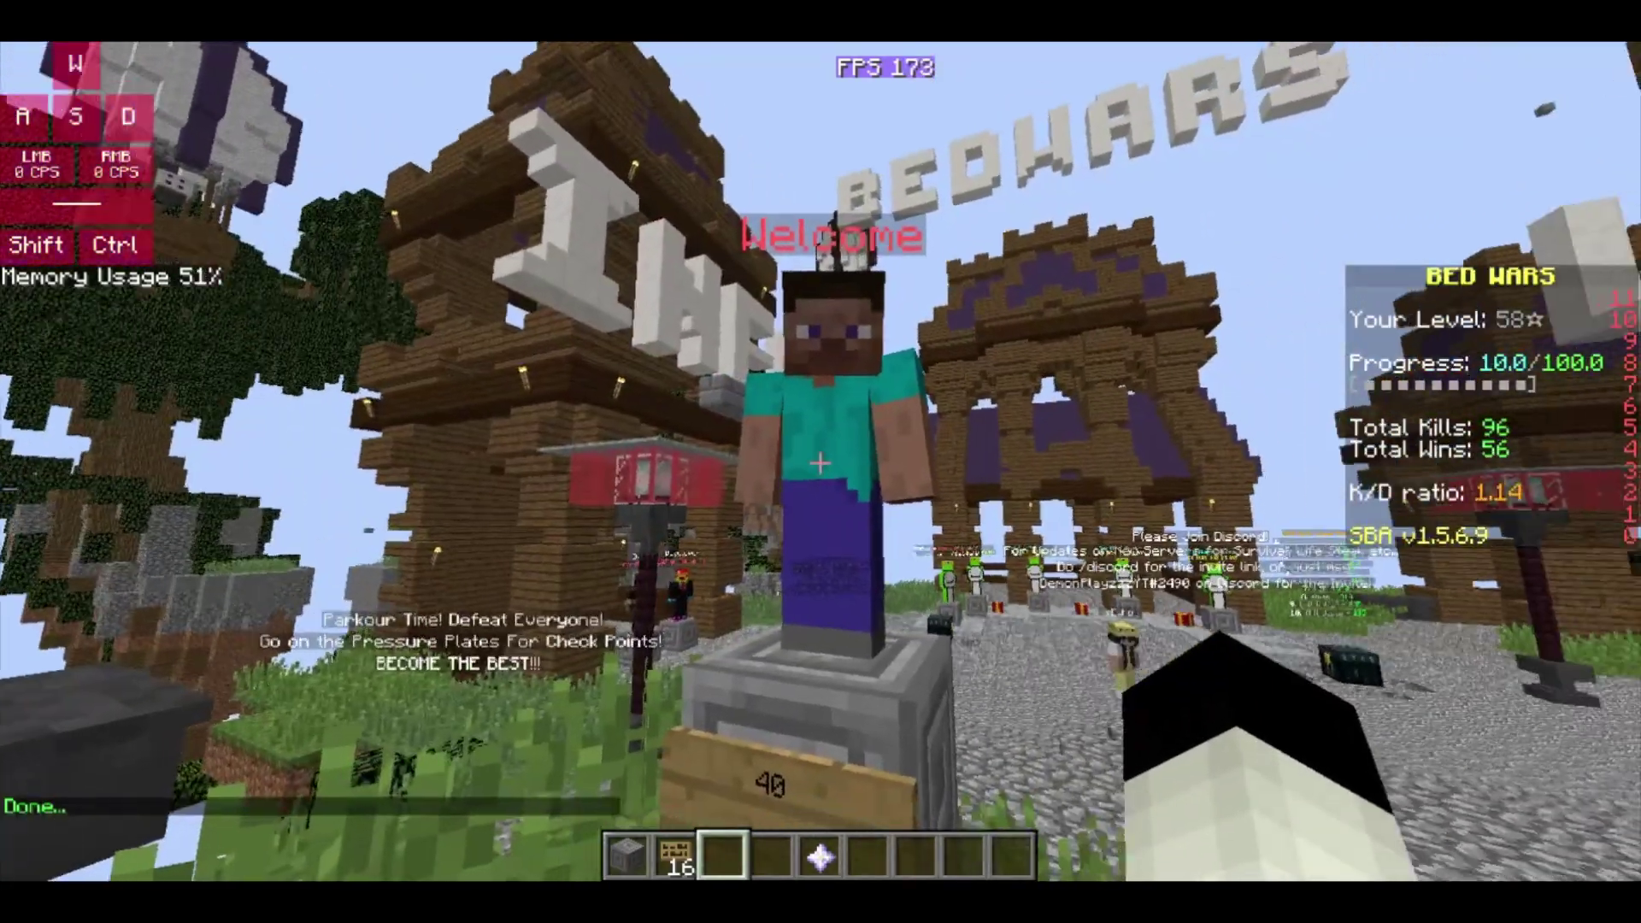
pyautogui.click(821, 463)
# Set the skin of NPC 40 to Dream with the znpcs skin command
pyautogui.press('/')
pyautogui.write('znpcs sk')
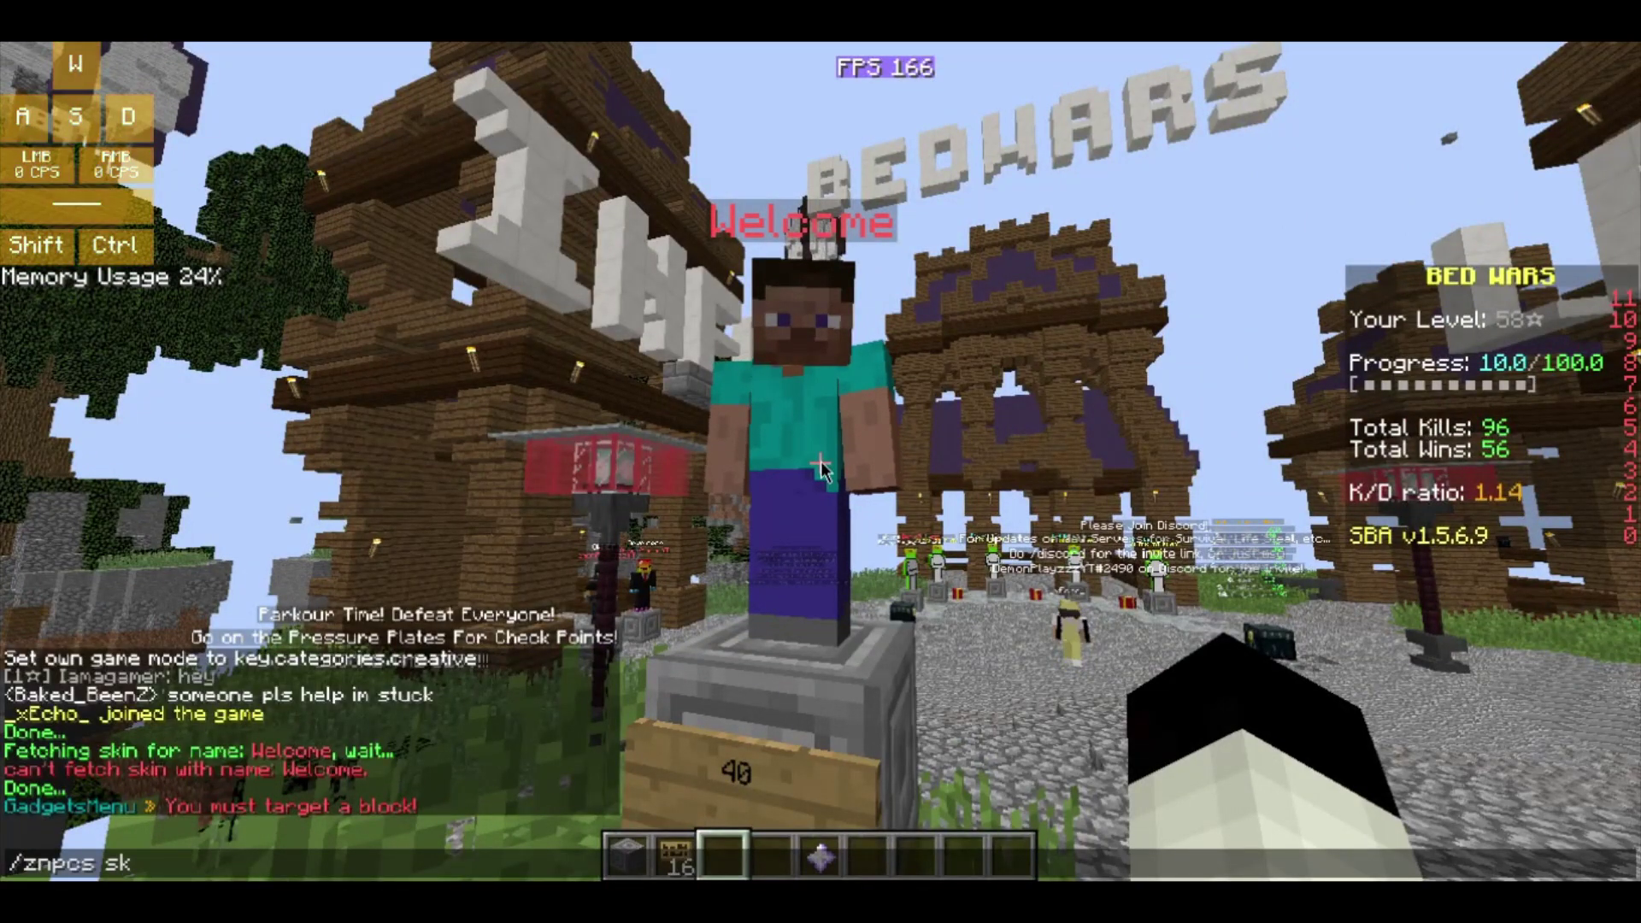
pyautogui.write('in 40')
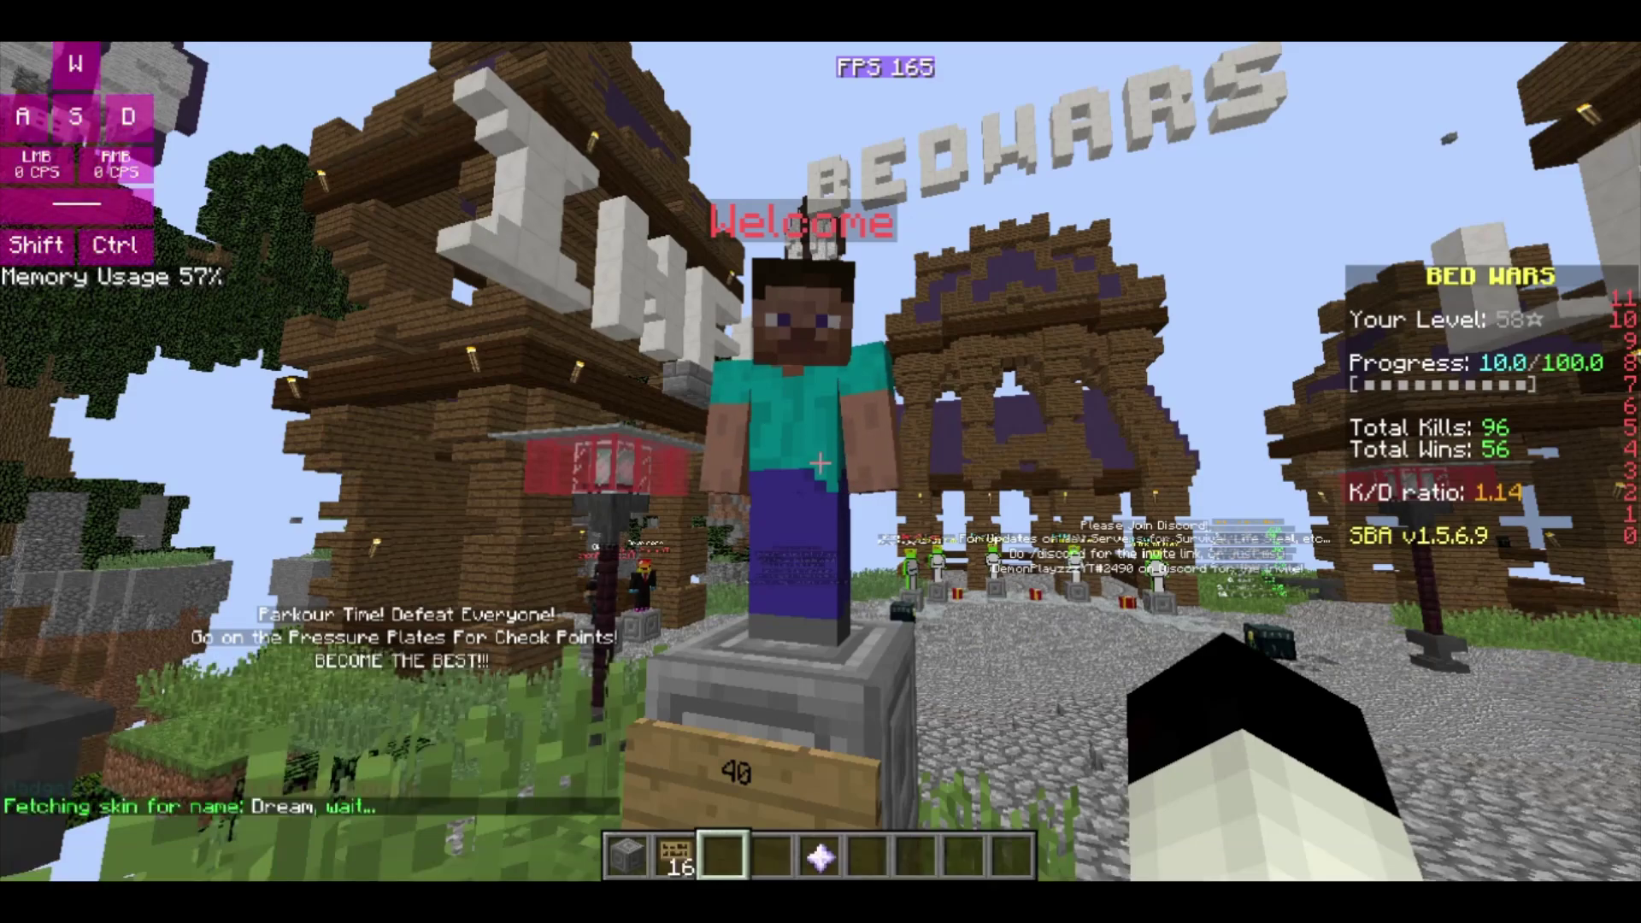
pyautogui.write('w')
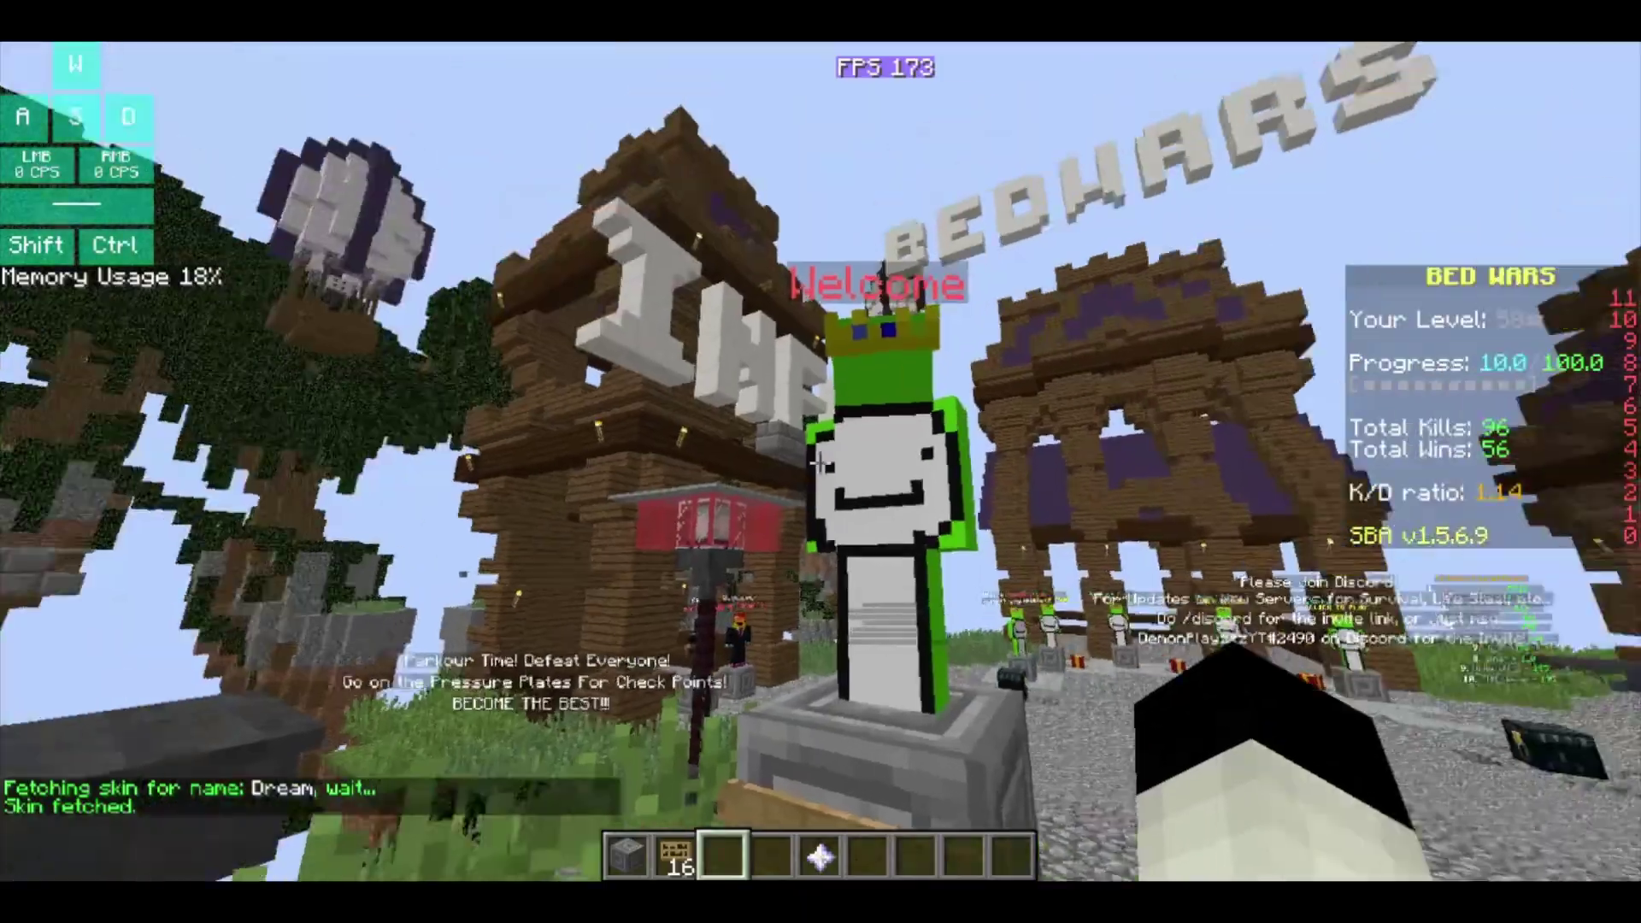
pyautogui.write('s')
# Walk around the lobby and examine the Welcome NPC from different distances and angles
pyautogui.press('Tab')
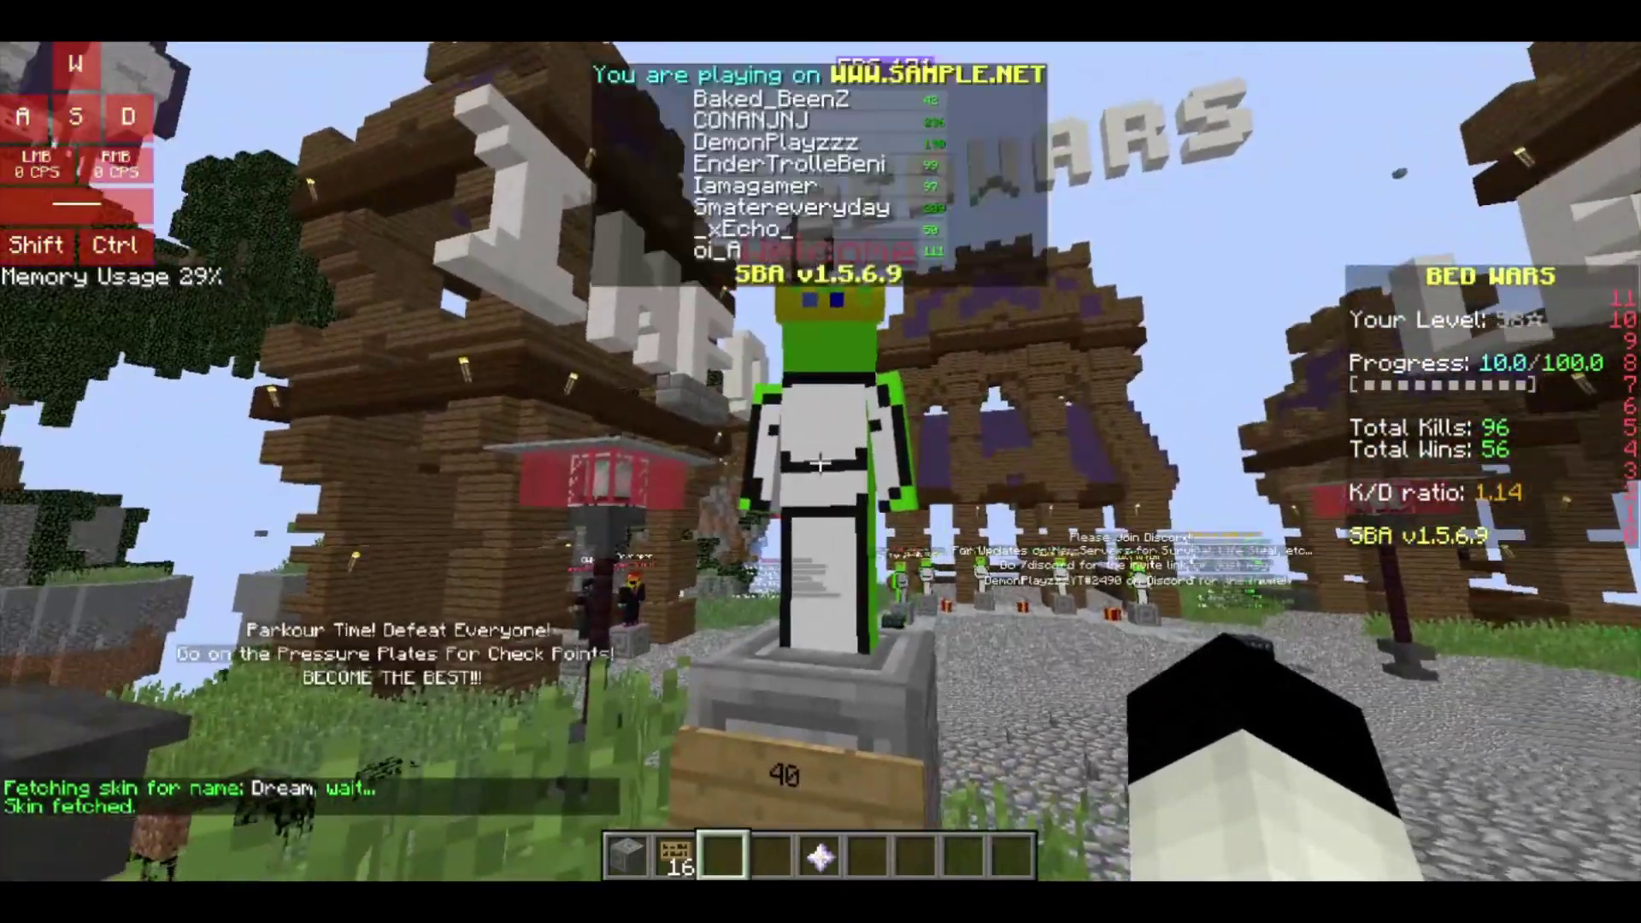
pyautogui.press('w')
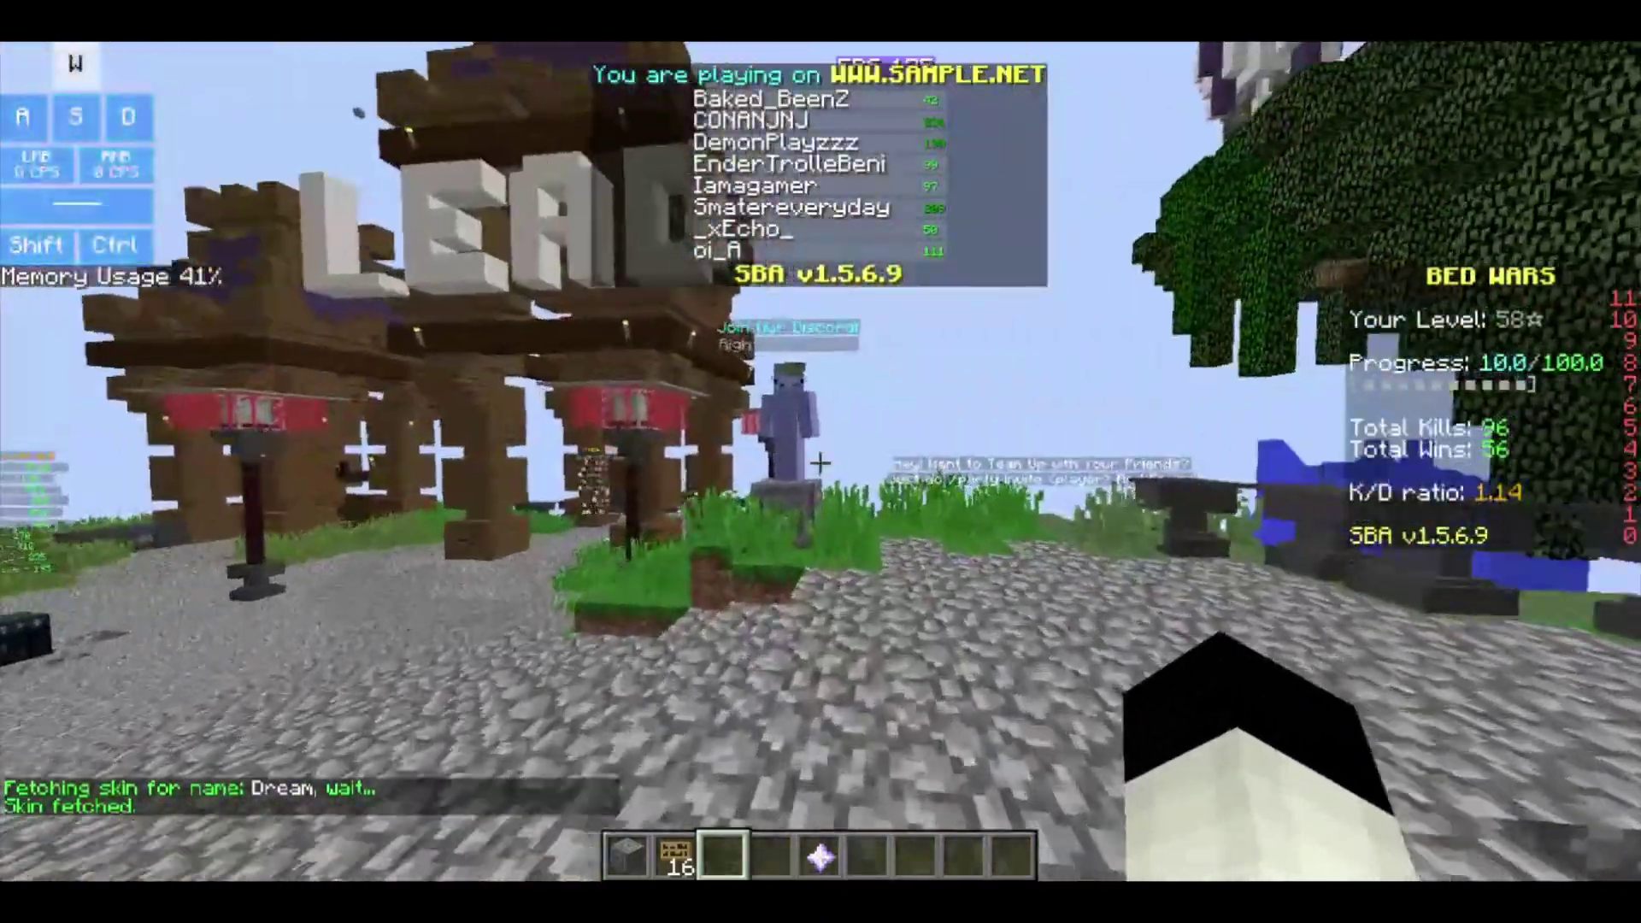
pyautogui.press('w')
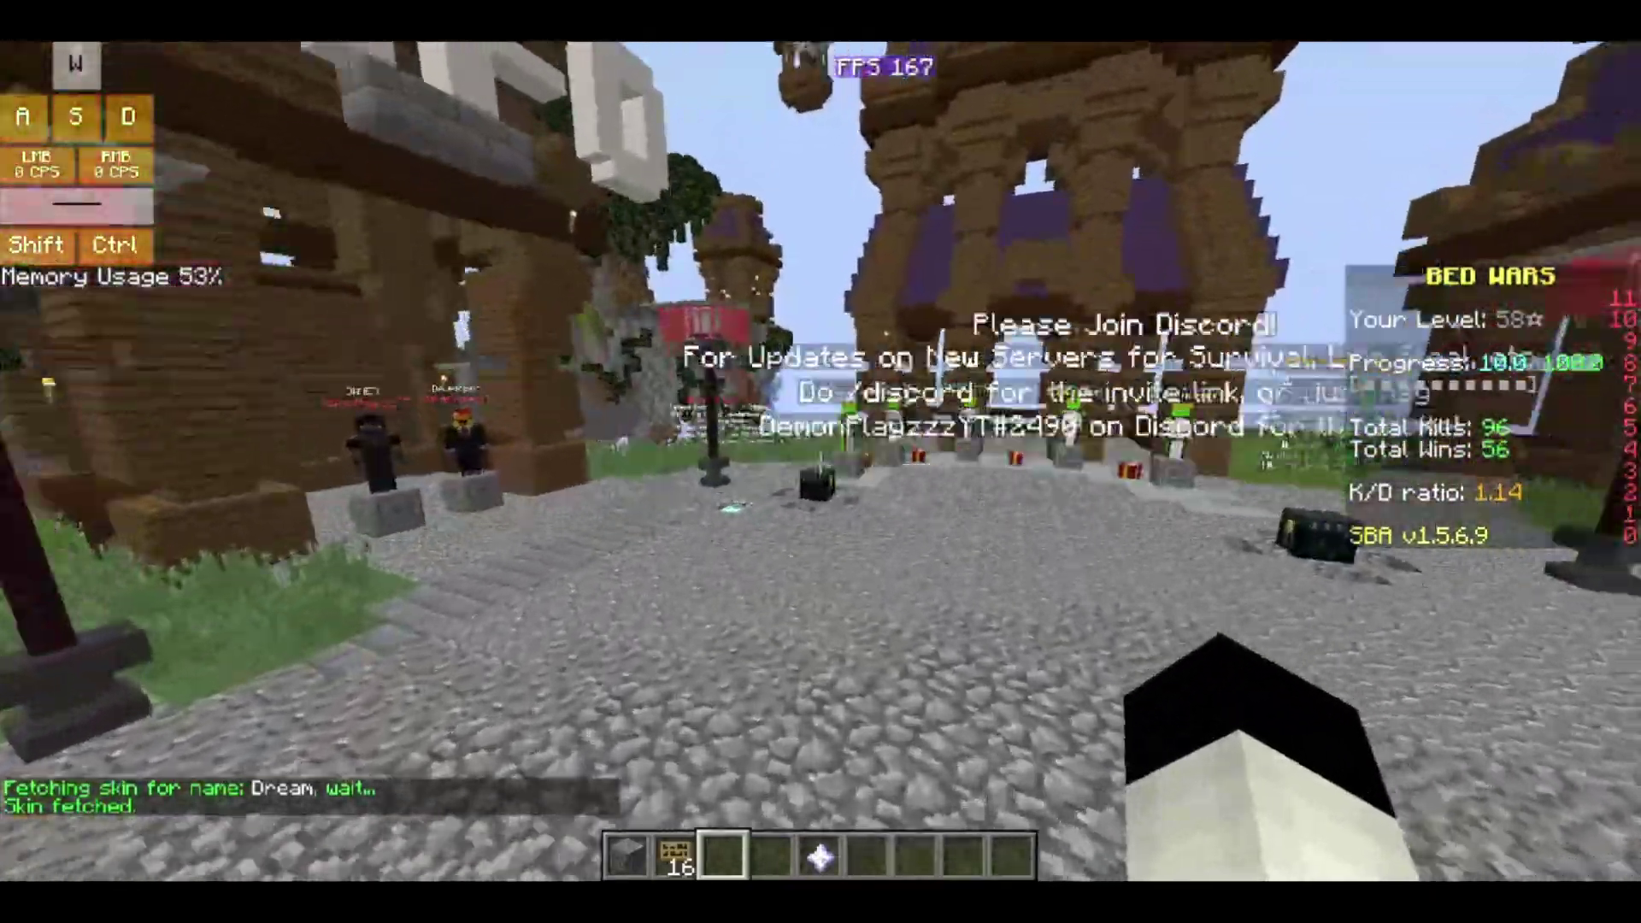
pyautogui.press('space')
pyautogui.press('w')
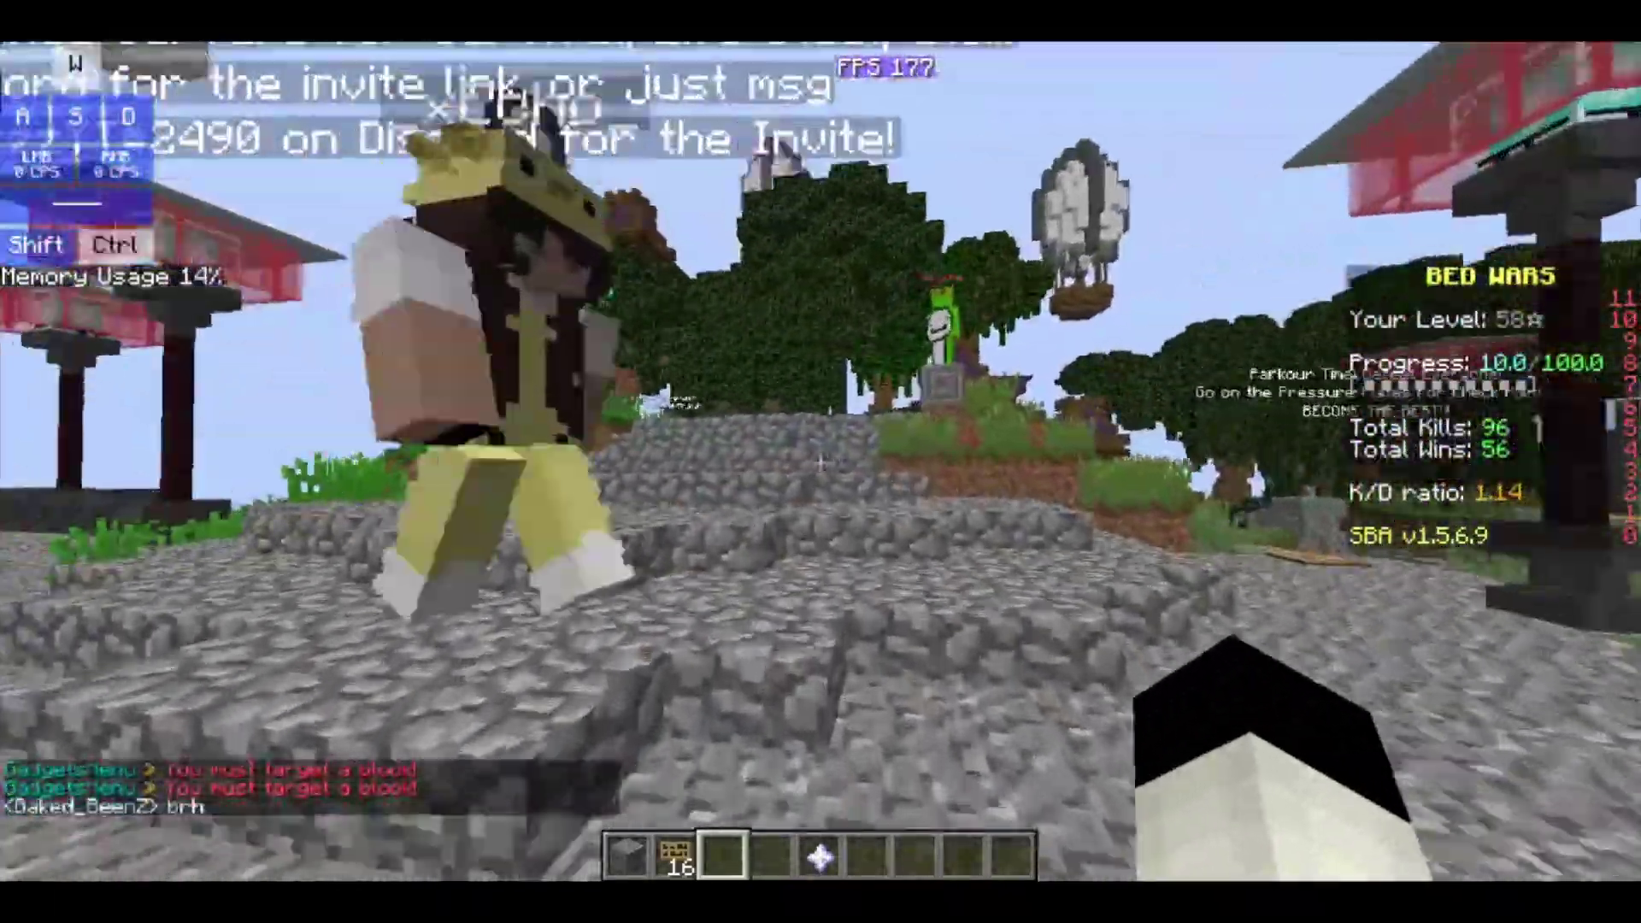
pyautogui.press('w')
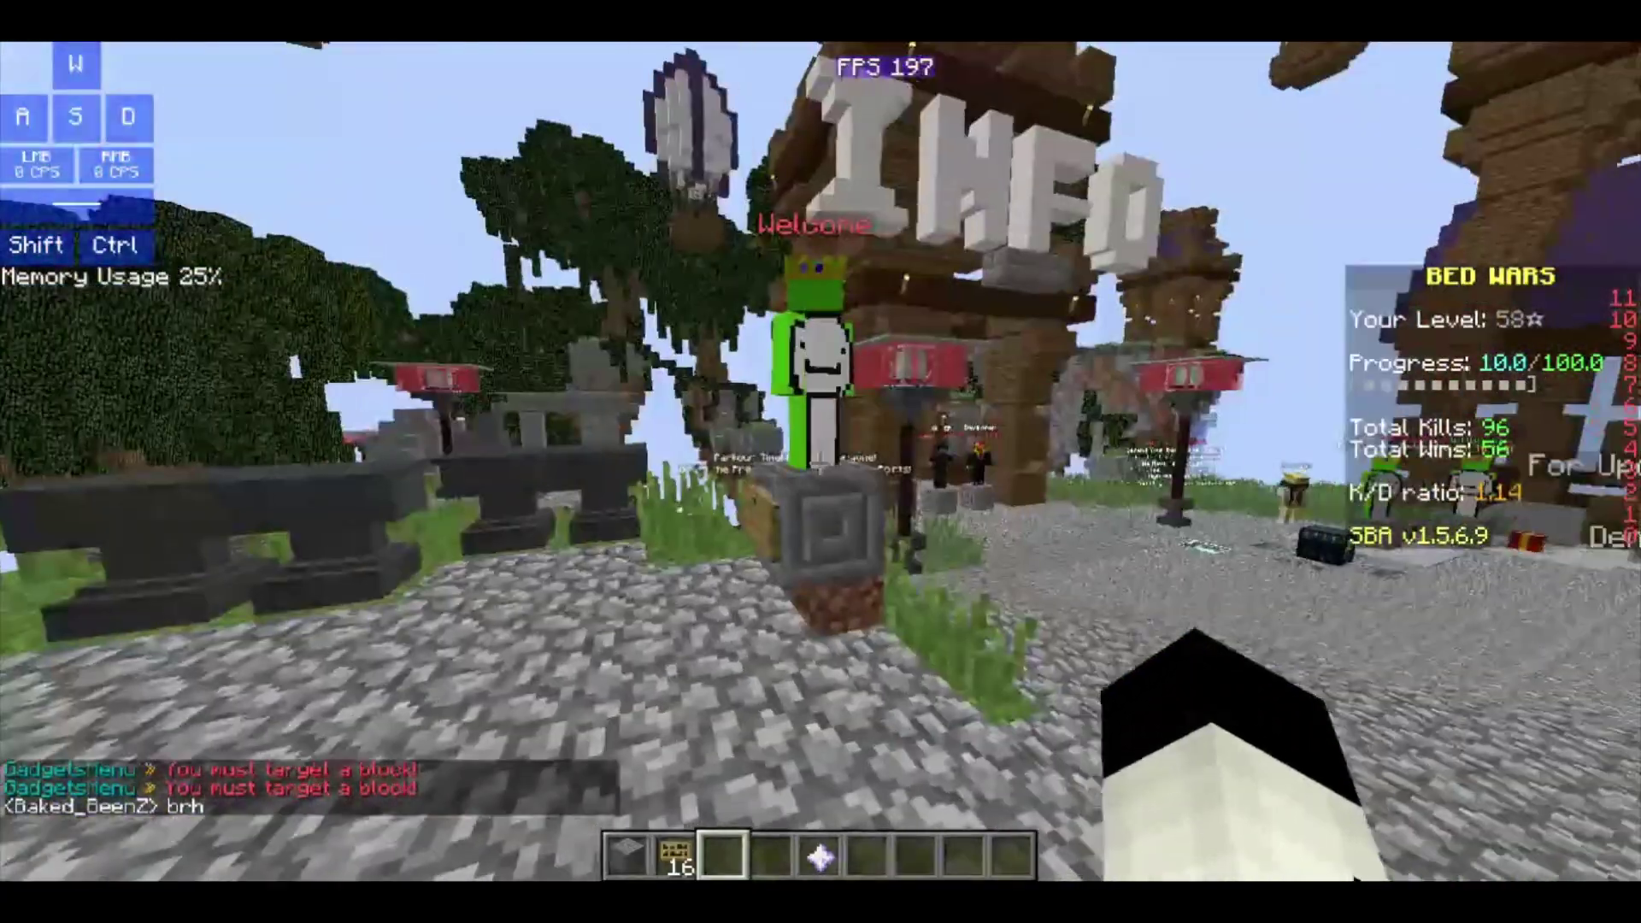
pyautogui.press('w')
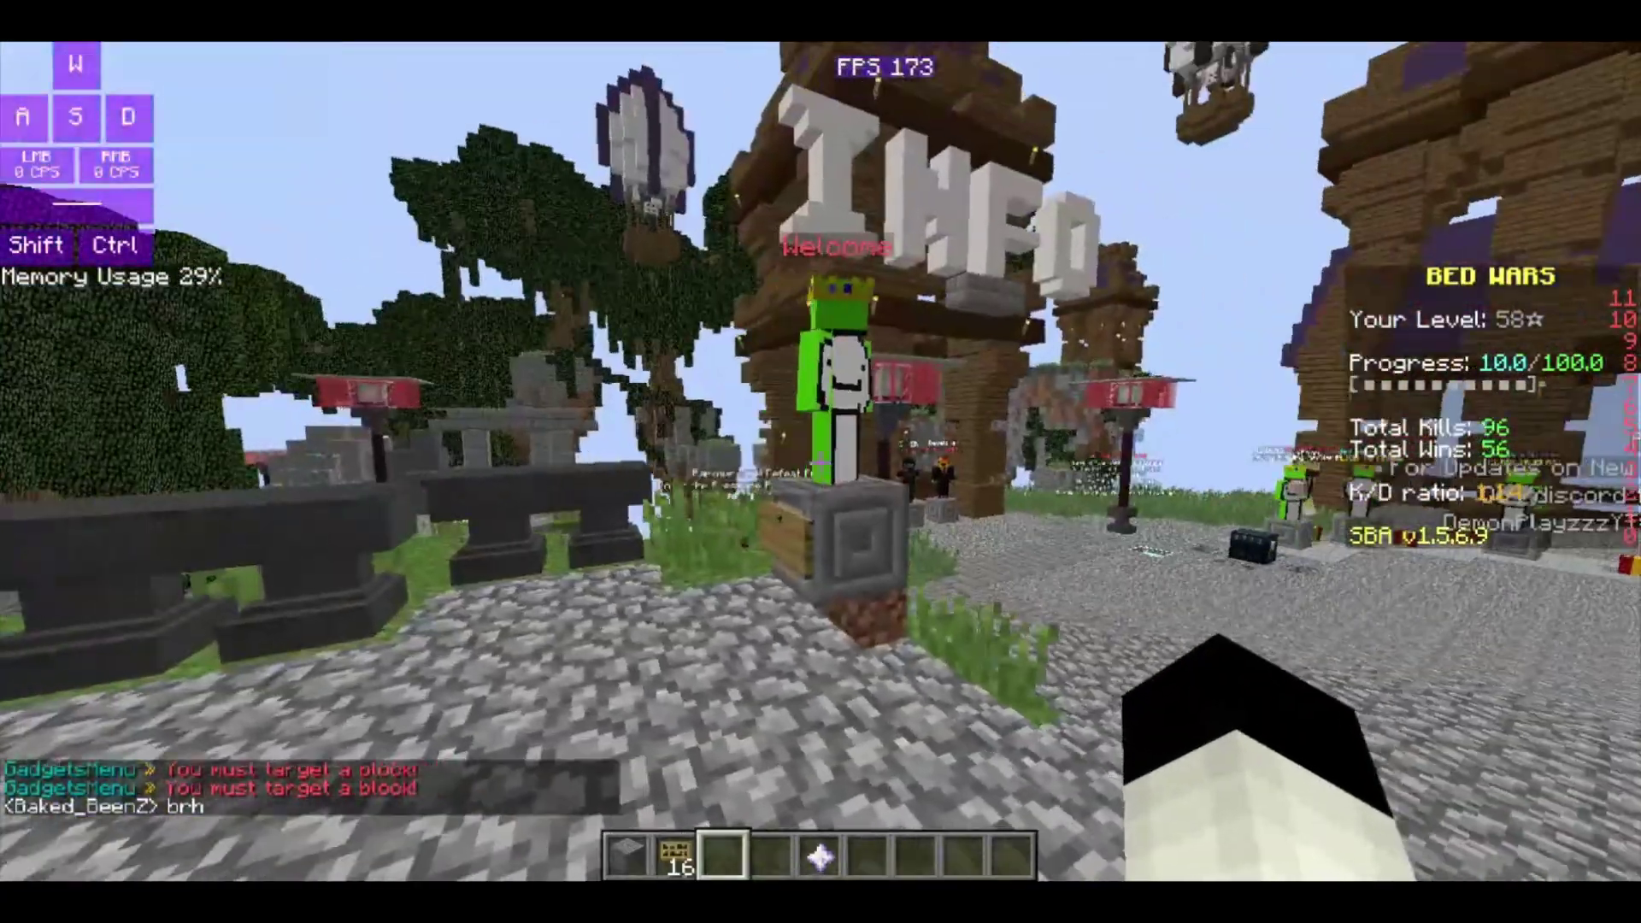
pyautogui.press('w')
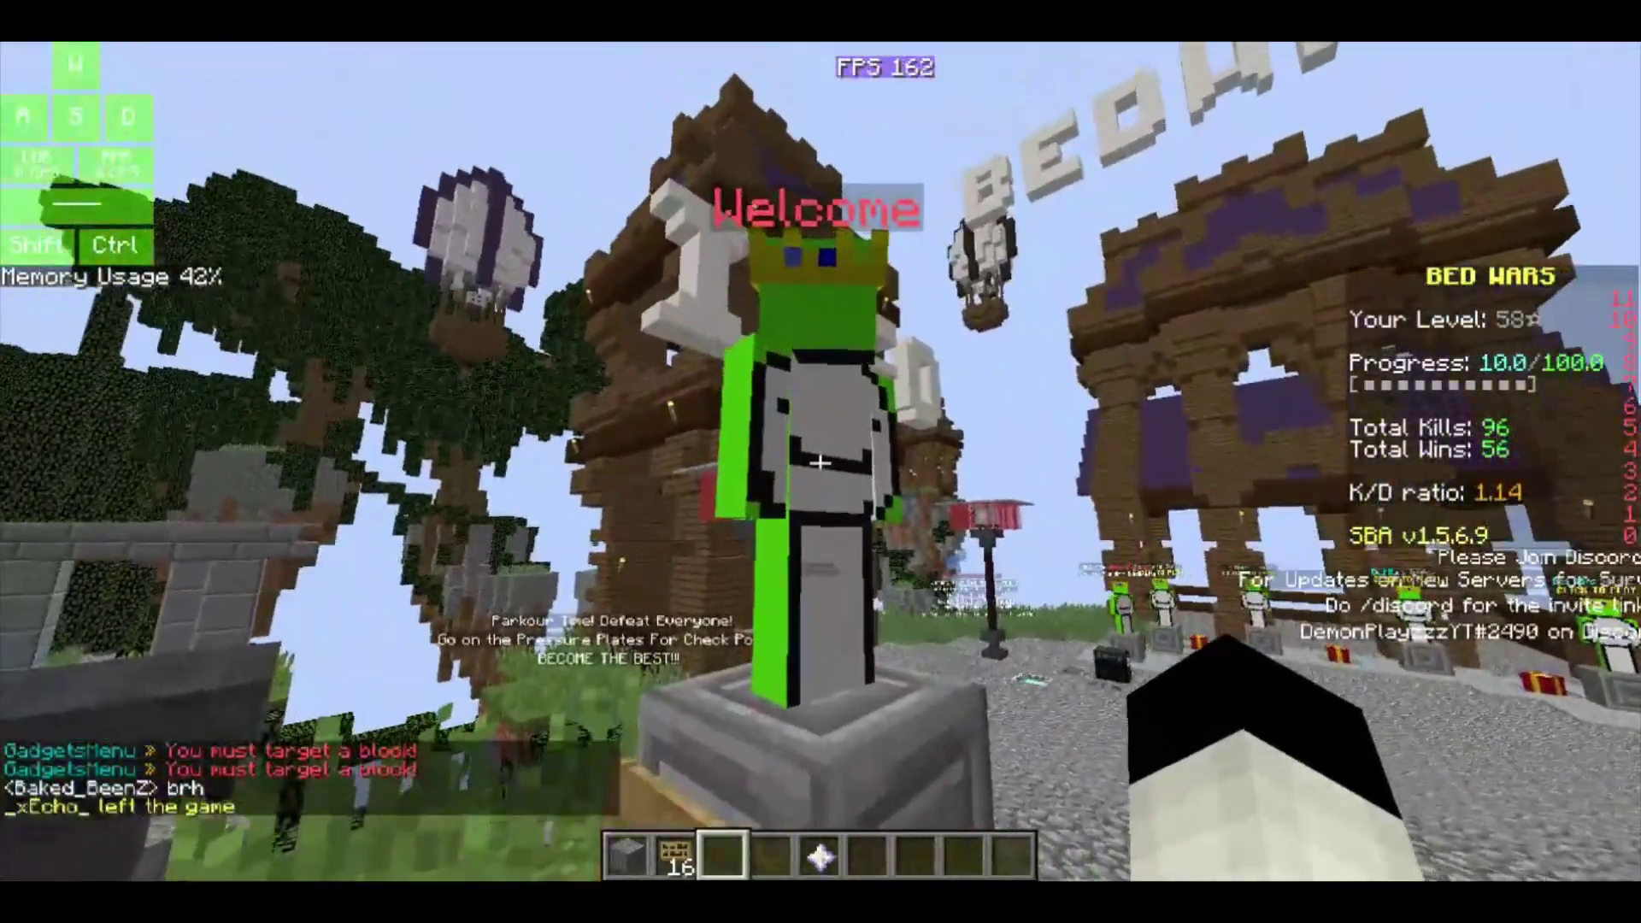
pyautogui.press('w')
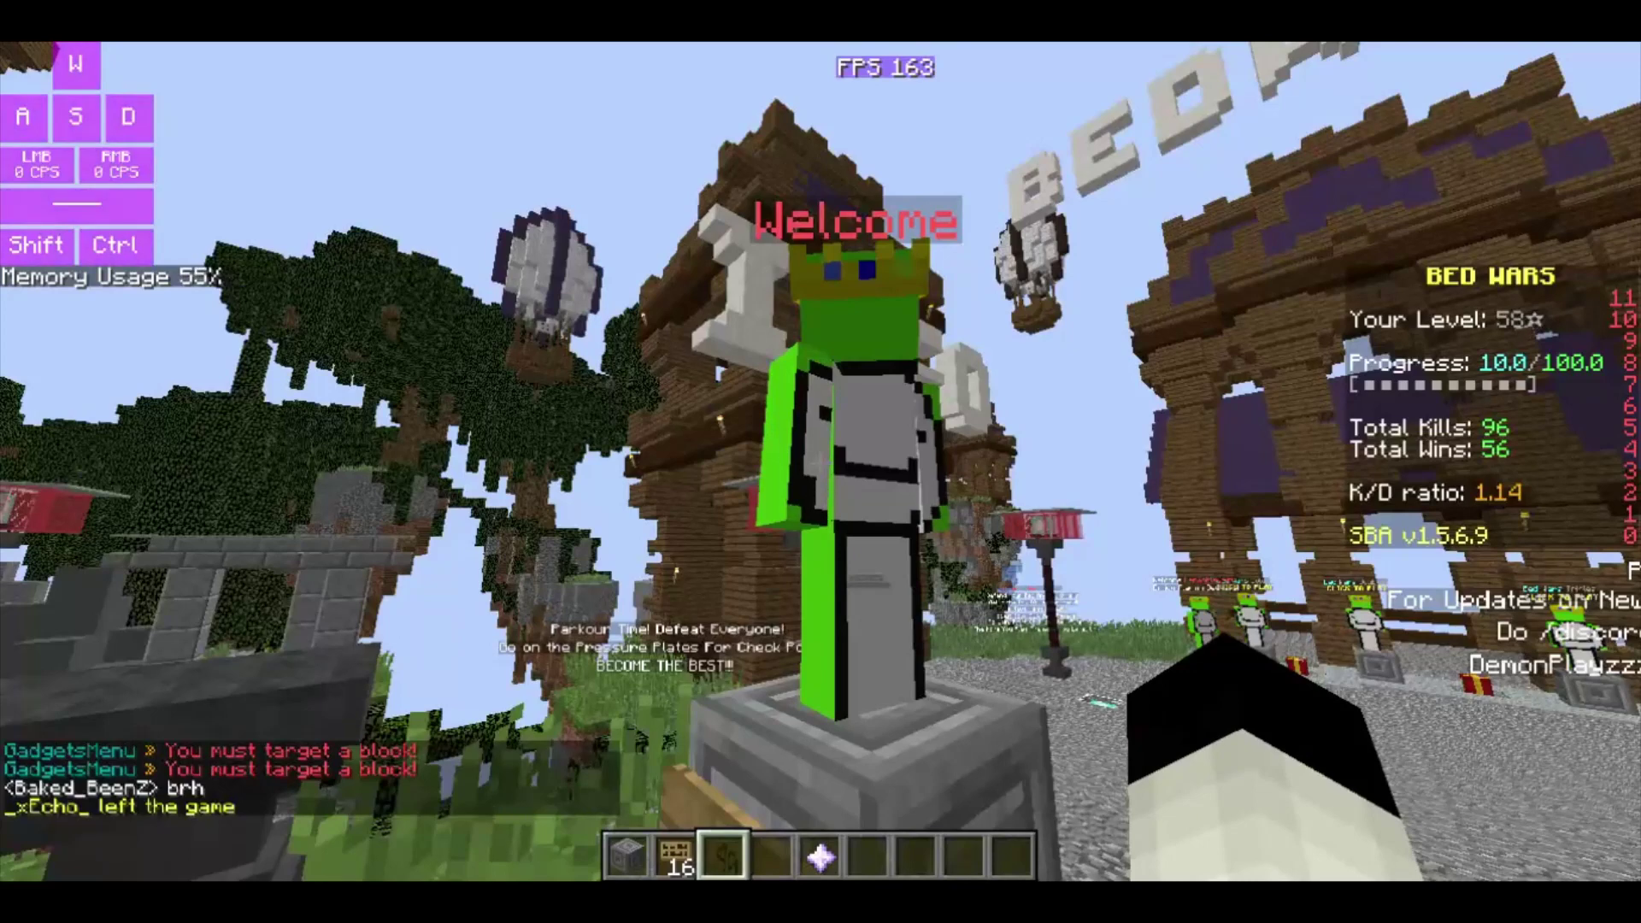
# Set the text lines of NPC 40 to a greeting with a red player name by running /znpcs lines 40 Welcome &c%player_name%
pyautogui.press('/')
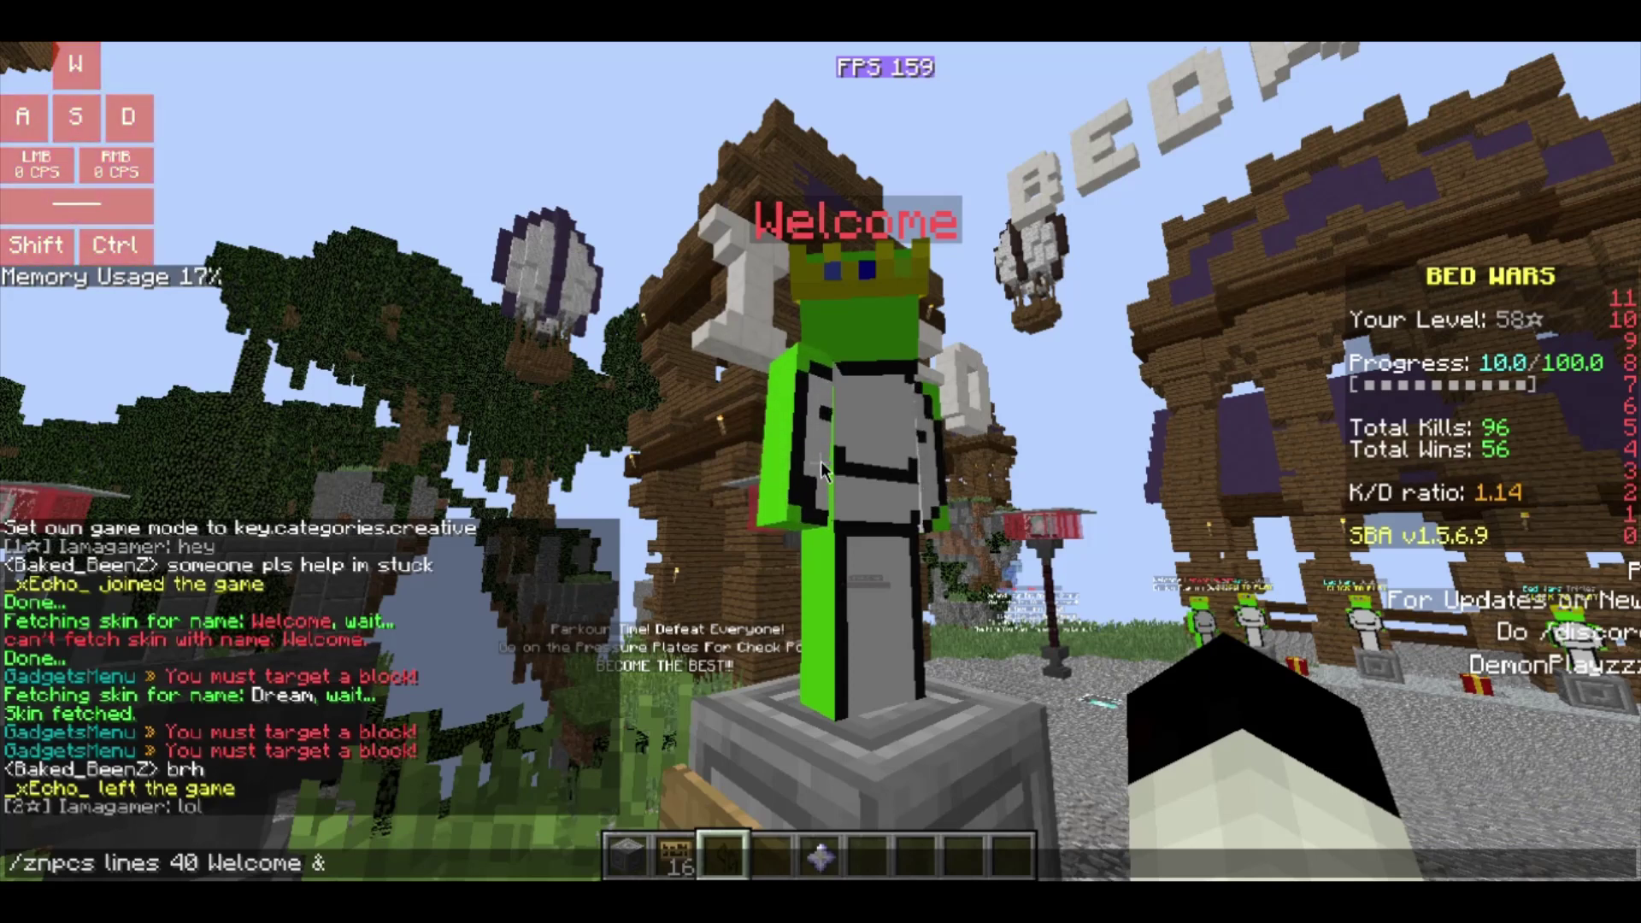
pyautogui.press('BackSpace')
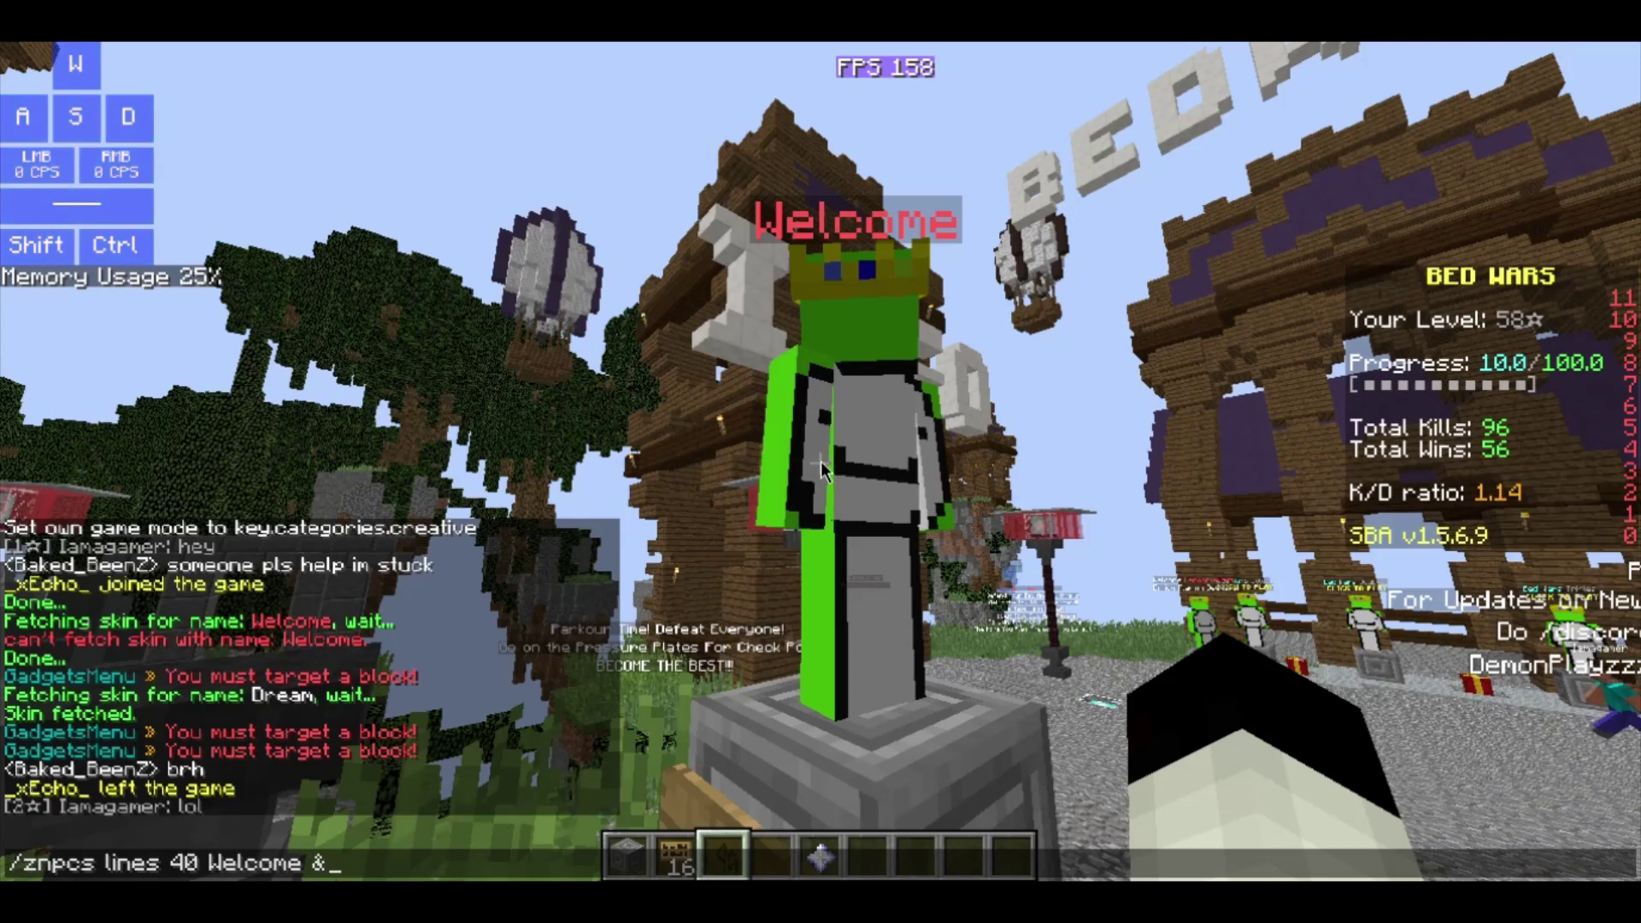
pyautogui.write('c')
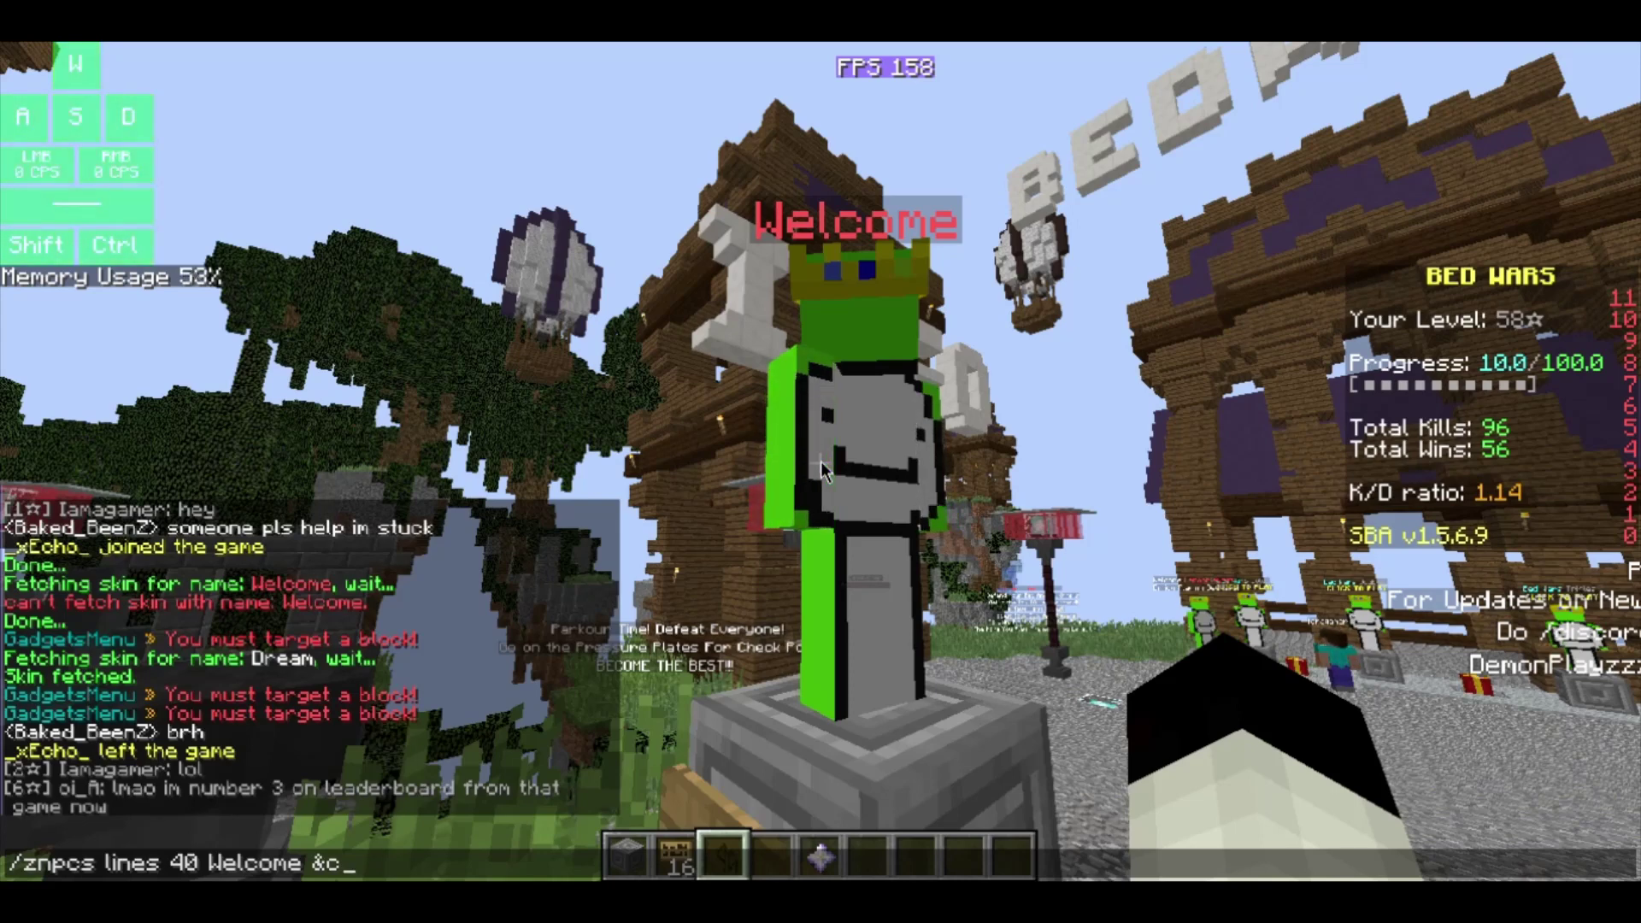
pyautogui.write('%')
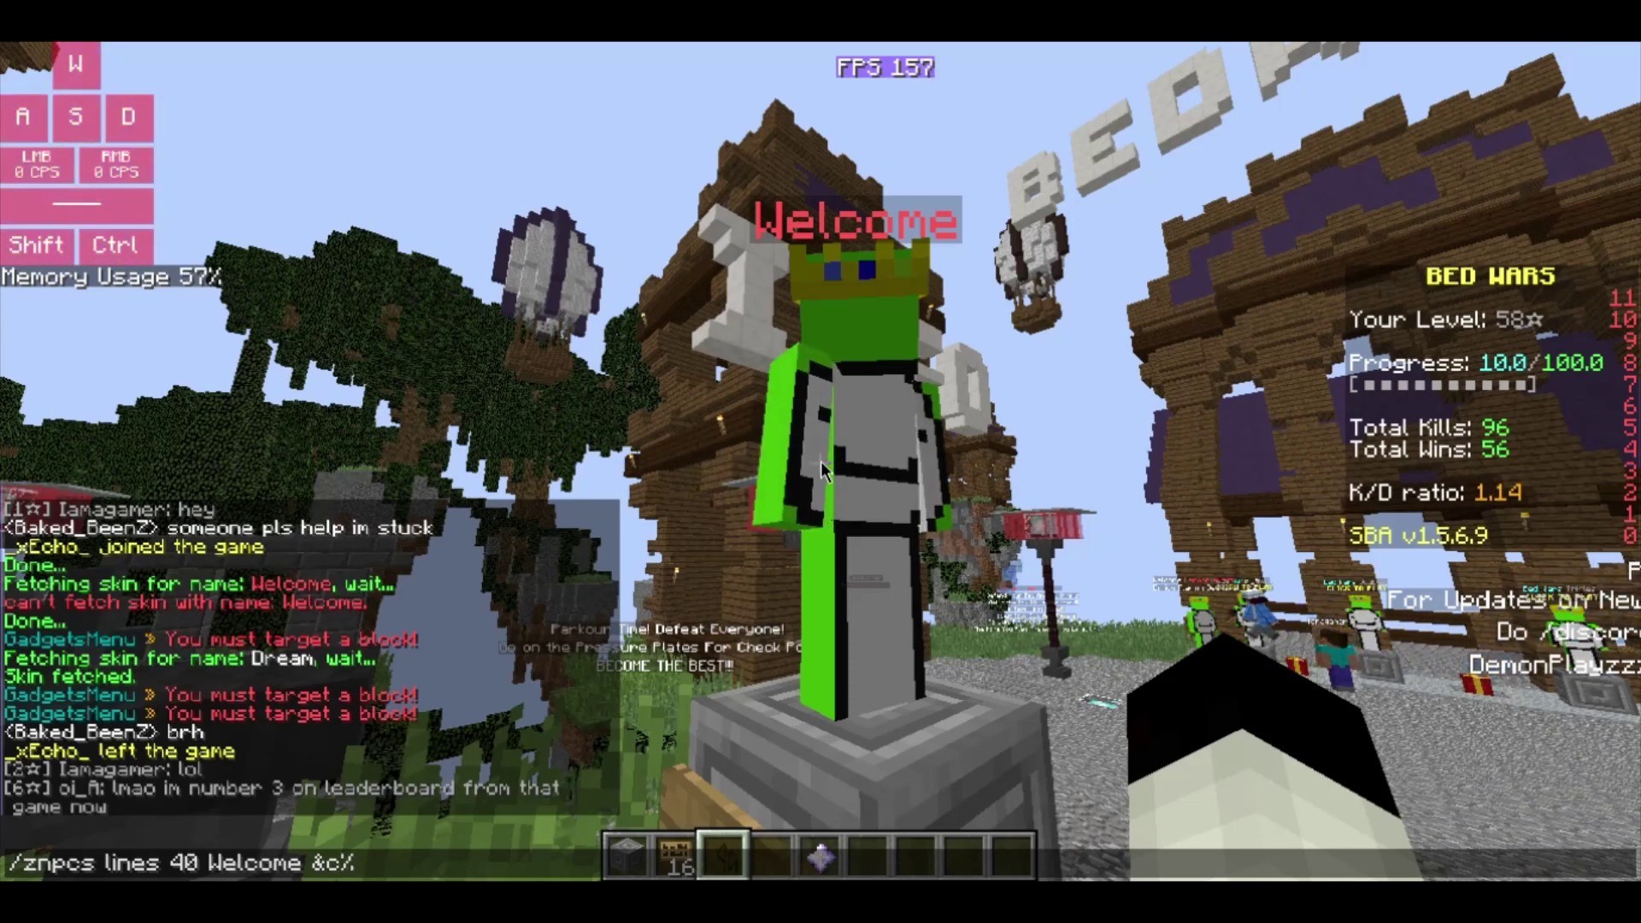
pyautogui.write('player_name%')
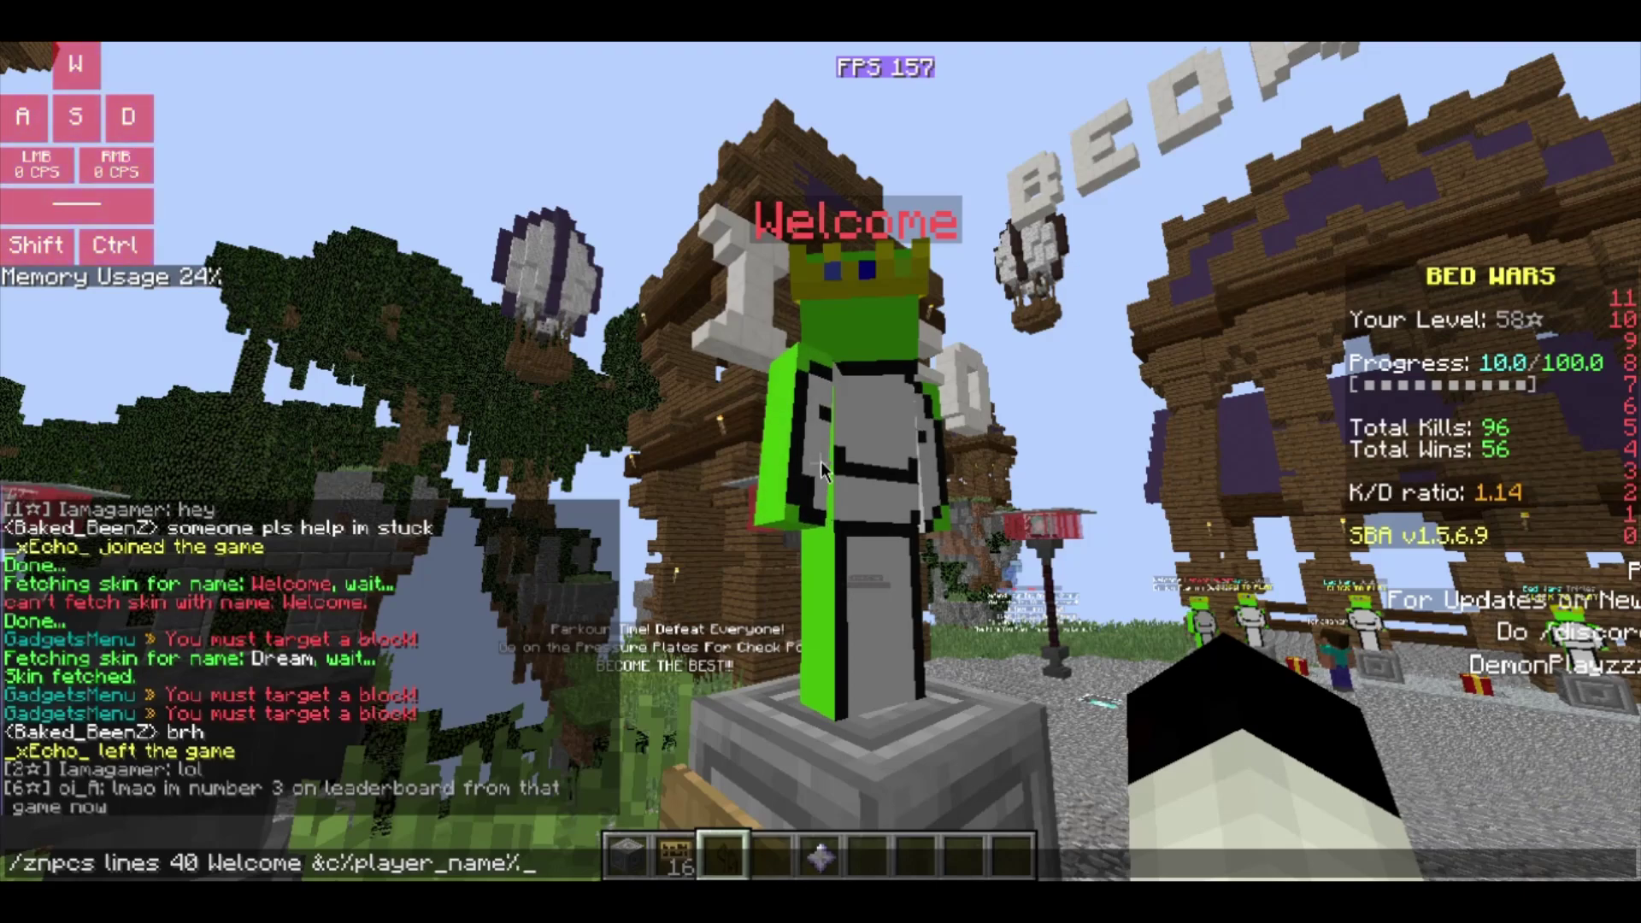
pyautogui.press('Return')
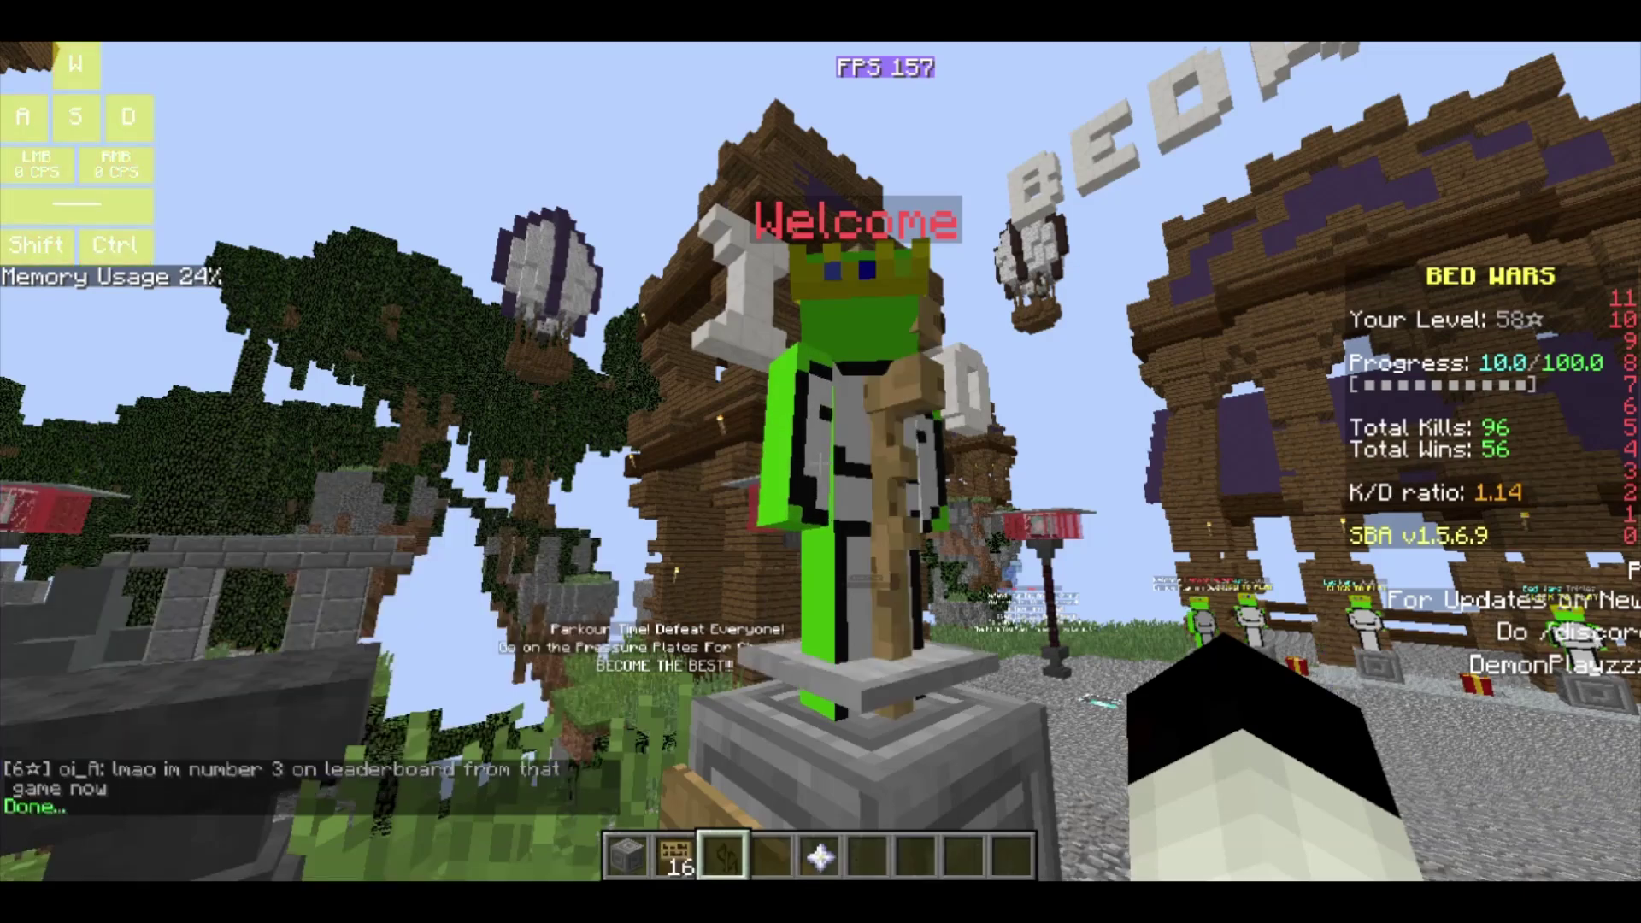
pyautogui.press('s')
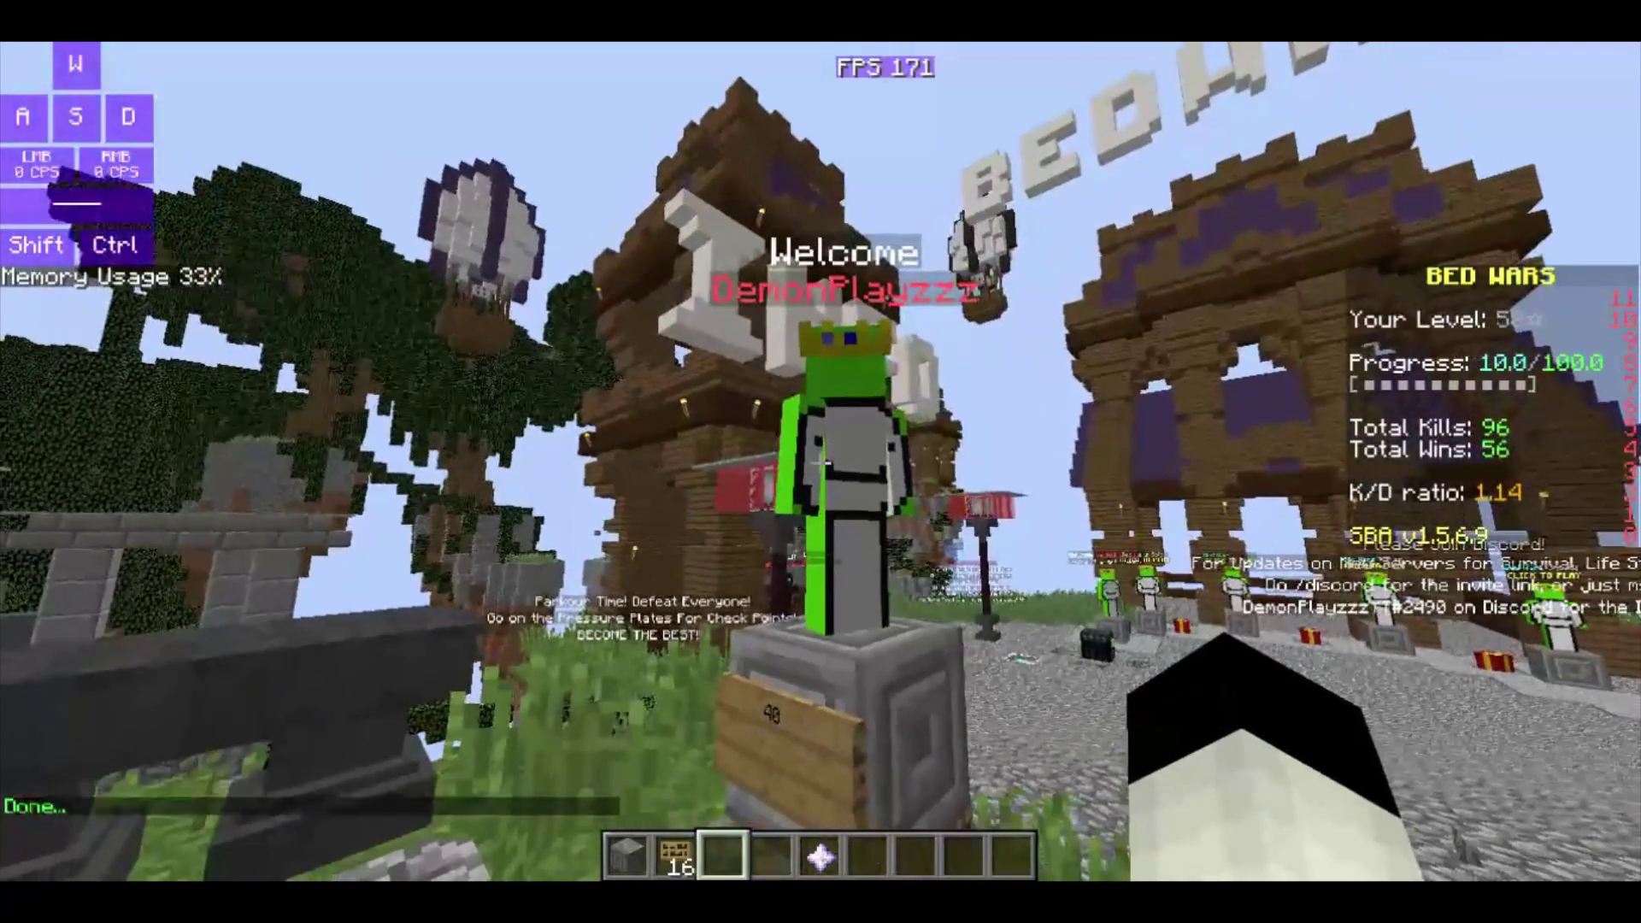
# Put NPC 40's greeting on a single line by rerunning the command as /znpcs lines 40 Welcome-&c%player_name%
pyautogui.press('t')
pyautogui.press('Up')
pyautogui.press('Left')
pyautogui.press('Left')
pyautogui.press('Left')
pyautogui.press('Left')
pyautogui.press('Left')
pyautogui.press('Left')
pyautogui.press('Left')
pyautogui.press('Left')
pyautogui.press('Left')
pyautogui.press('Left')
pyautogui.press('Left')
pyautogui.press('Left')
pyautogui.press('Left')
pyautogui.press('Left')
pyautogui.press('BackSpace')
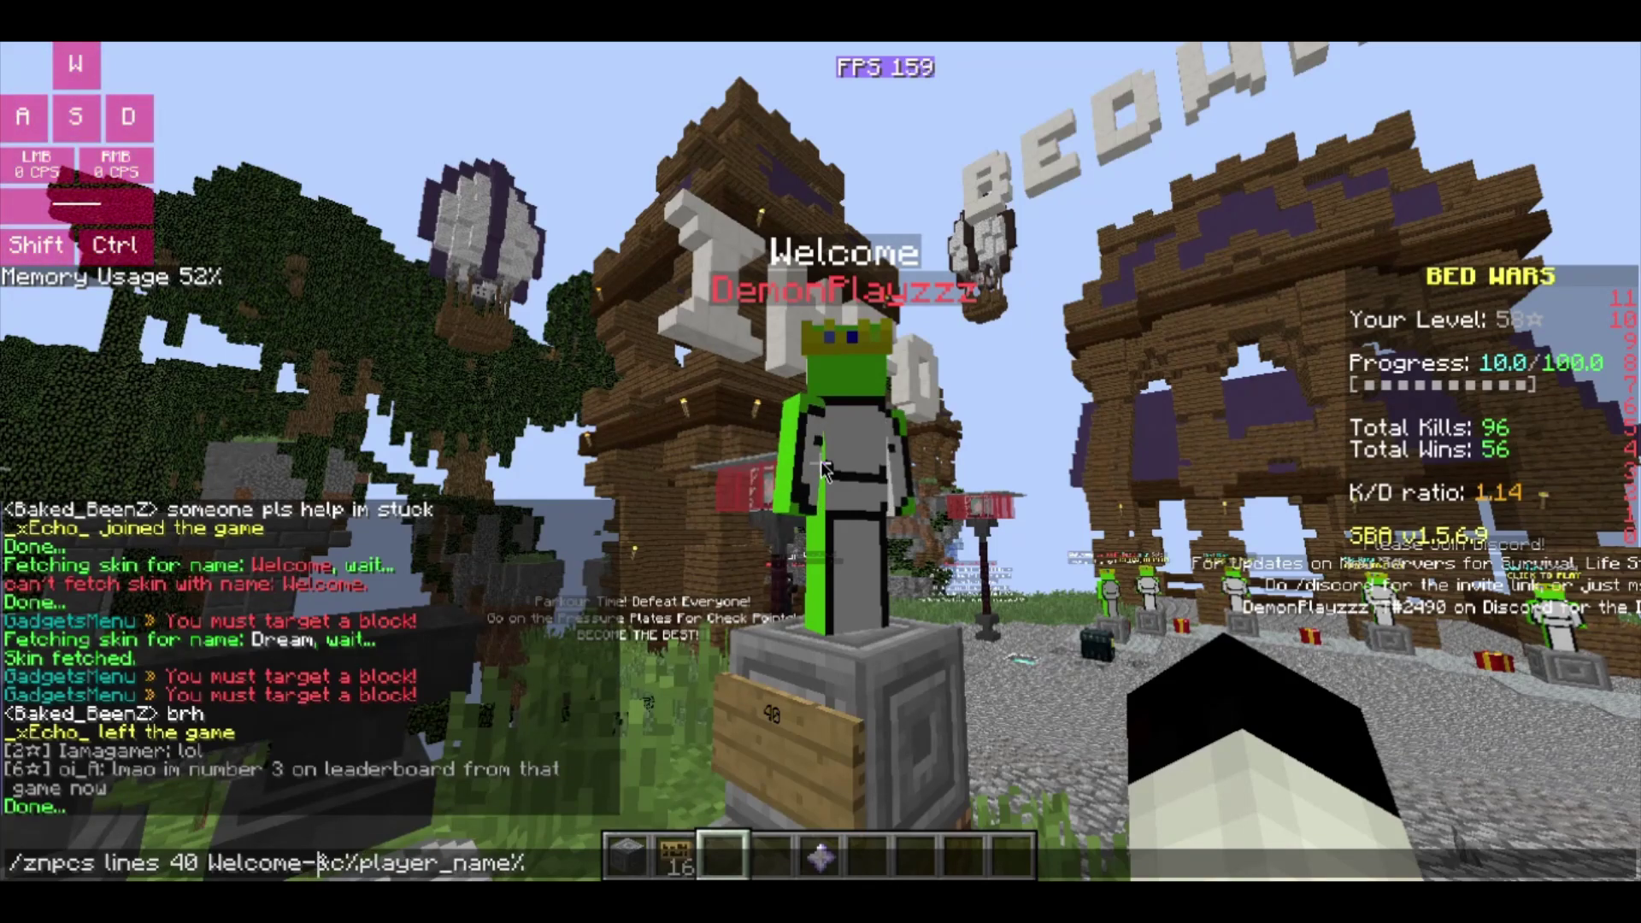
pyautogui.press('Return')
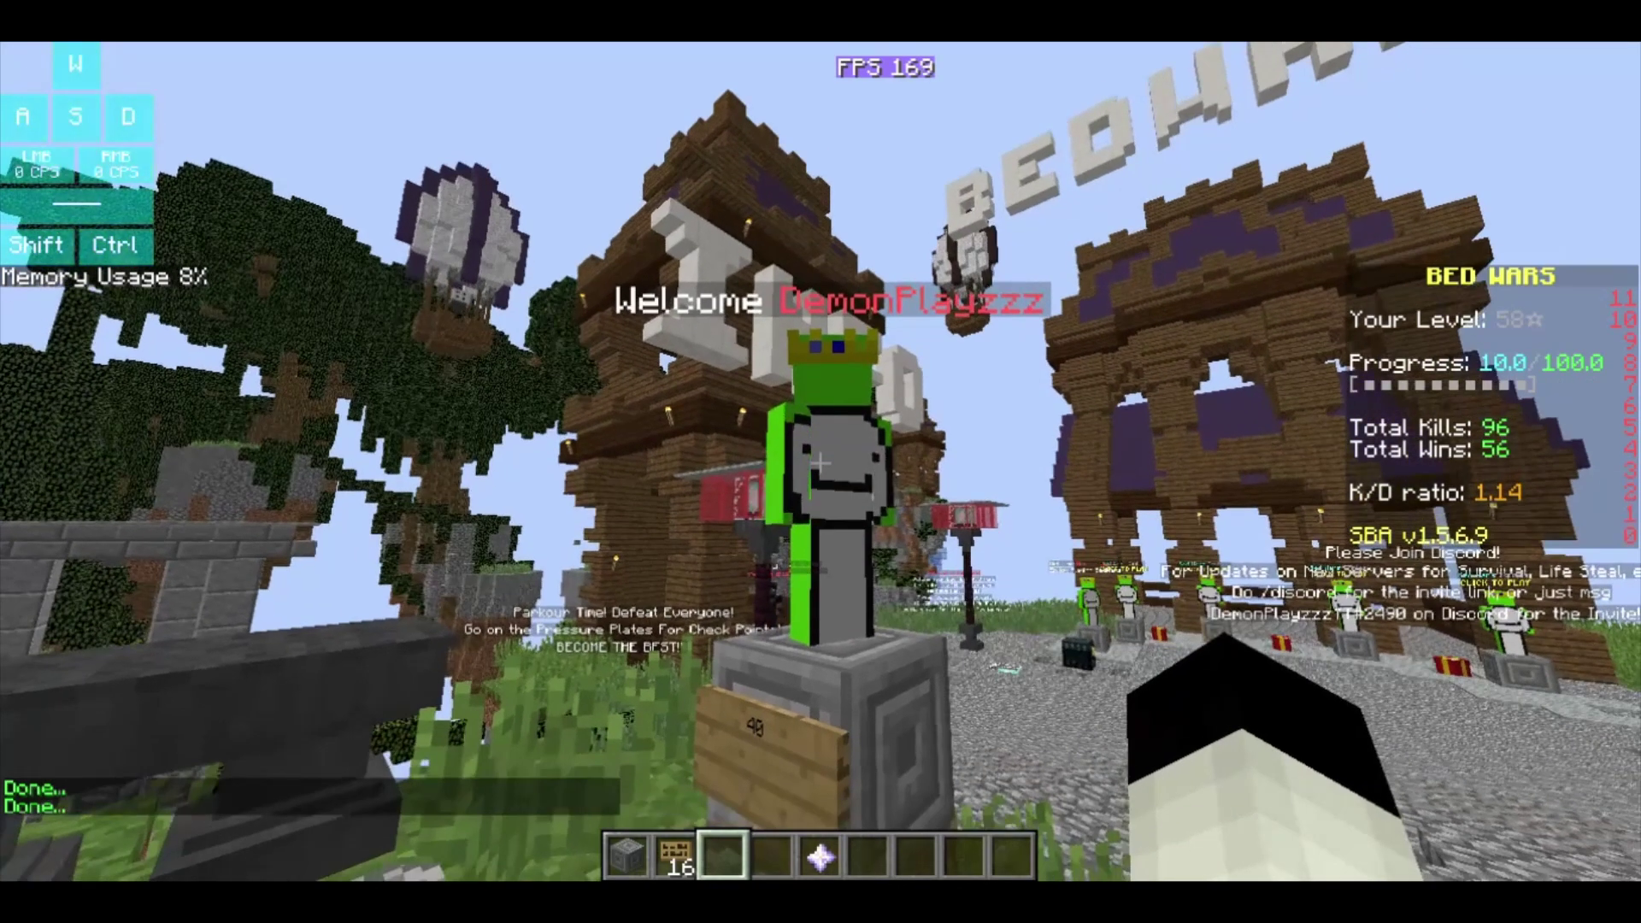
# Add an exclamation mark to NPC 40's greeting by running /znpcs lines 40 Welcome-&c%player_name%!
pyautogui.write('t')
pyautogui.write('!')
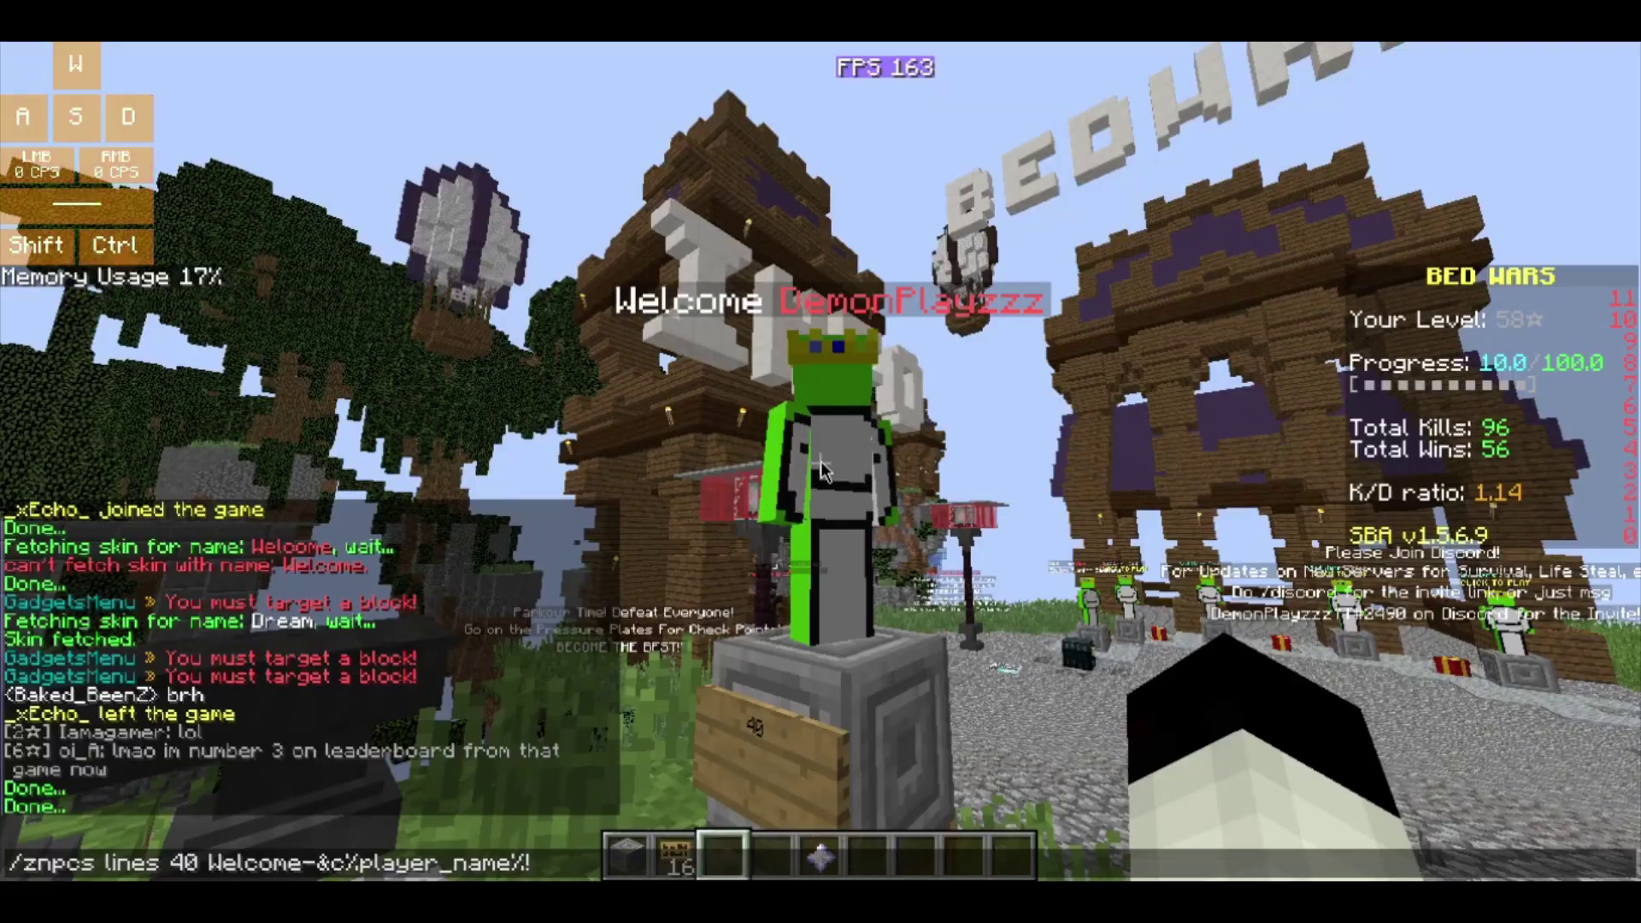
pyautogui.press('Return')
pyautogui.press('s')
pyautogui.press('a')
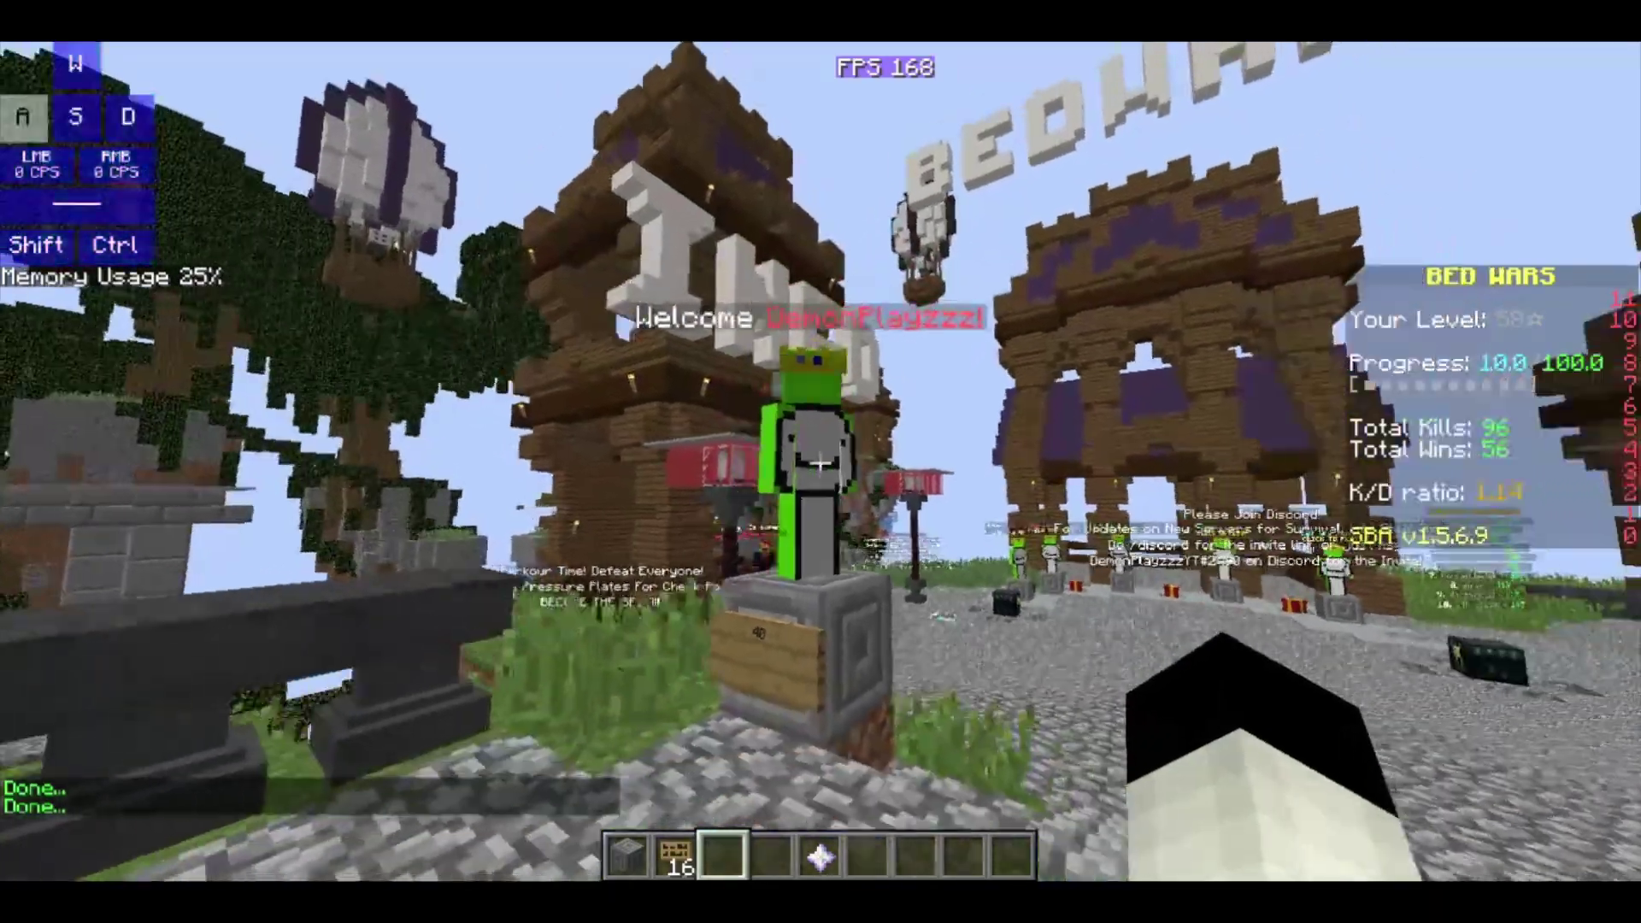
# Walk to the Bed Wars Solo NPC and interact with it to examine its play menu
pyautogui.press('w')
pyautogui.press('w')
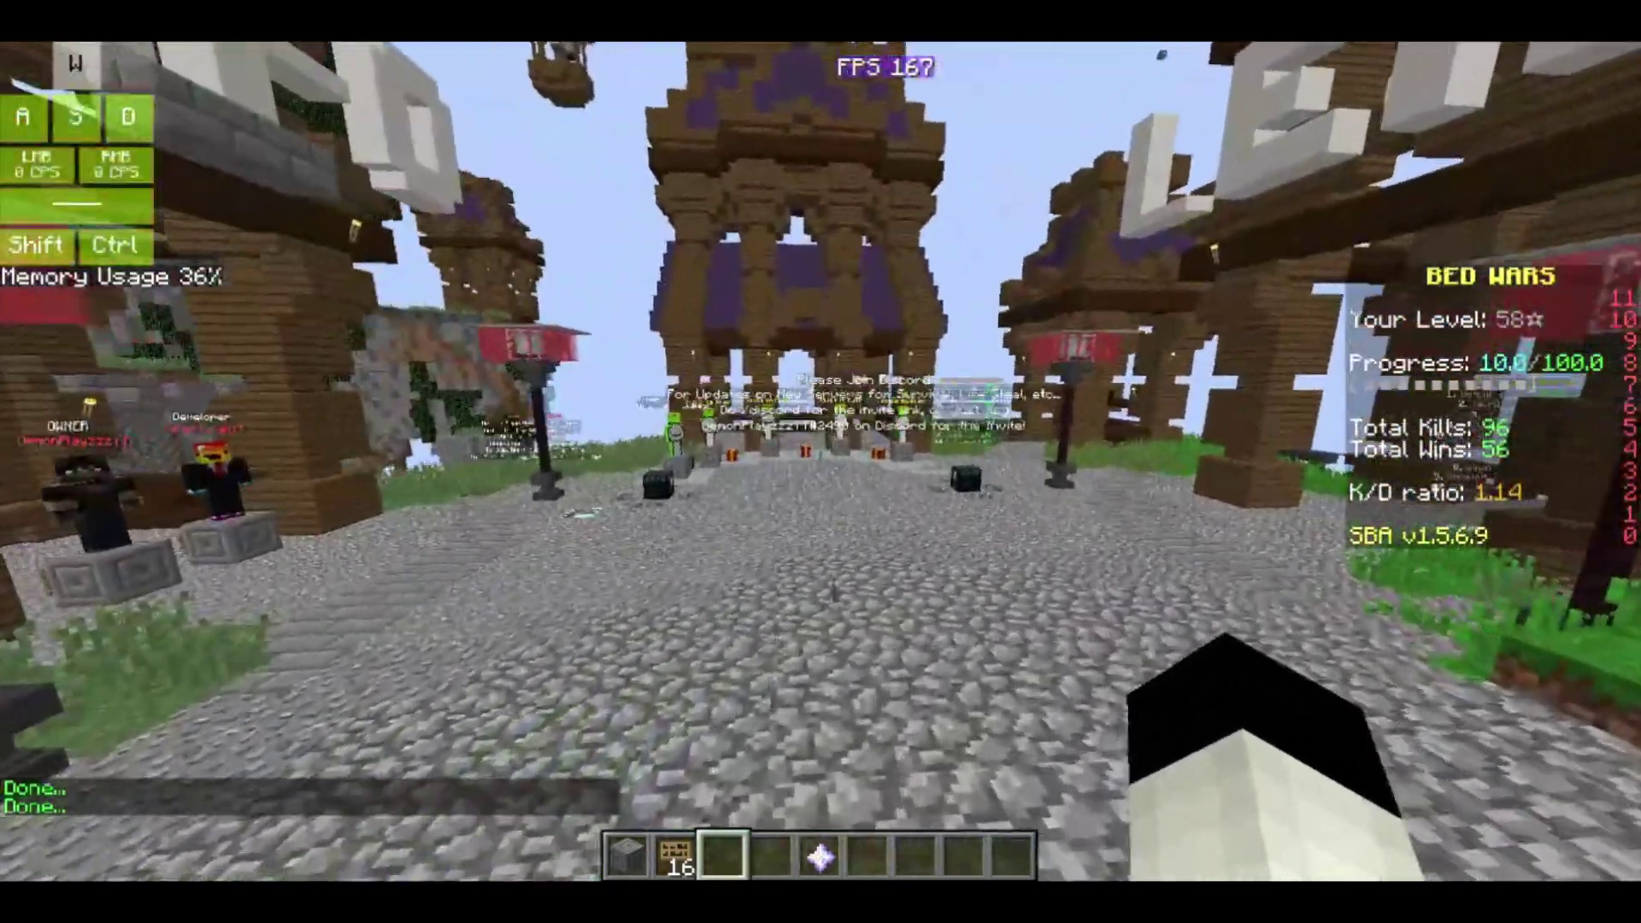
pyautogui.press('w')
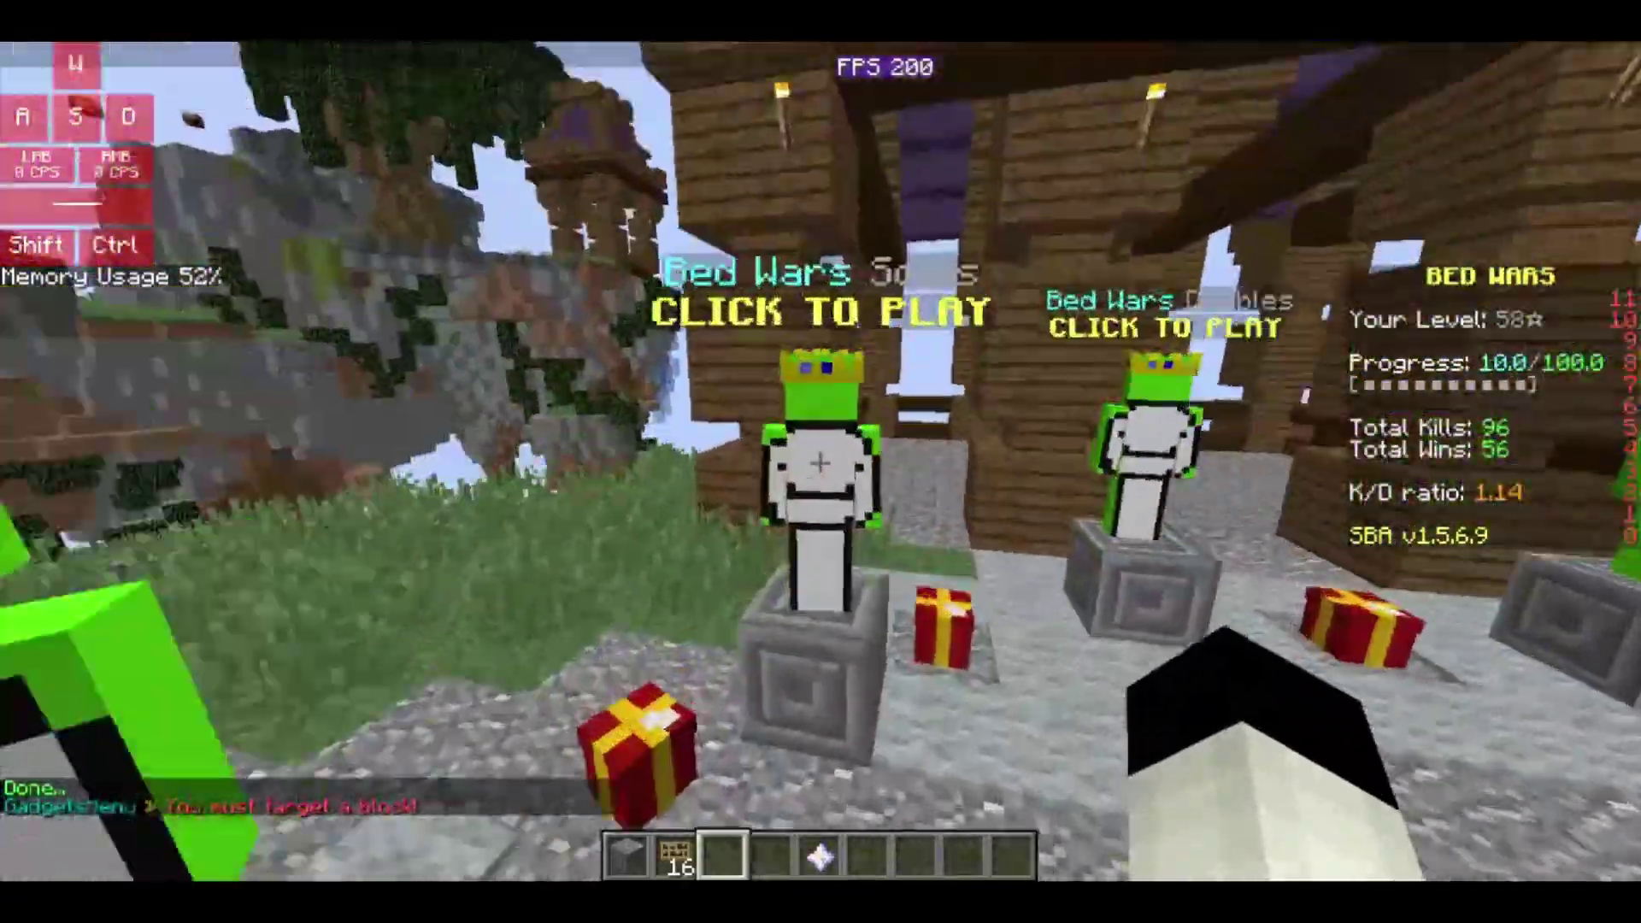
pyautogui.press('w')
pyautogui.rightClick(820, 462)
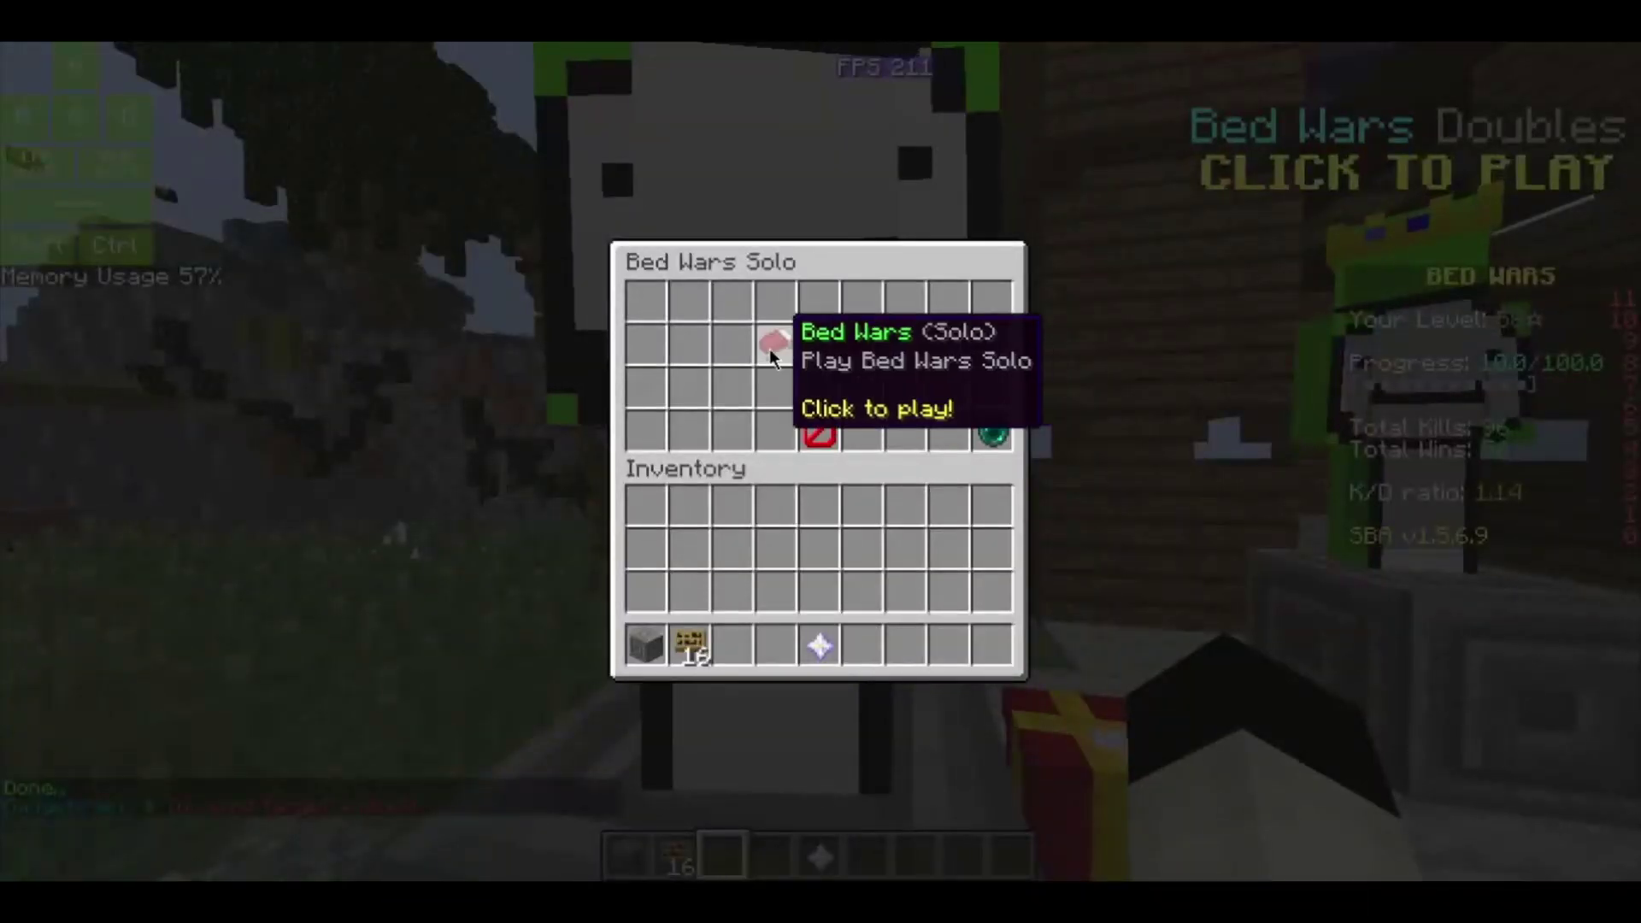
pyautogui.click(794, 335)
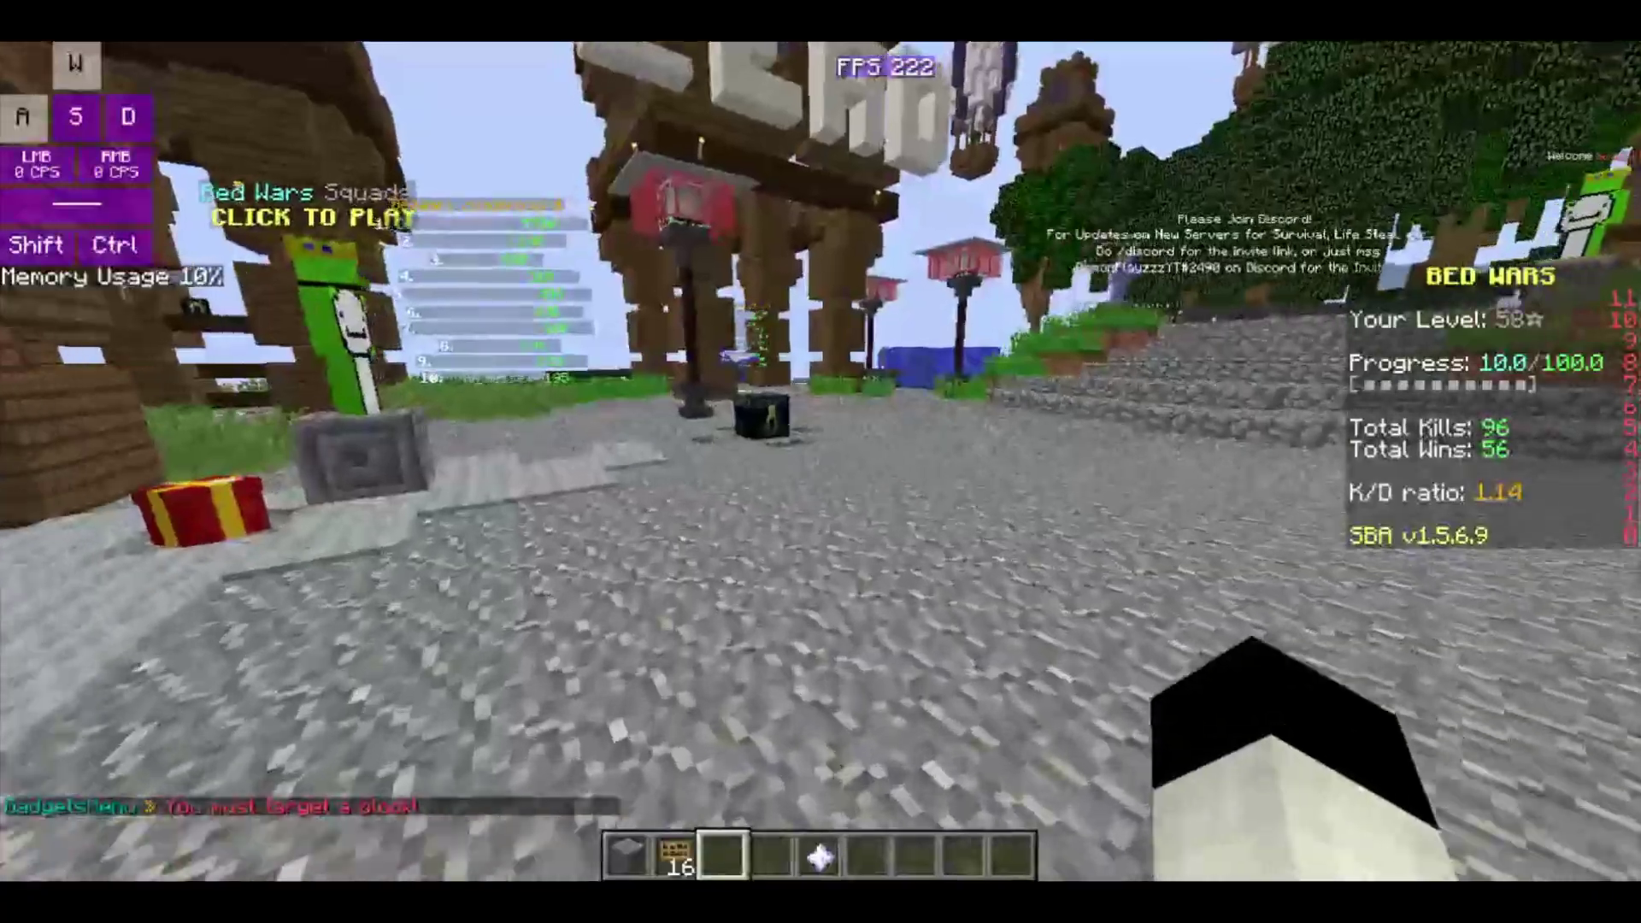
# Walk back up the cobblestone steps to the Welcome NPC on the pedestal marked 40
pyautogui.press('w')
pyautogui.press('space')
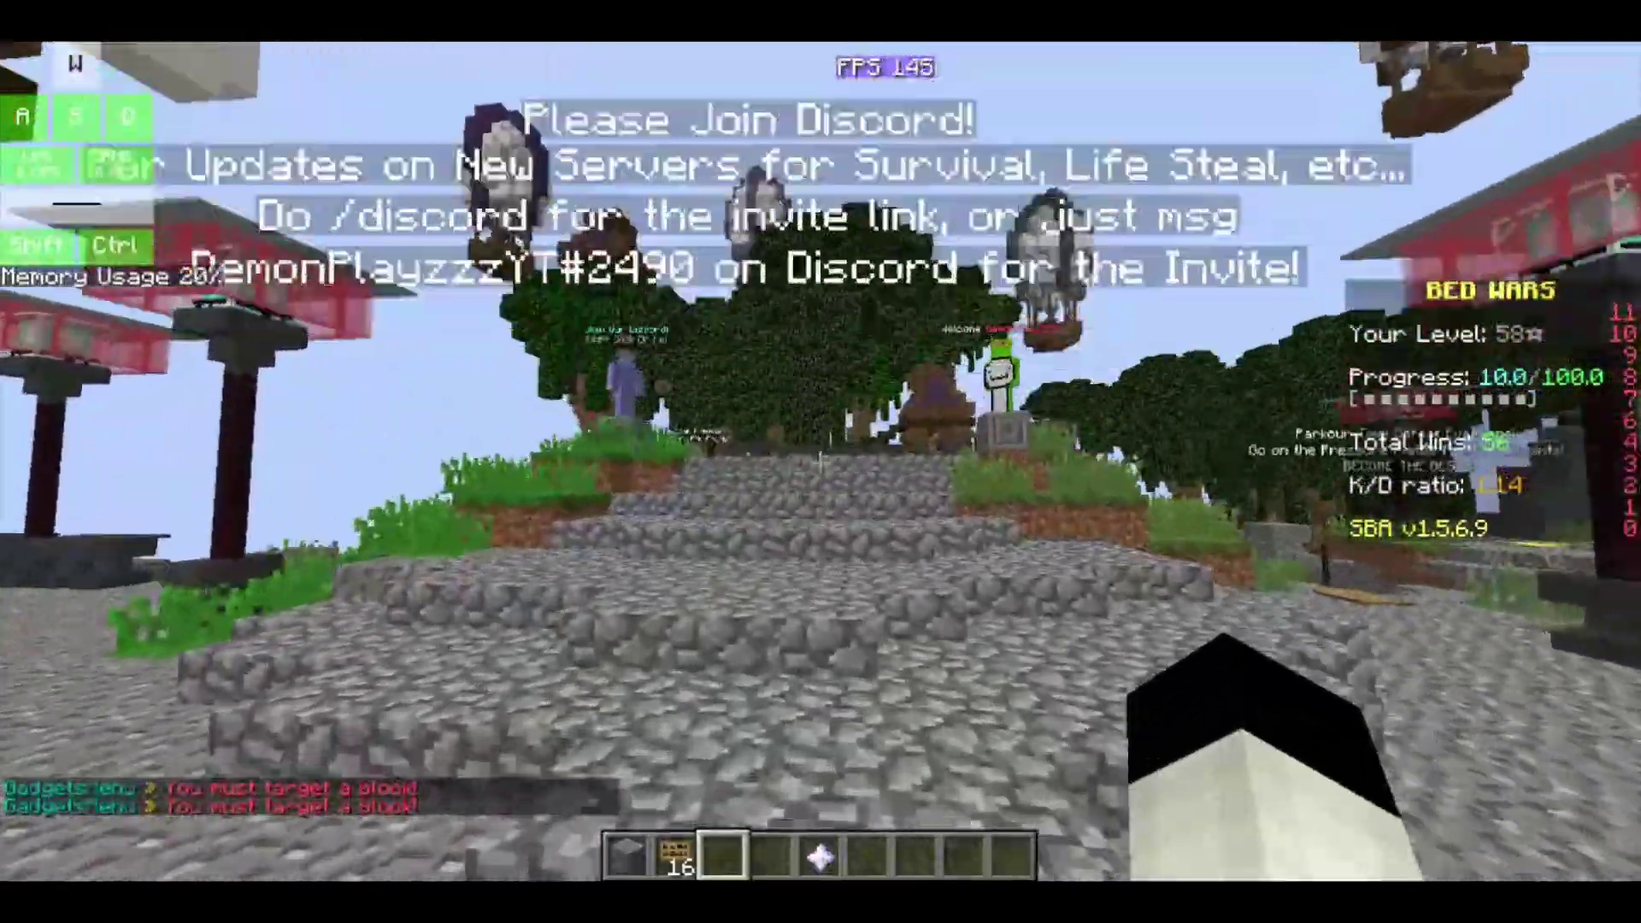
pyautogui.press('a')
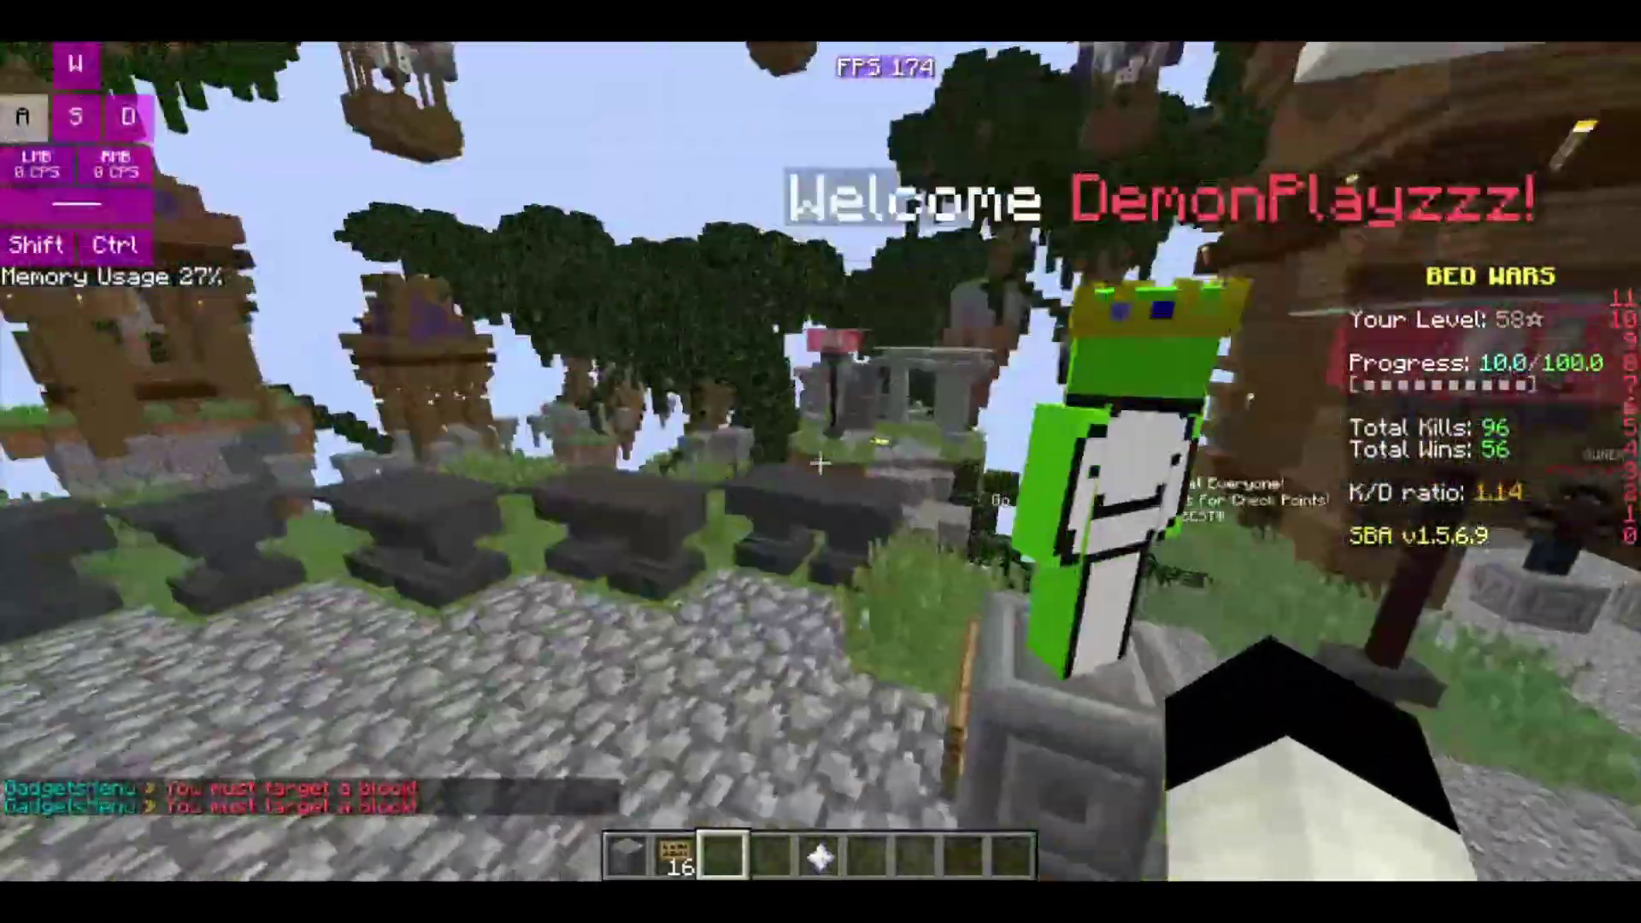
pyautogui.press('w')
pyautogui.press('ctrl')
pyautogui.press('w')
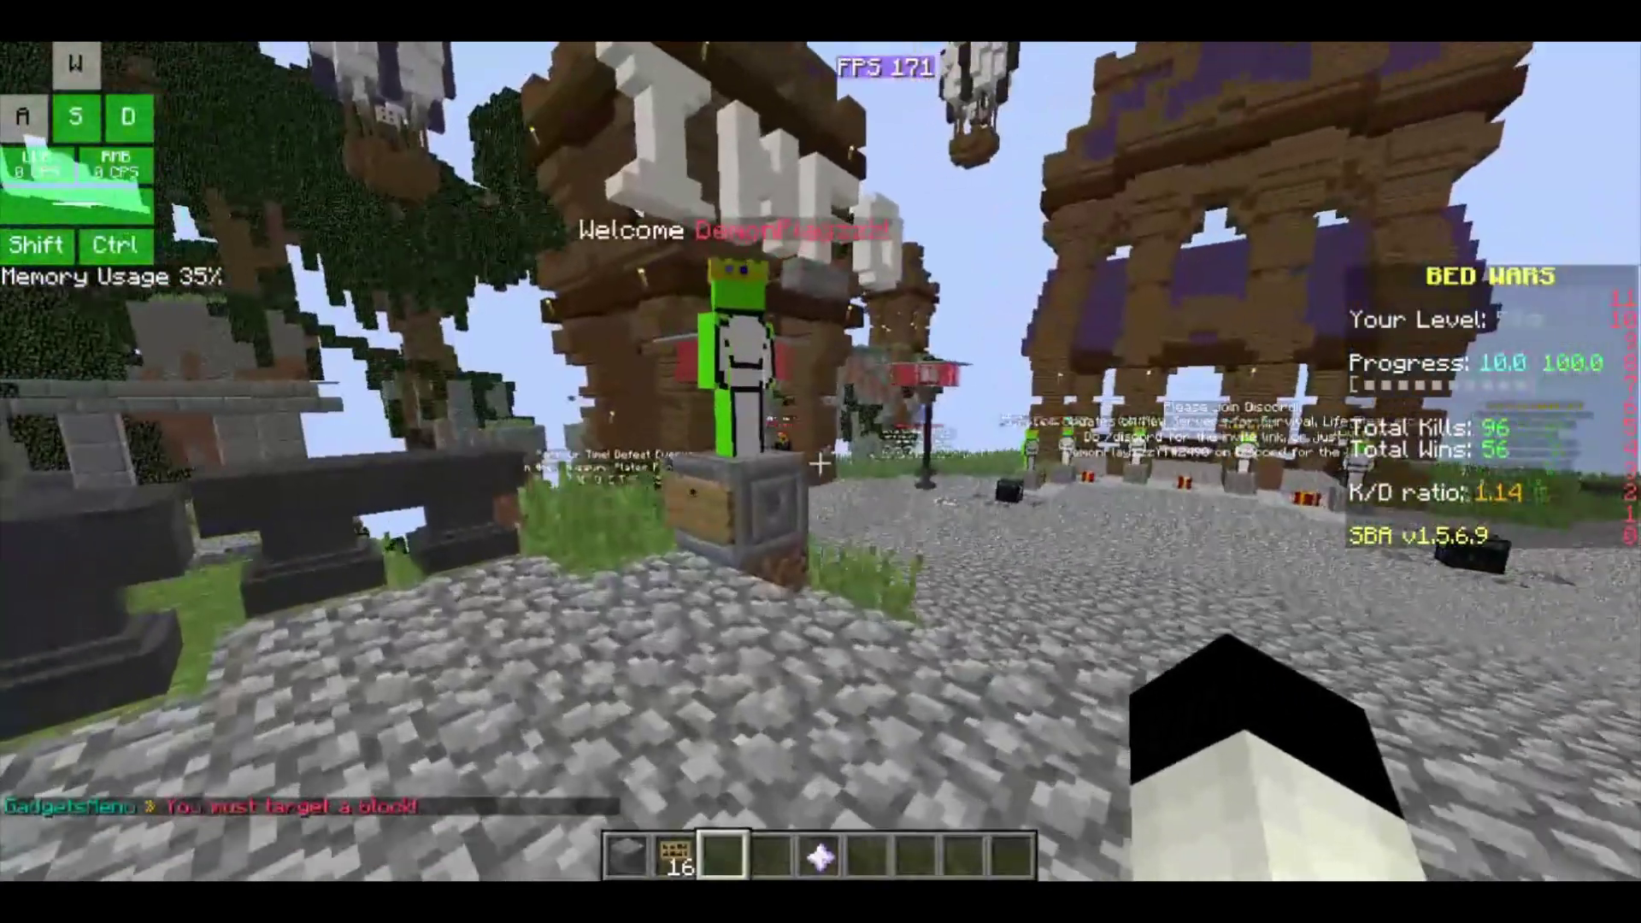
# Give NPC 40 a greeting message action by running /znpcs action add 40 CONSOLE msg %player_name% Hello!
pyautogui.write('a/')
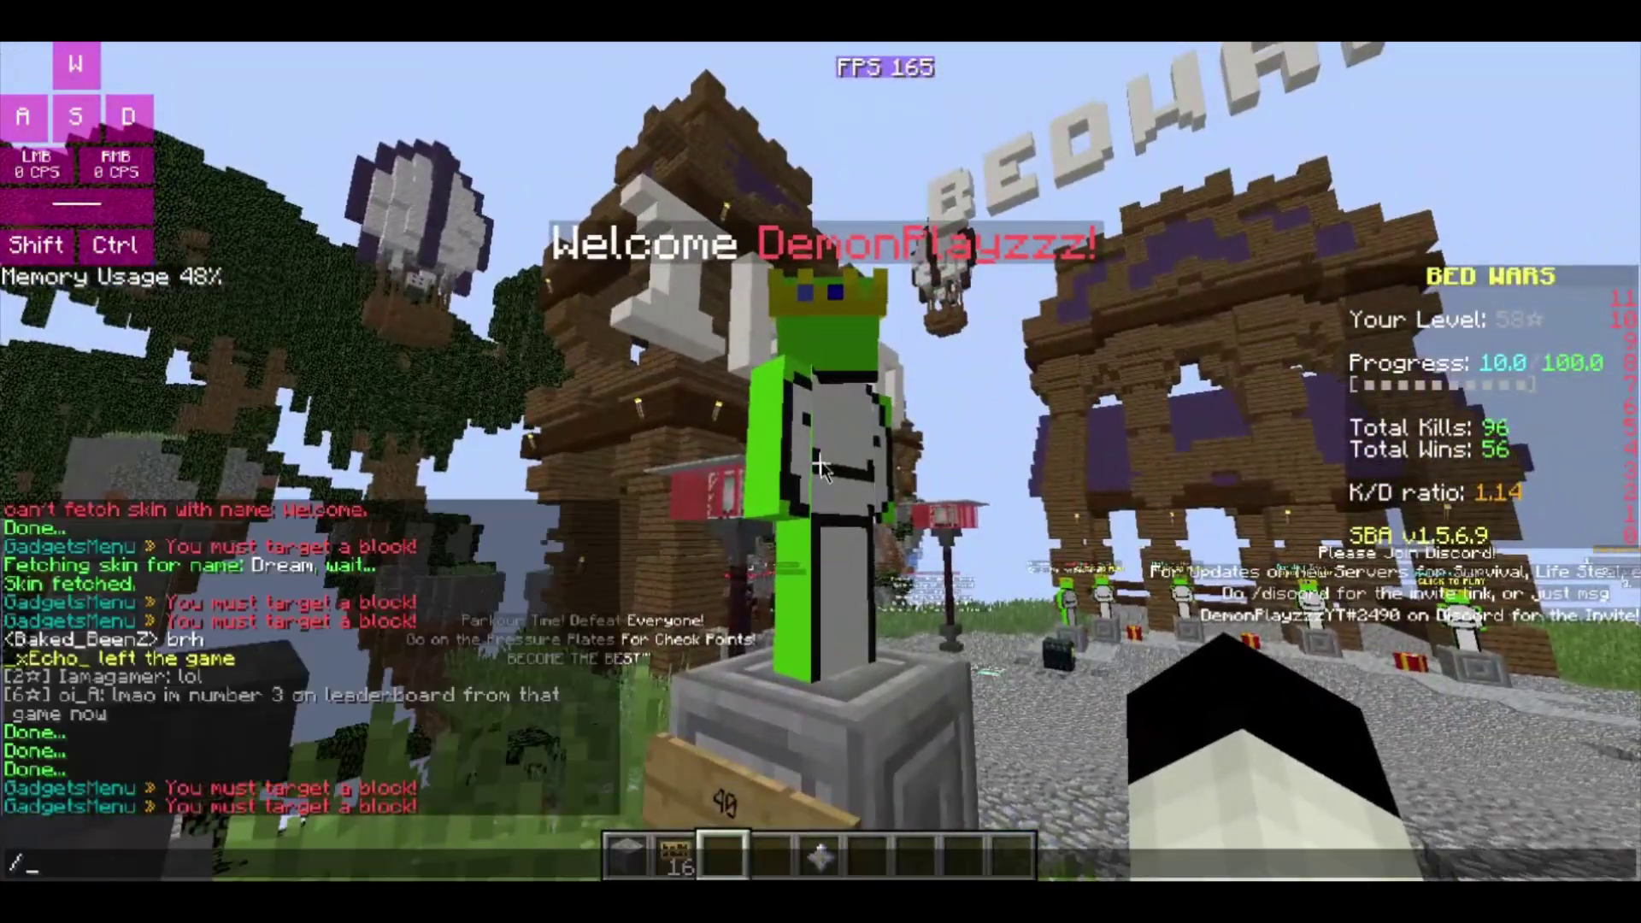
pyautogui.write('znpcs ac')
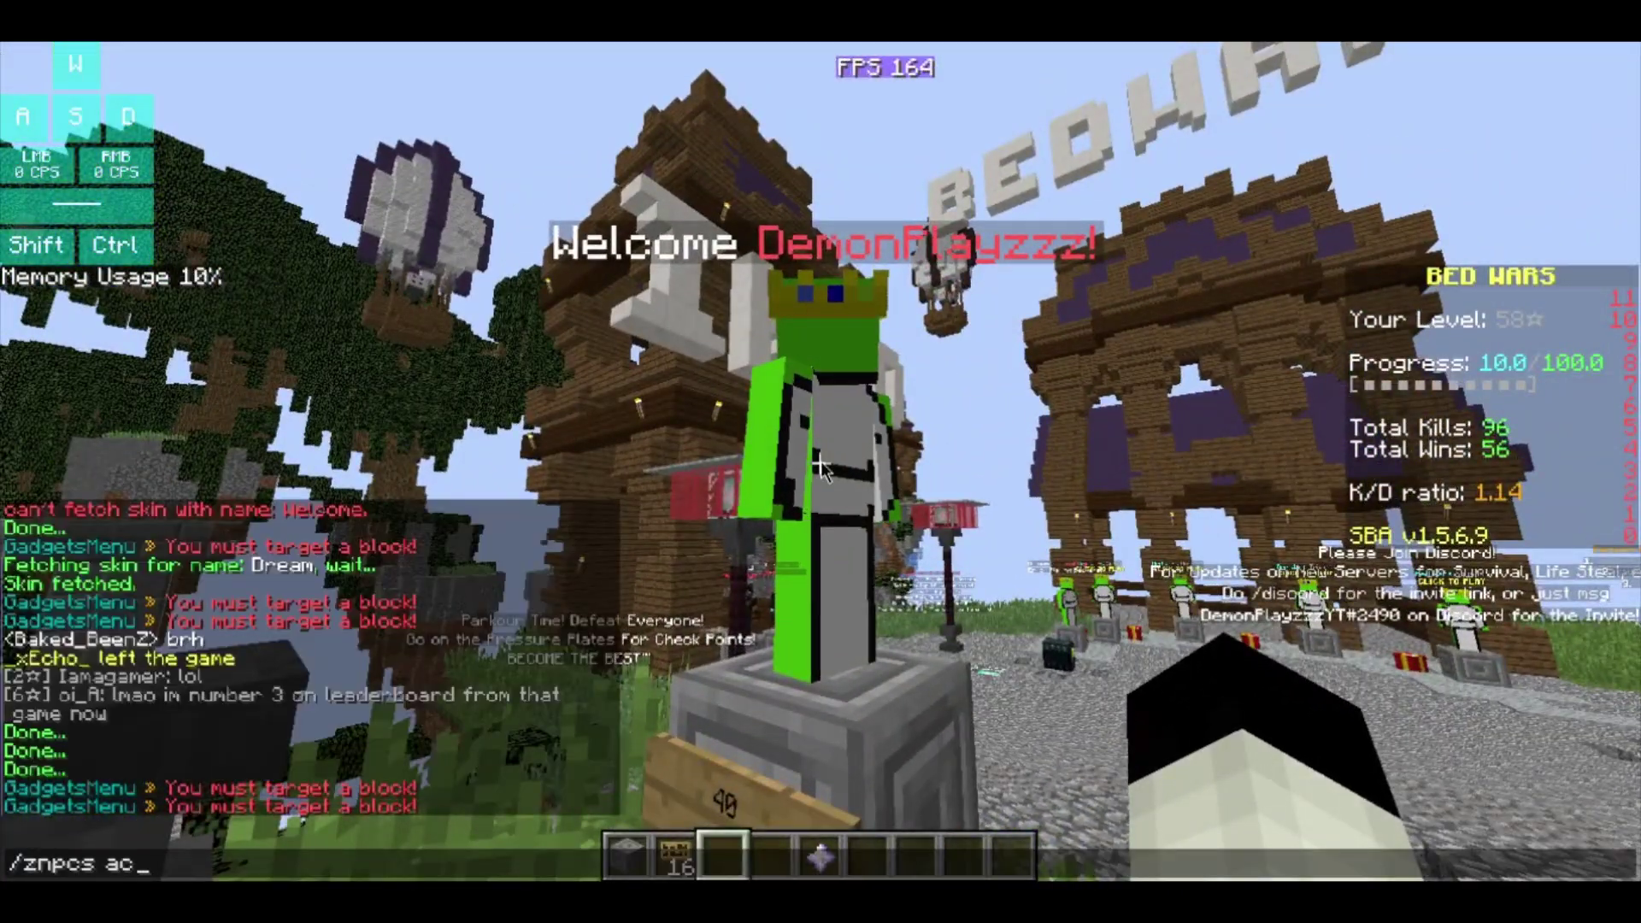
pyautogui.write('tion add 40 CMD')
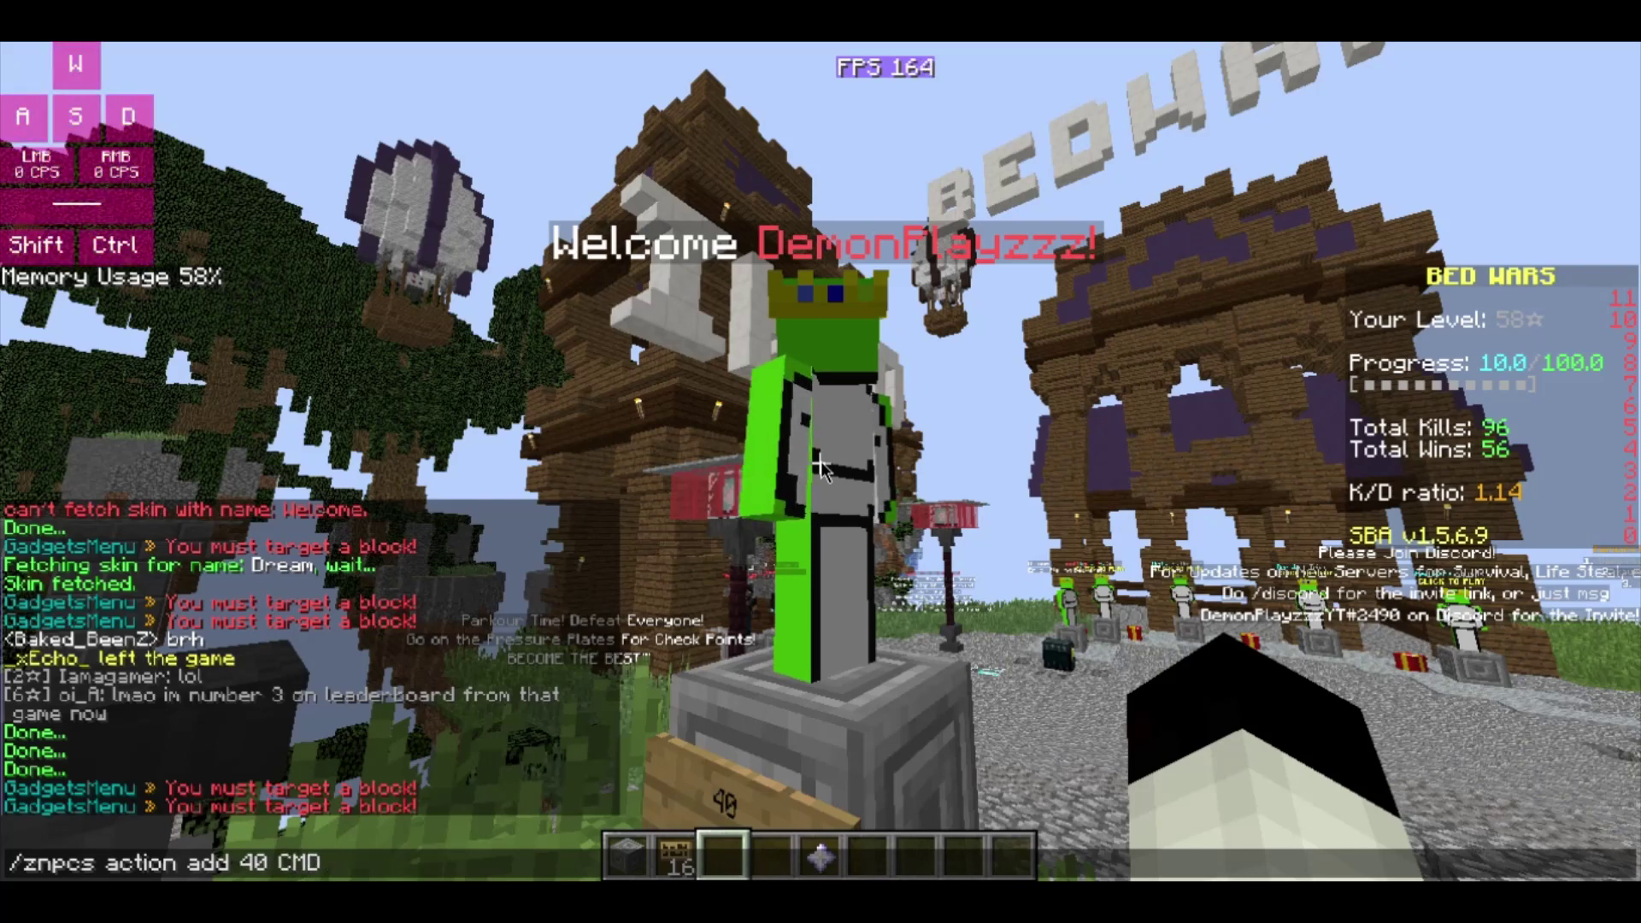
pyautogui.press('BackSpace')
pyautogui.press('BackSpace')
pyautogui.write('ONSOLE')
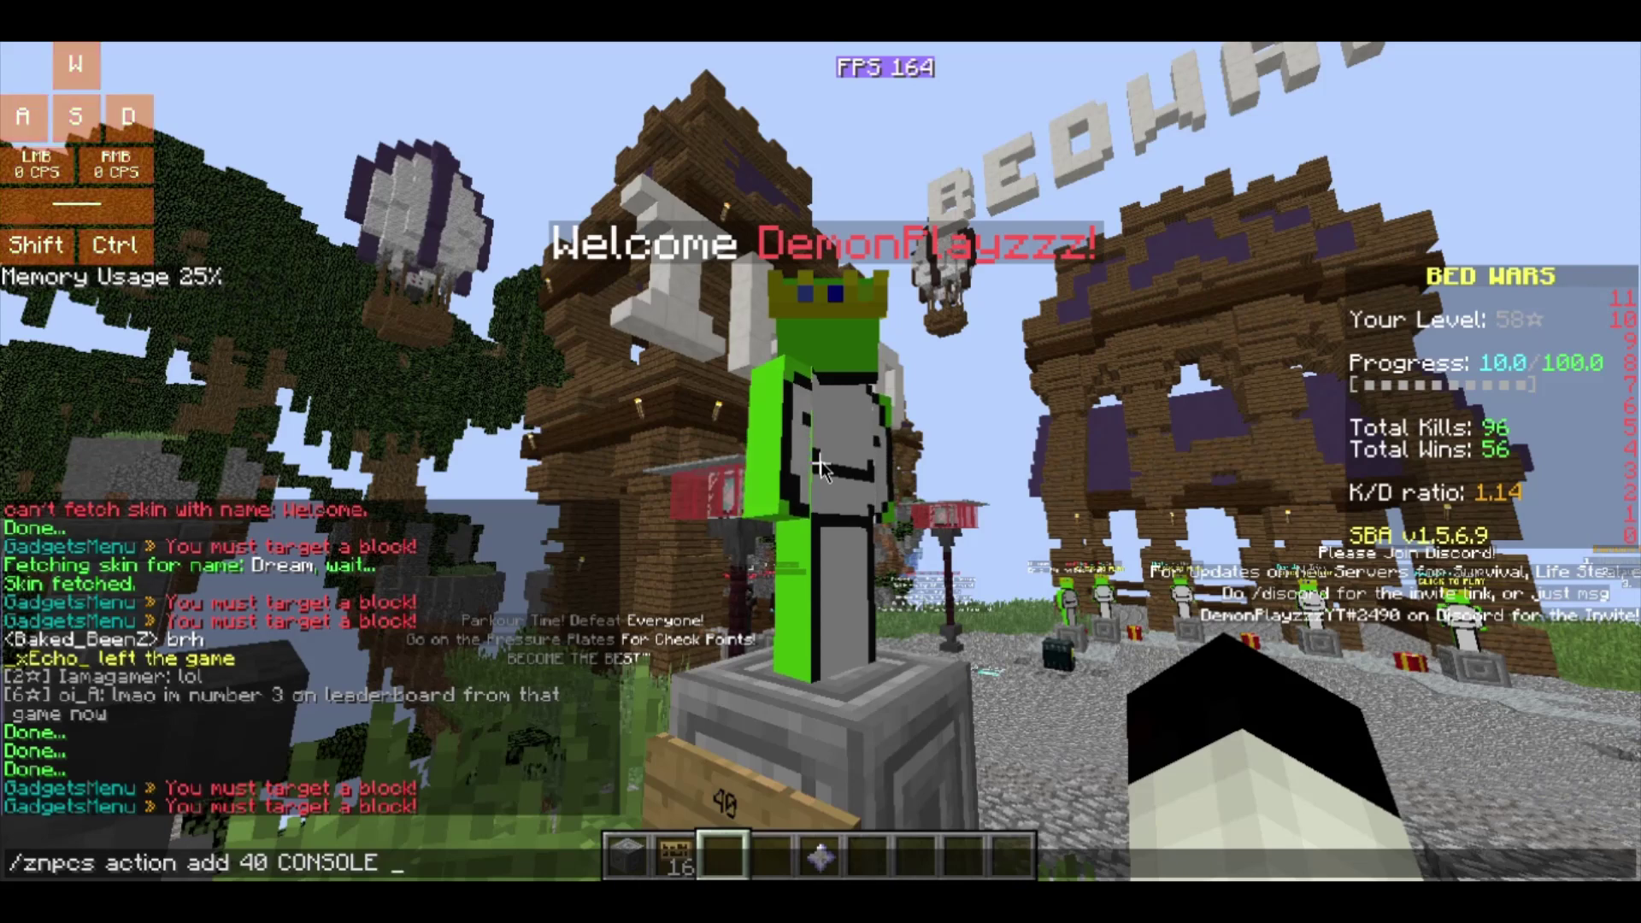
pyautogui.write(' msg')
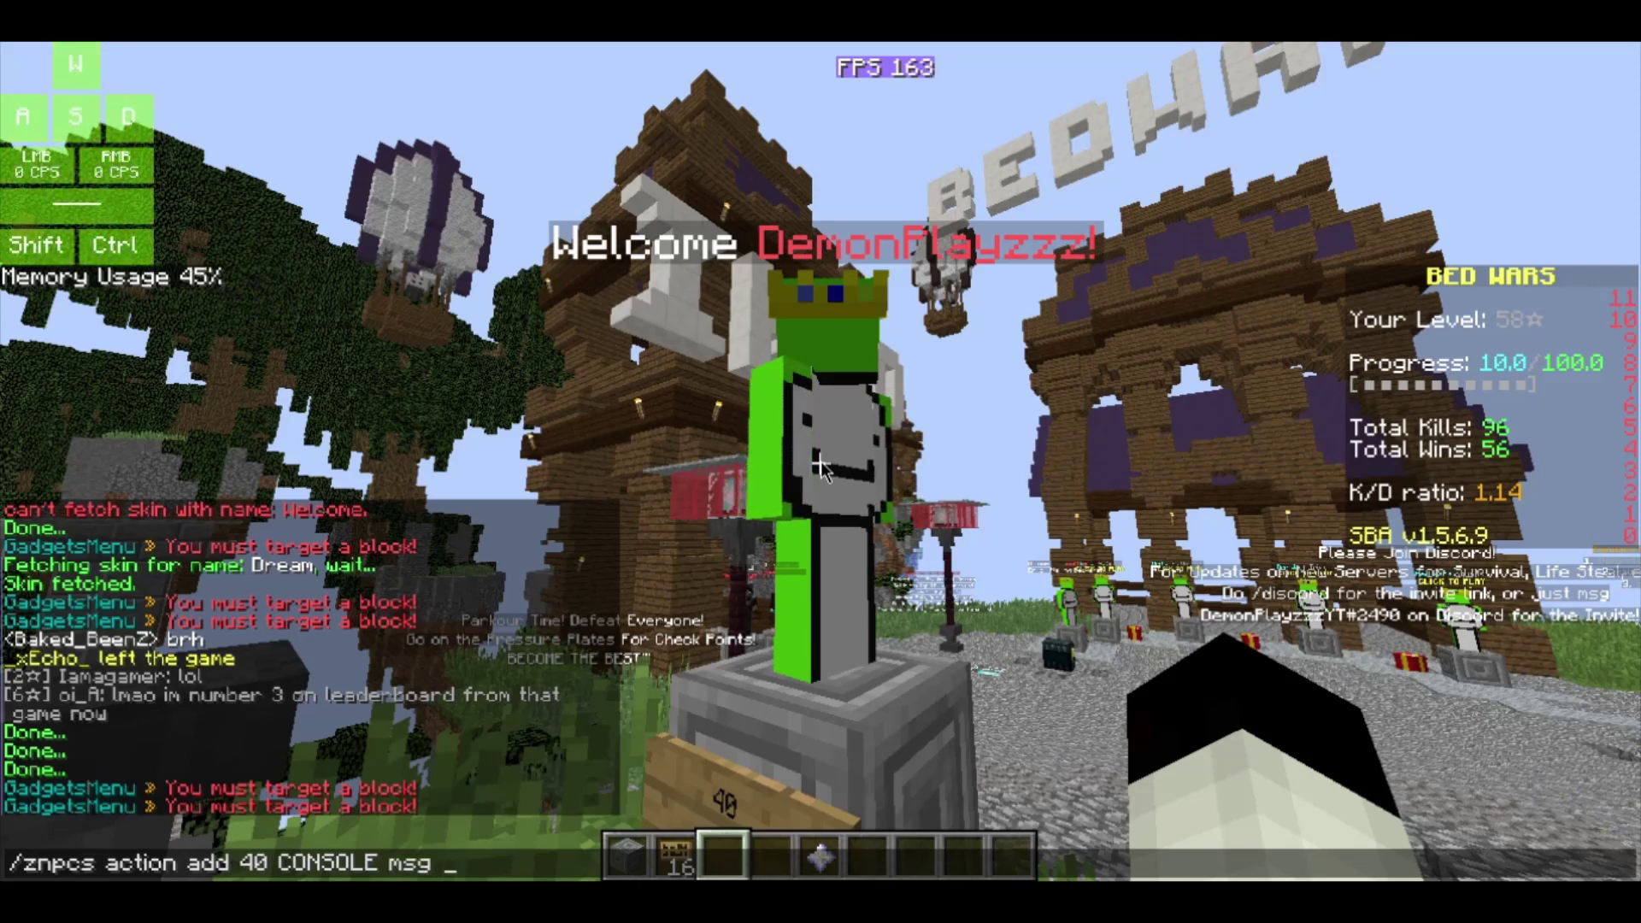
pyautogui.write(' %player_name% Hello!')
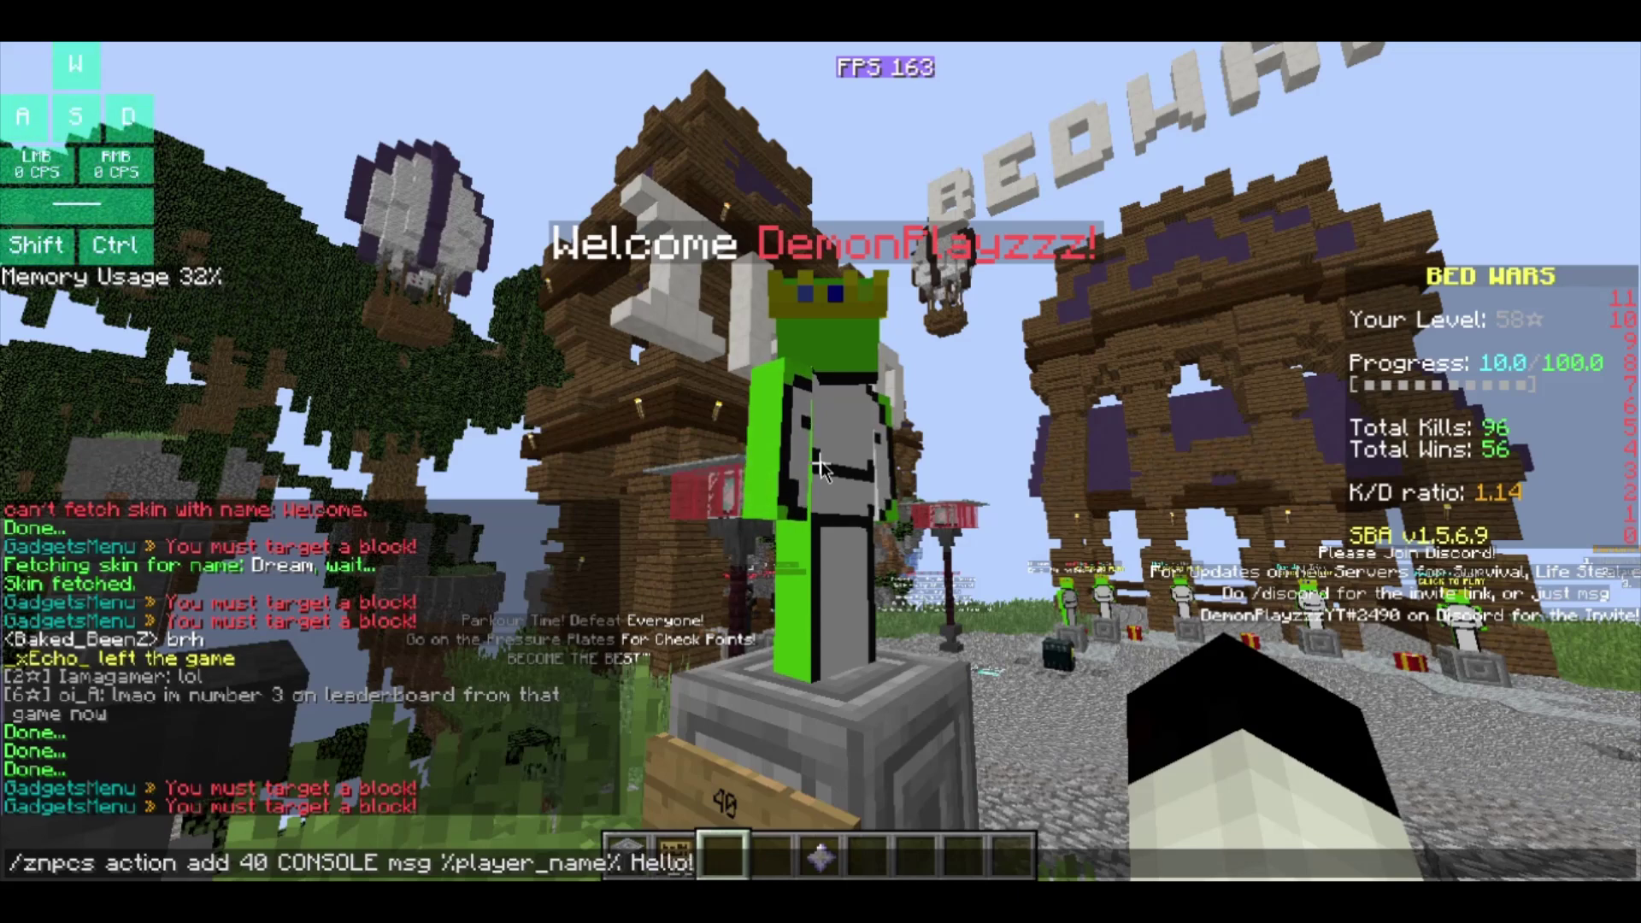
pyautogui.press('Return')
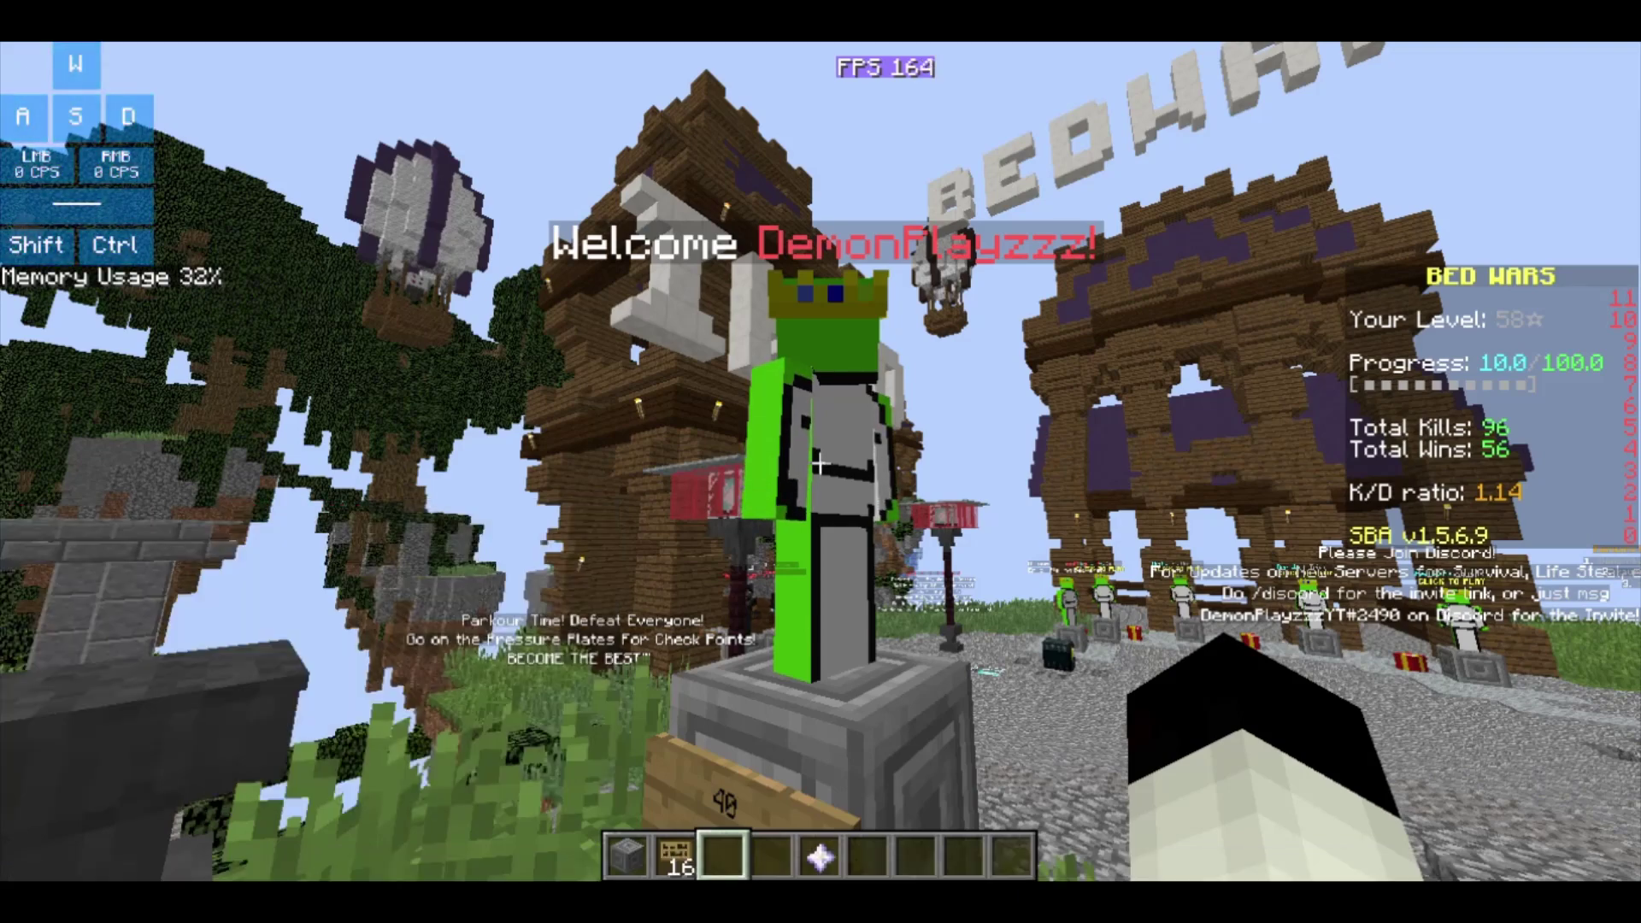
# Interact with NPC 40 to test its message action and check the chat for the reply
pyautogui.press('t')
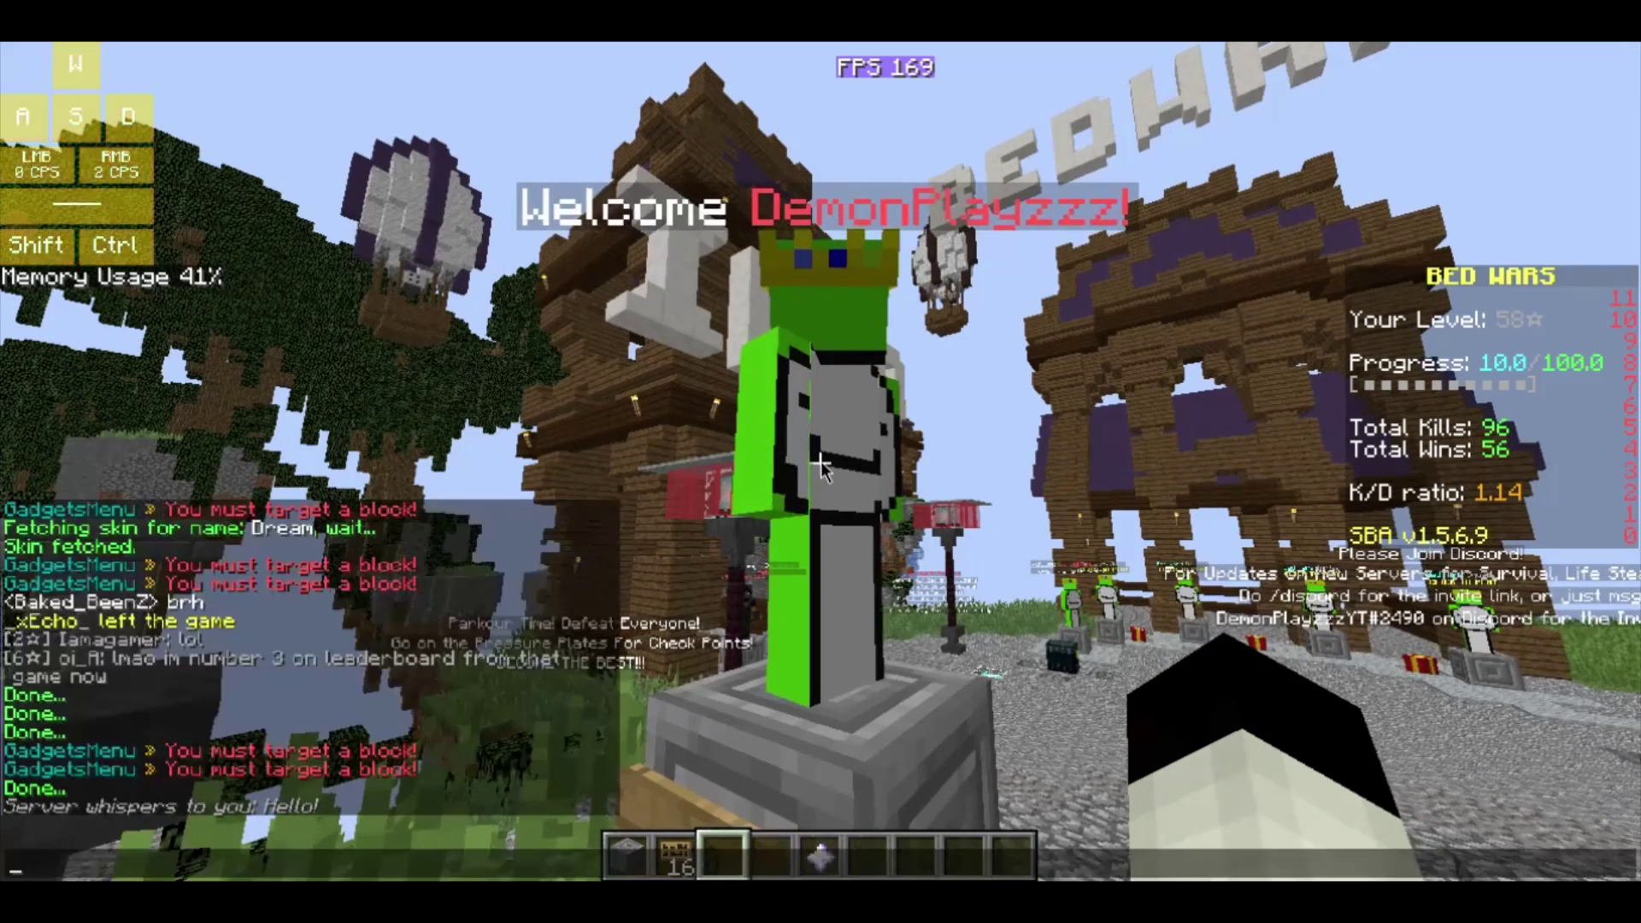
pyautogui.press('Escape')
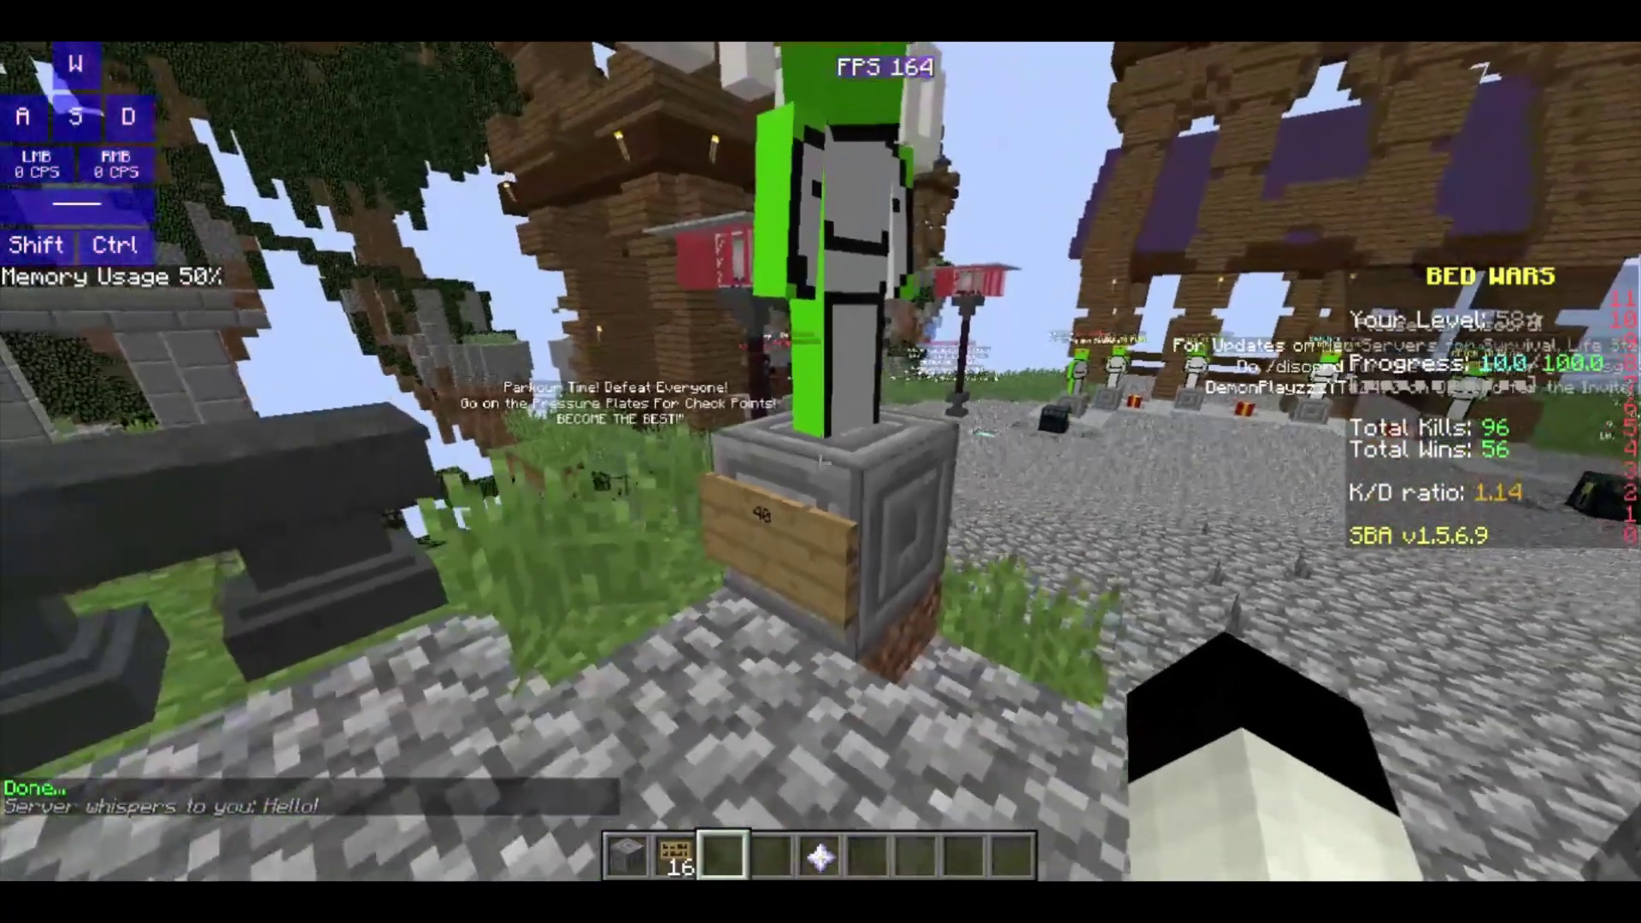
pyautogui.press('w')
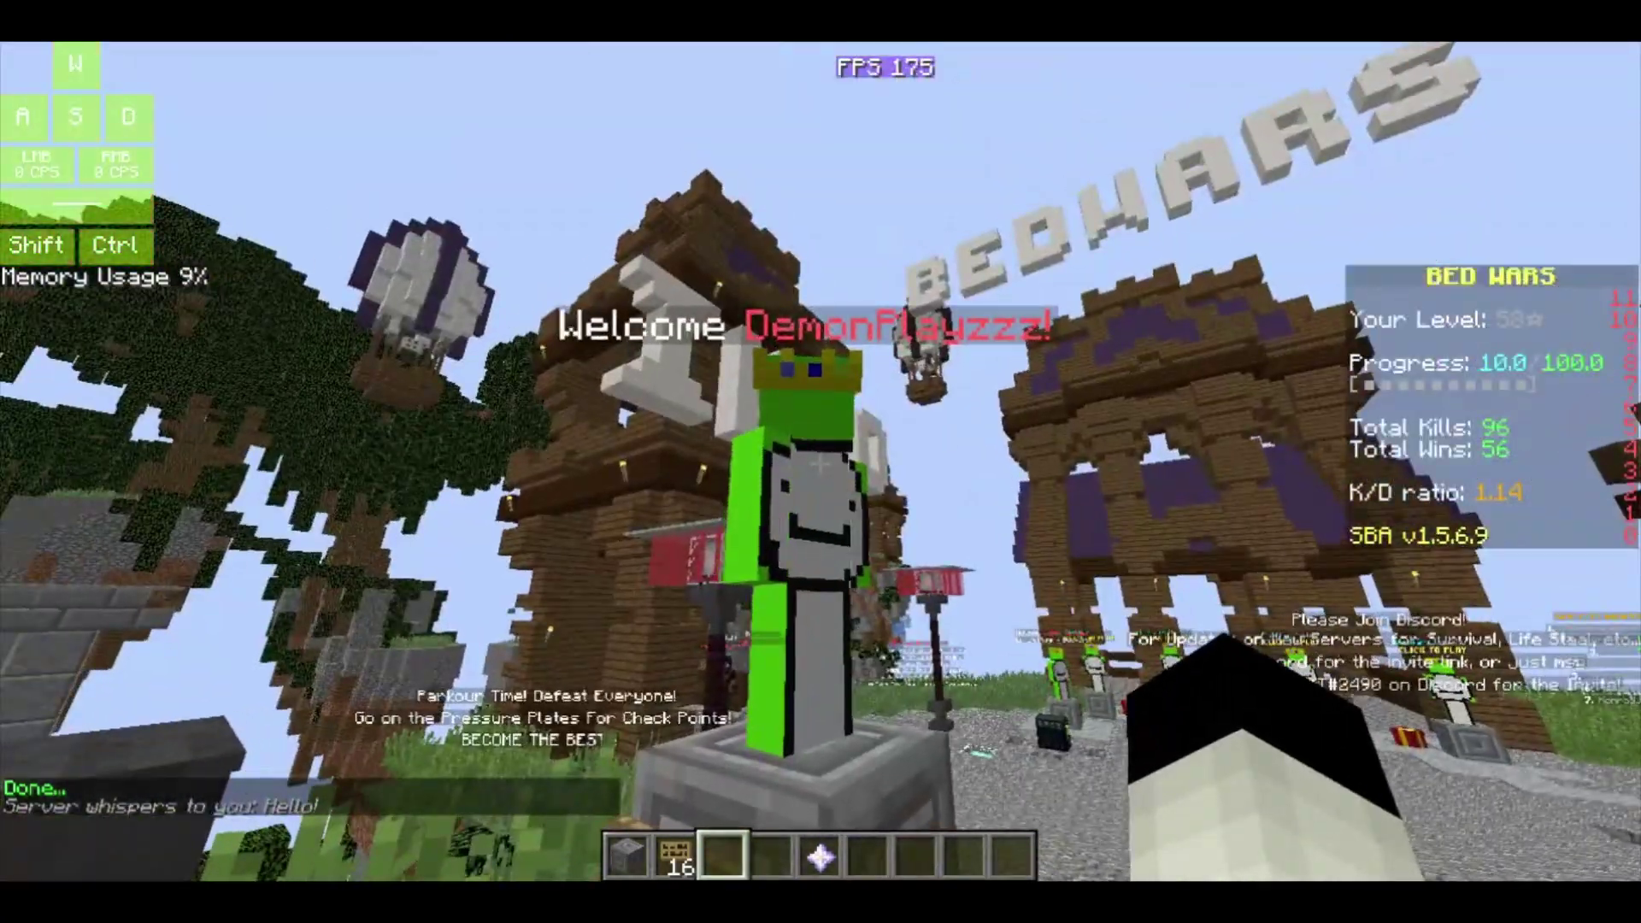
pyautogui.press('t')
pyautogui.press('Escape')
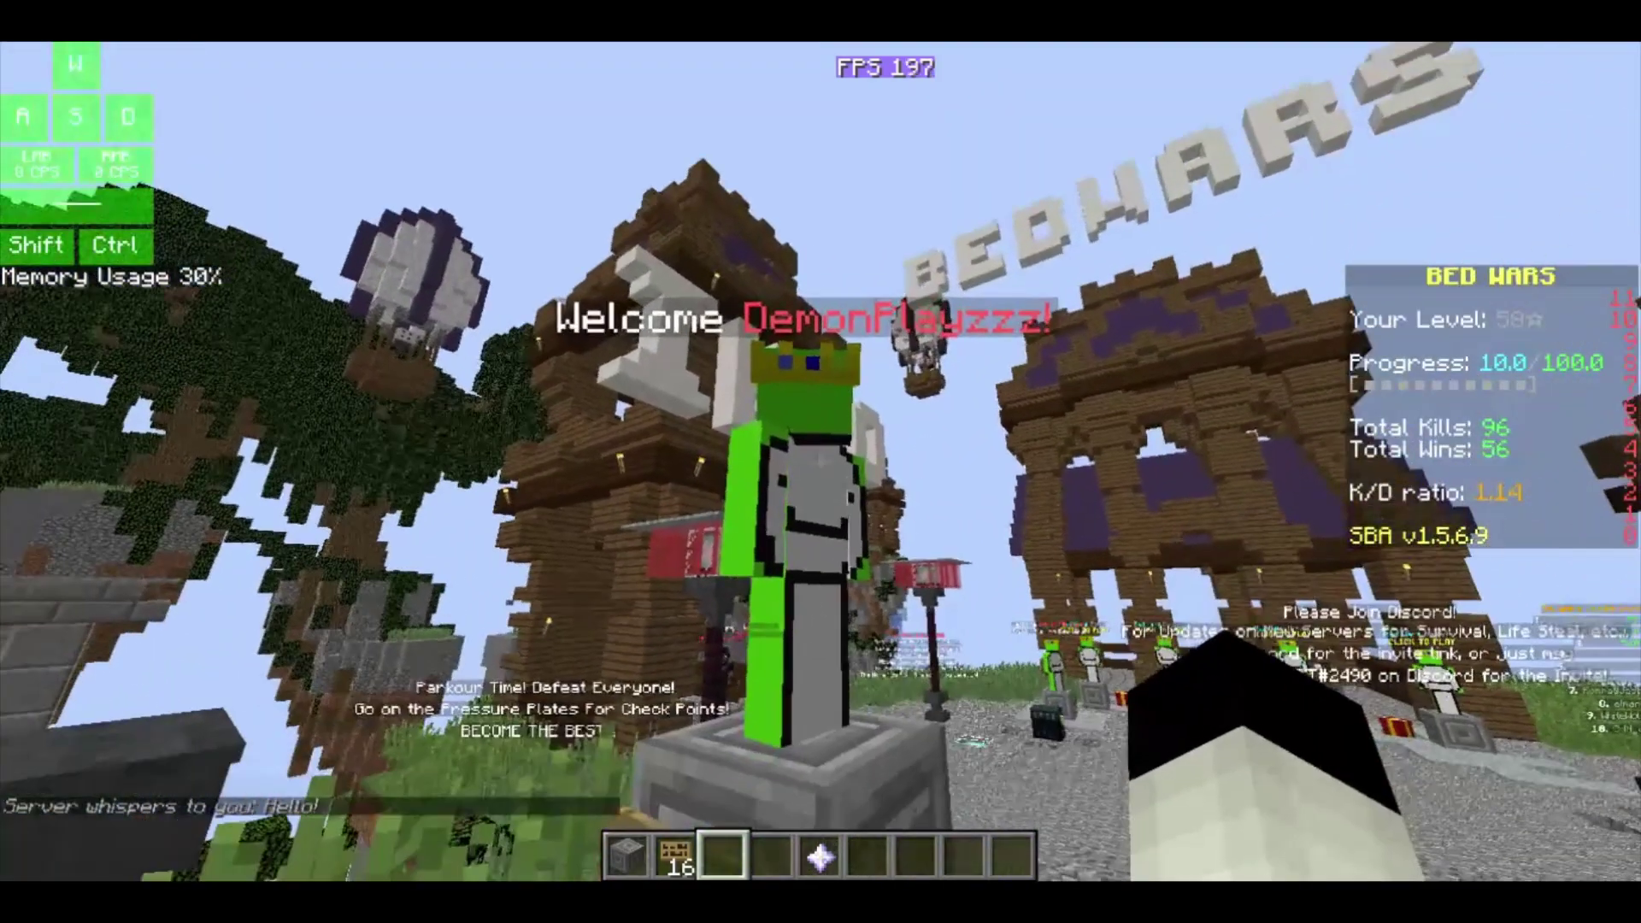
pyautogui.press('t')
pyautogui.press('Escape')
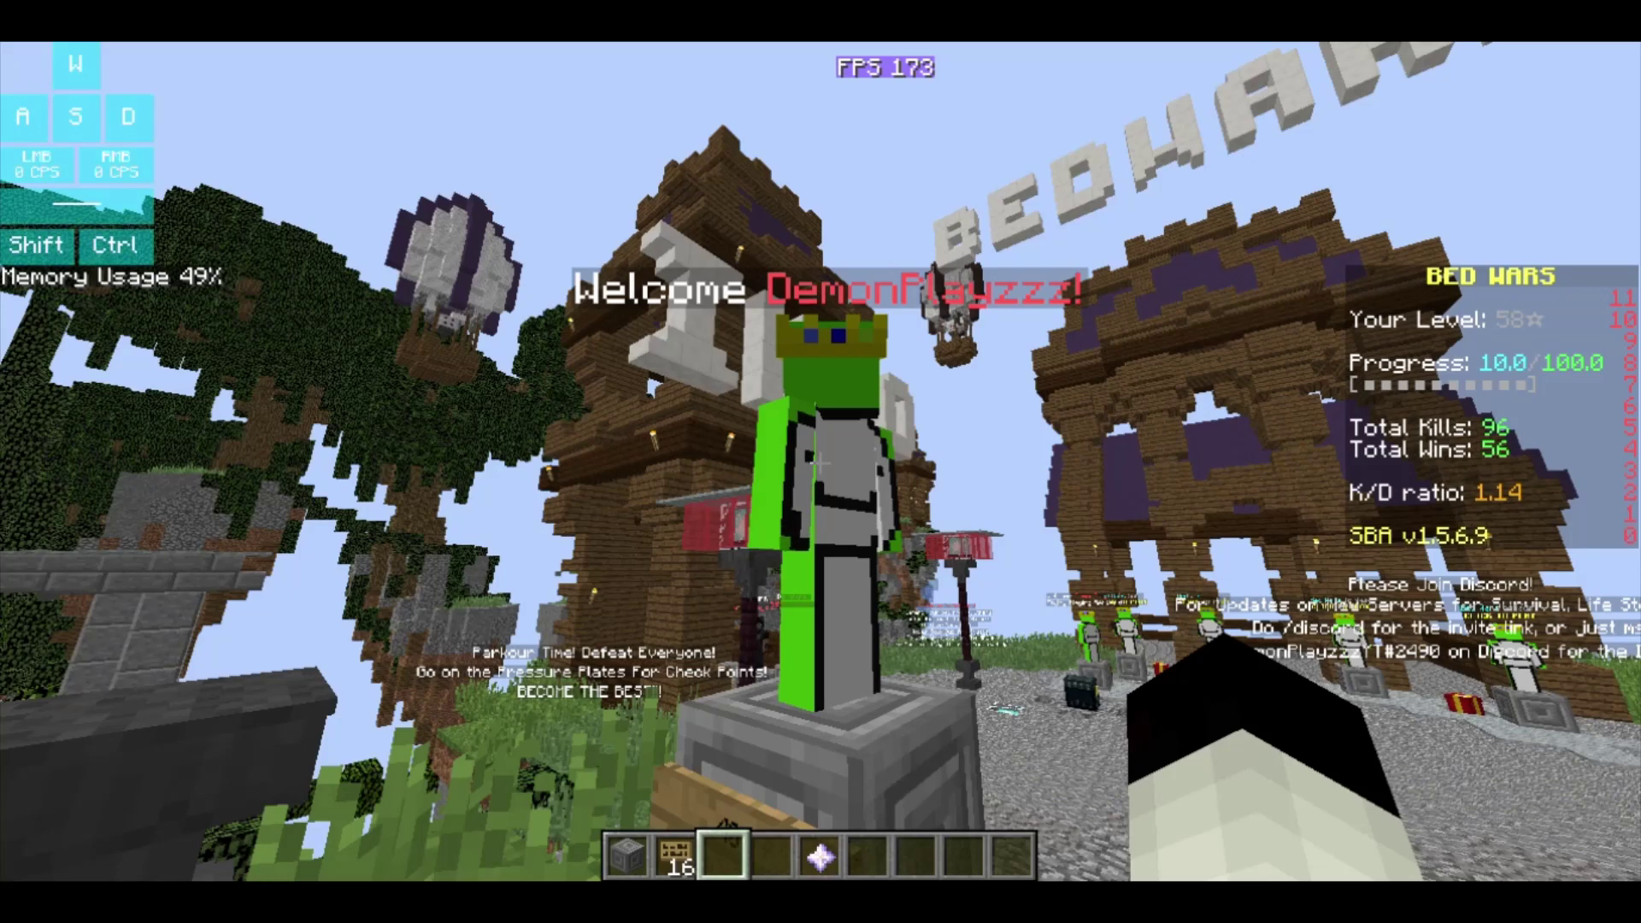
# Download the Player placeholder expansion with /papi ecloud download Player and enable it with /papi reload
pyautogui.press('/')
pyautogui.write('paop')
pyautogui.press('BackSpace')
pyautogui.write('pi e')
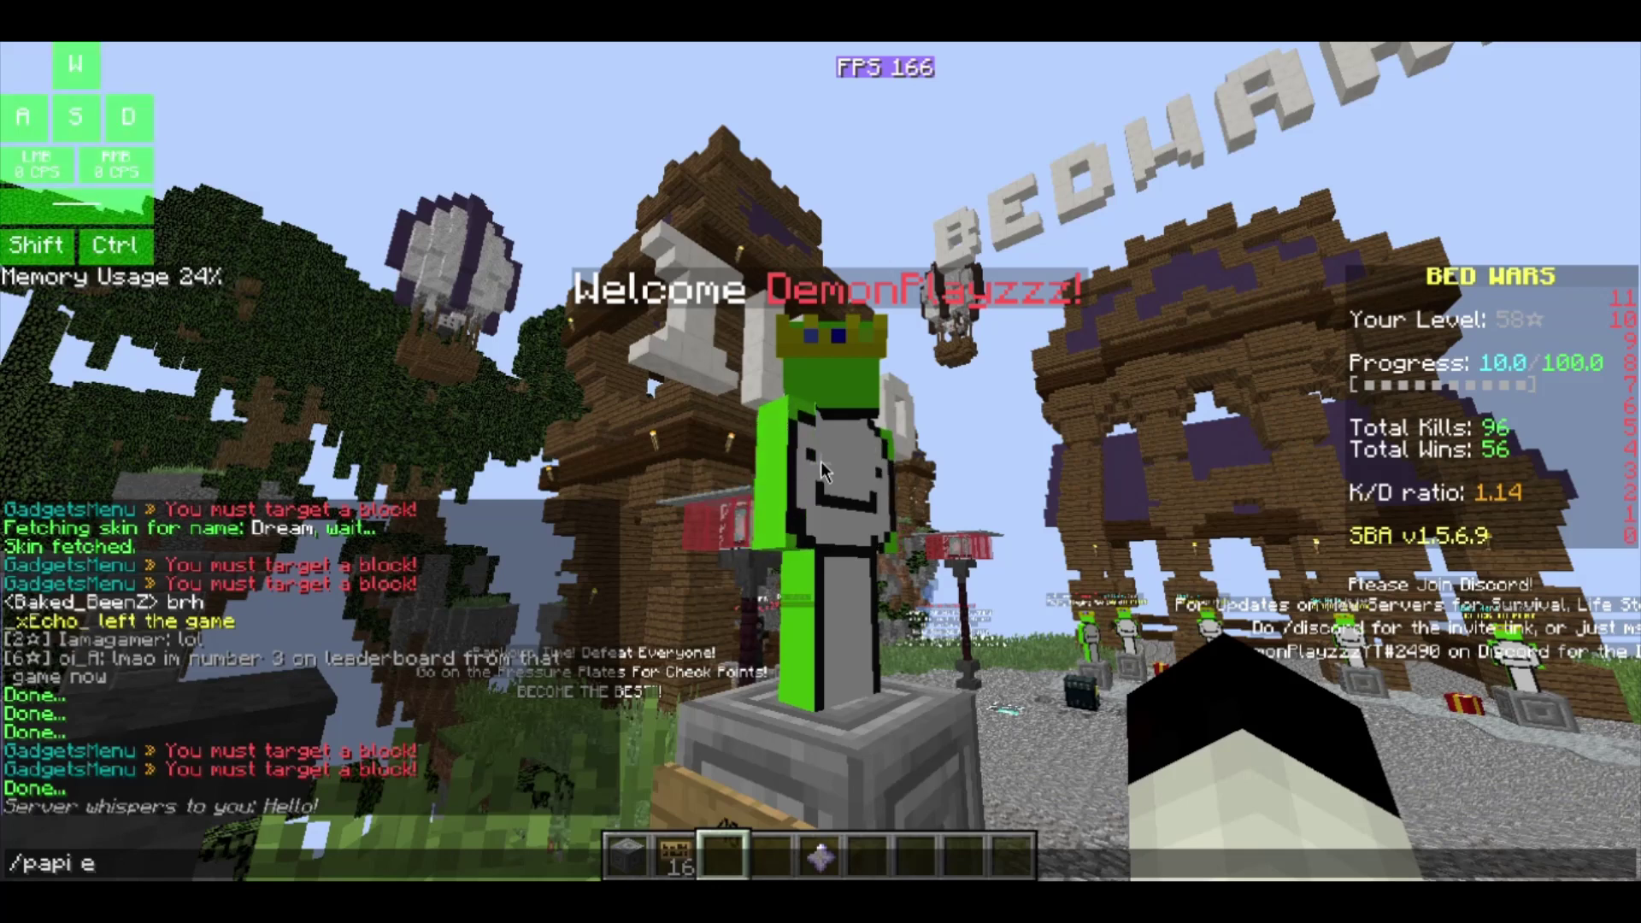
pyautogui.write('cloud dow')
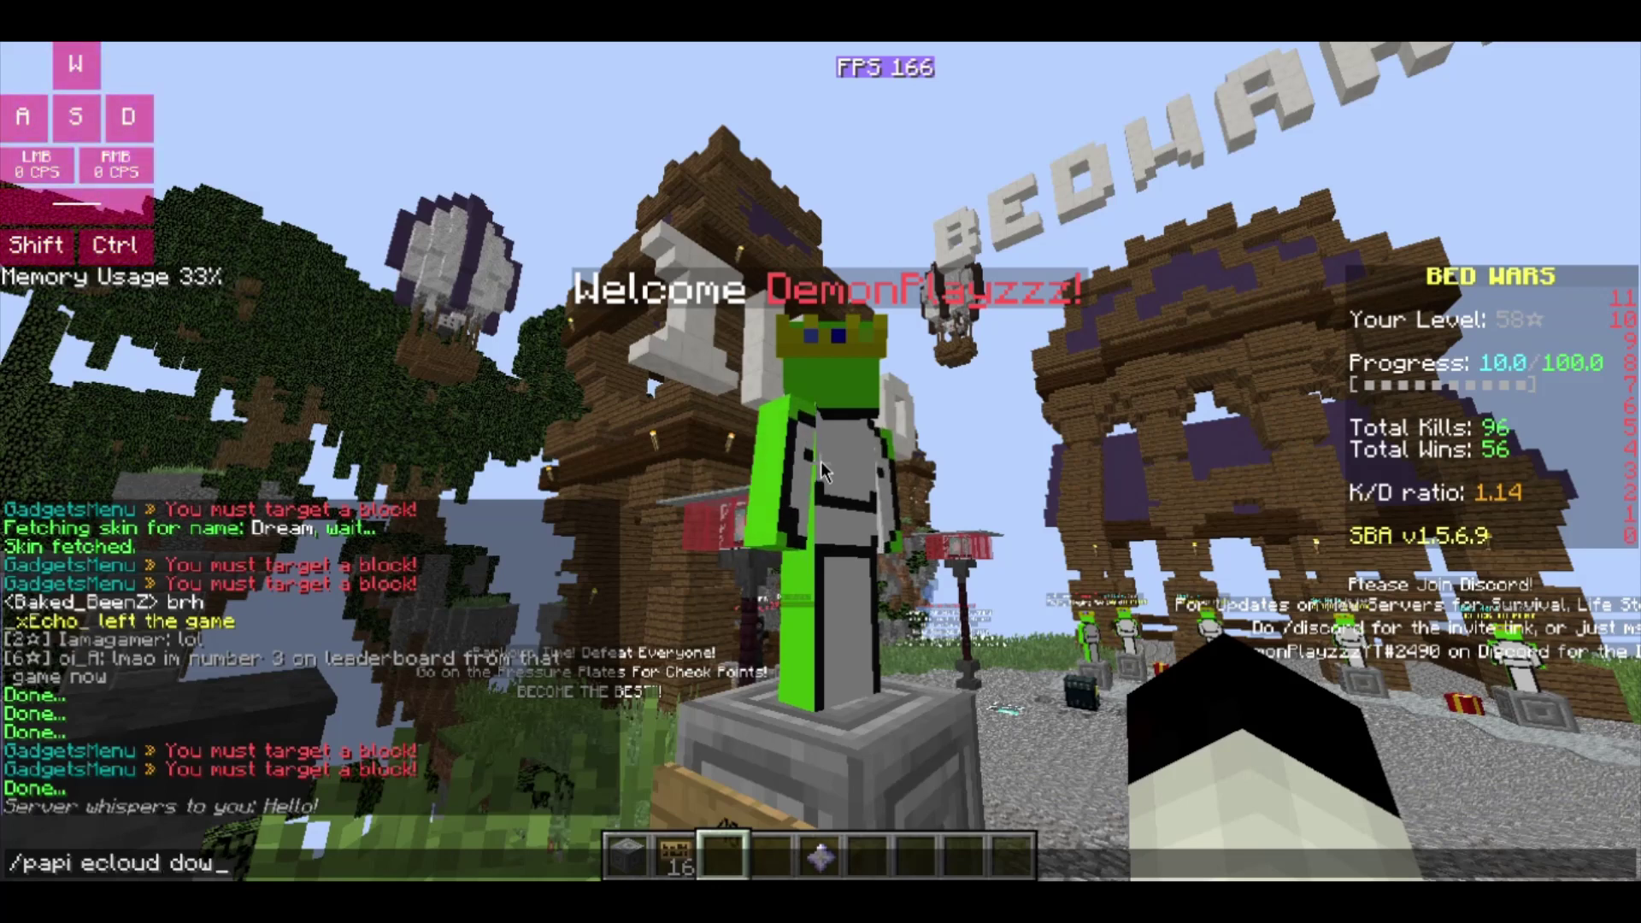
pyautogui.write('nload Player')
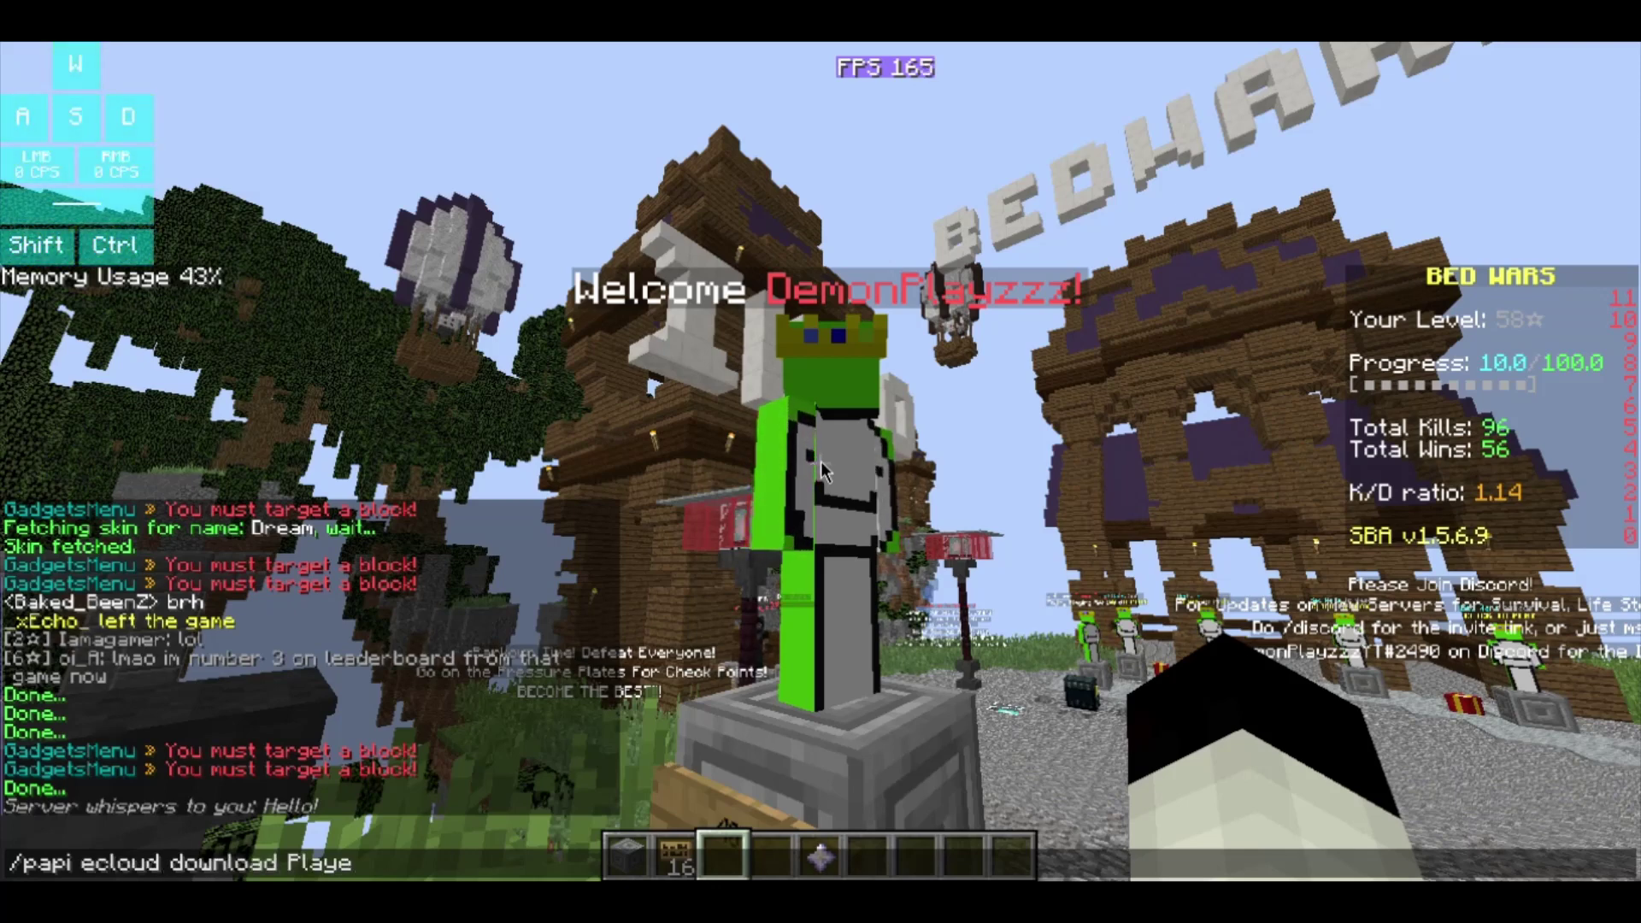
pyautogui.press('Return')
pyautogui.write('/papi reload')
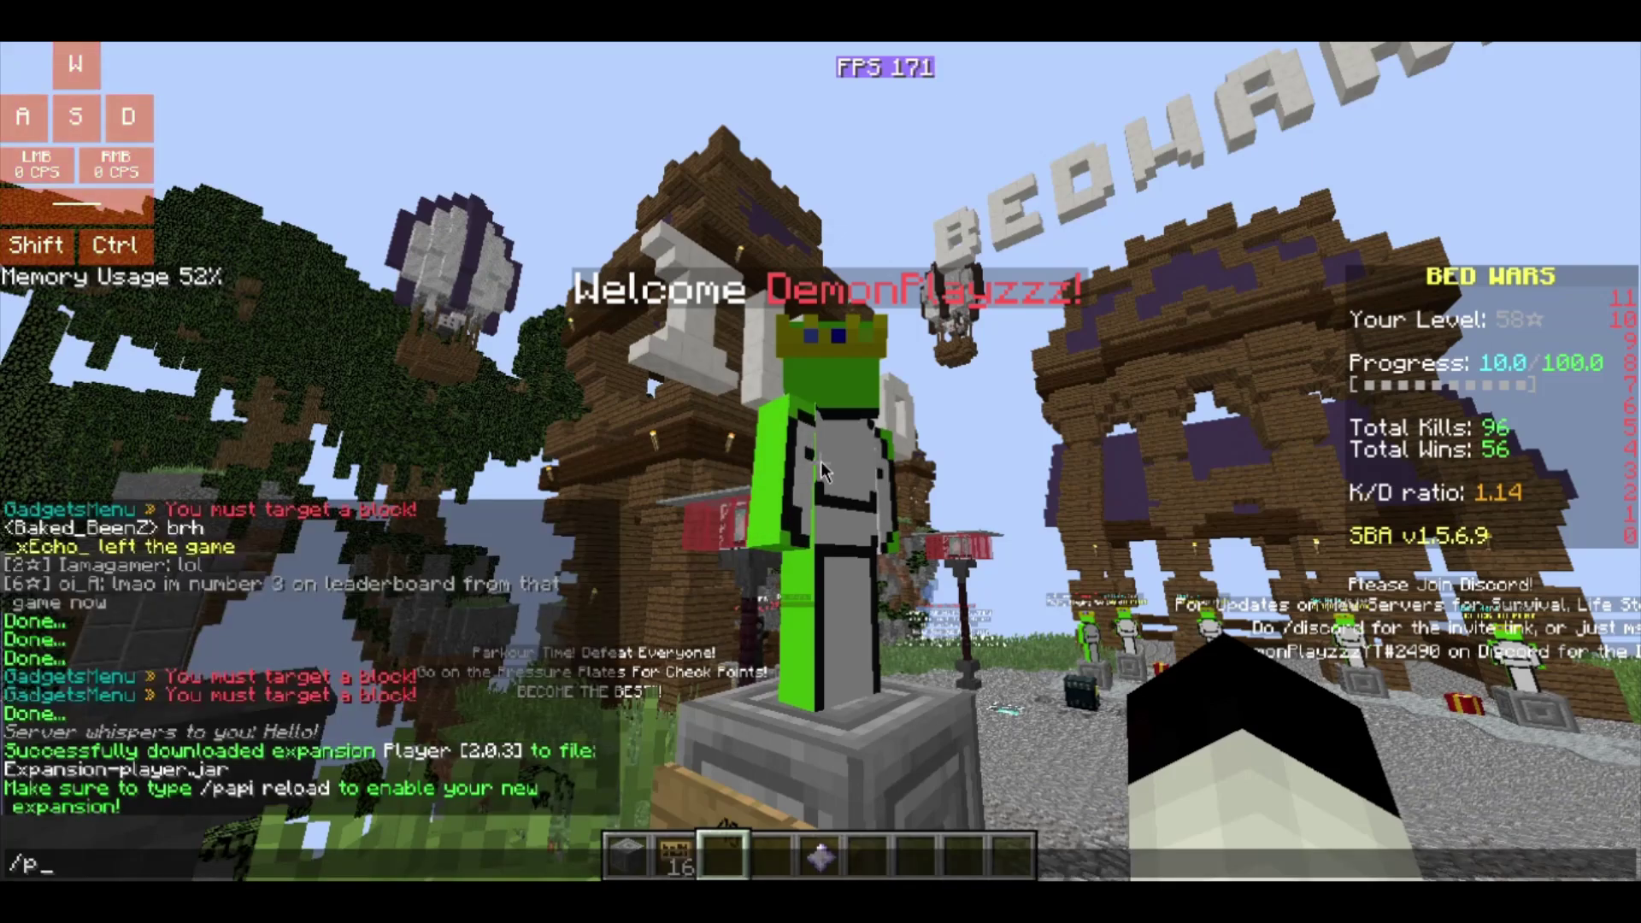
pyautogui.press('Return')
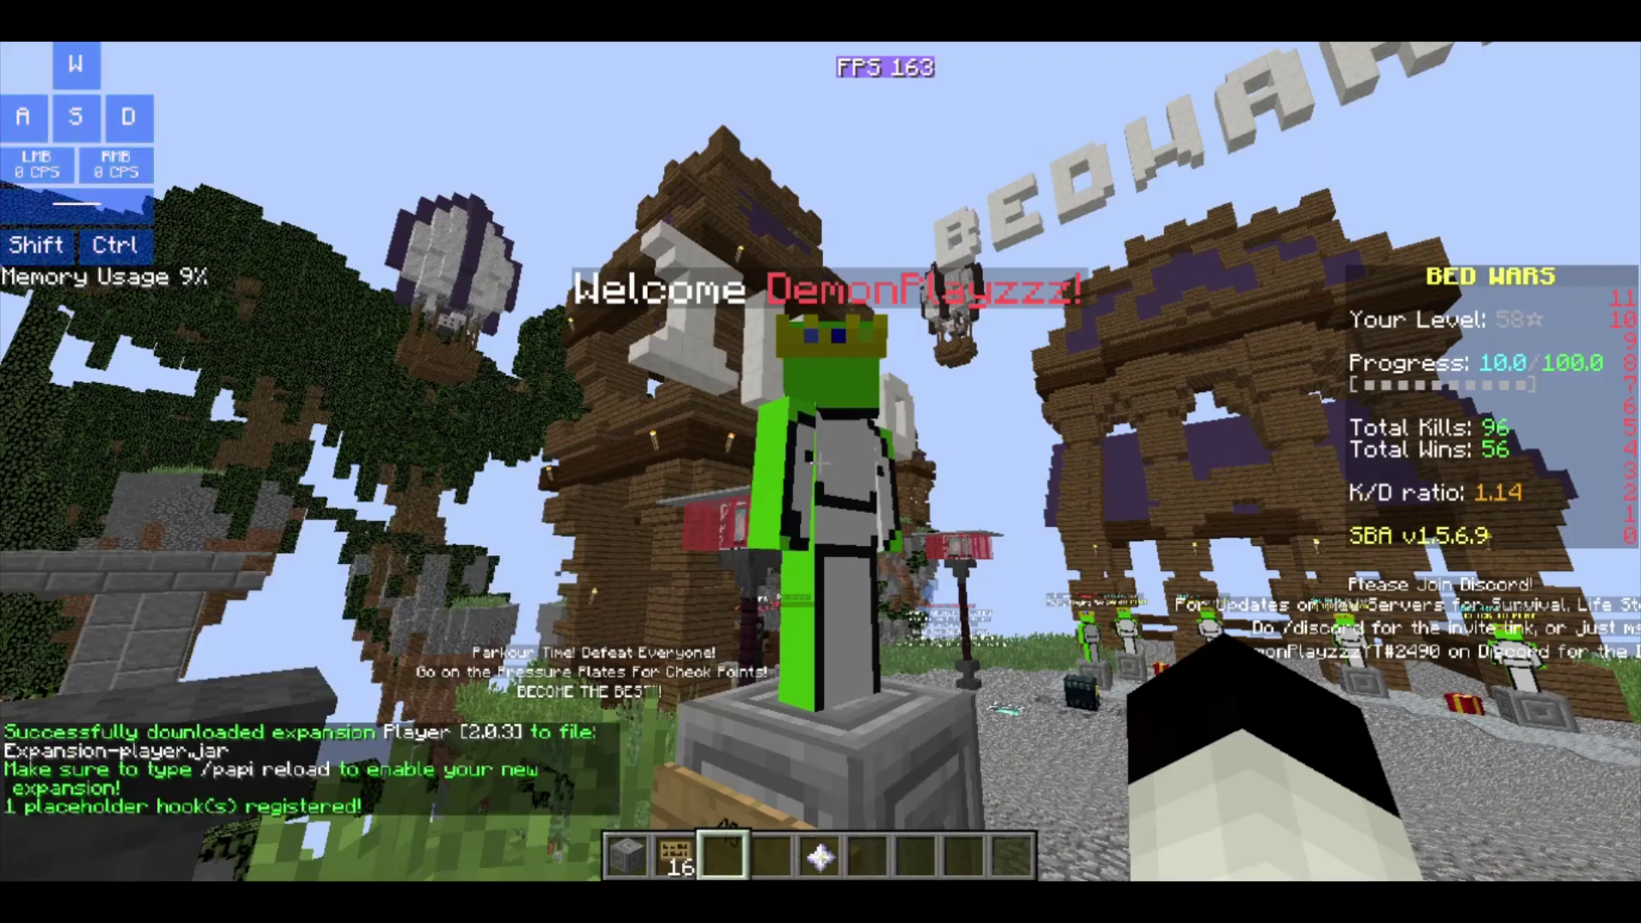
pyautogui.press('s')
pyautogui.press('s')
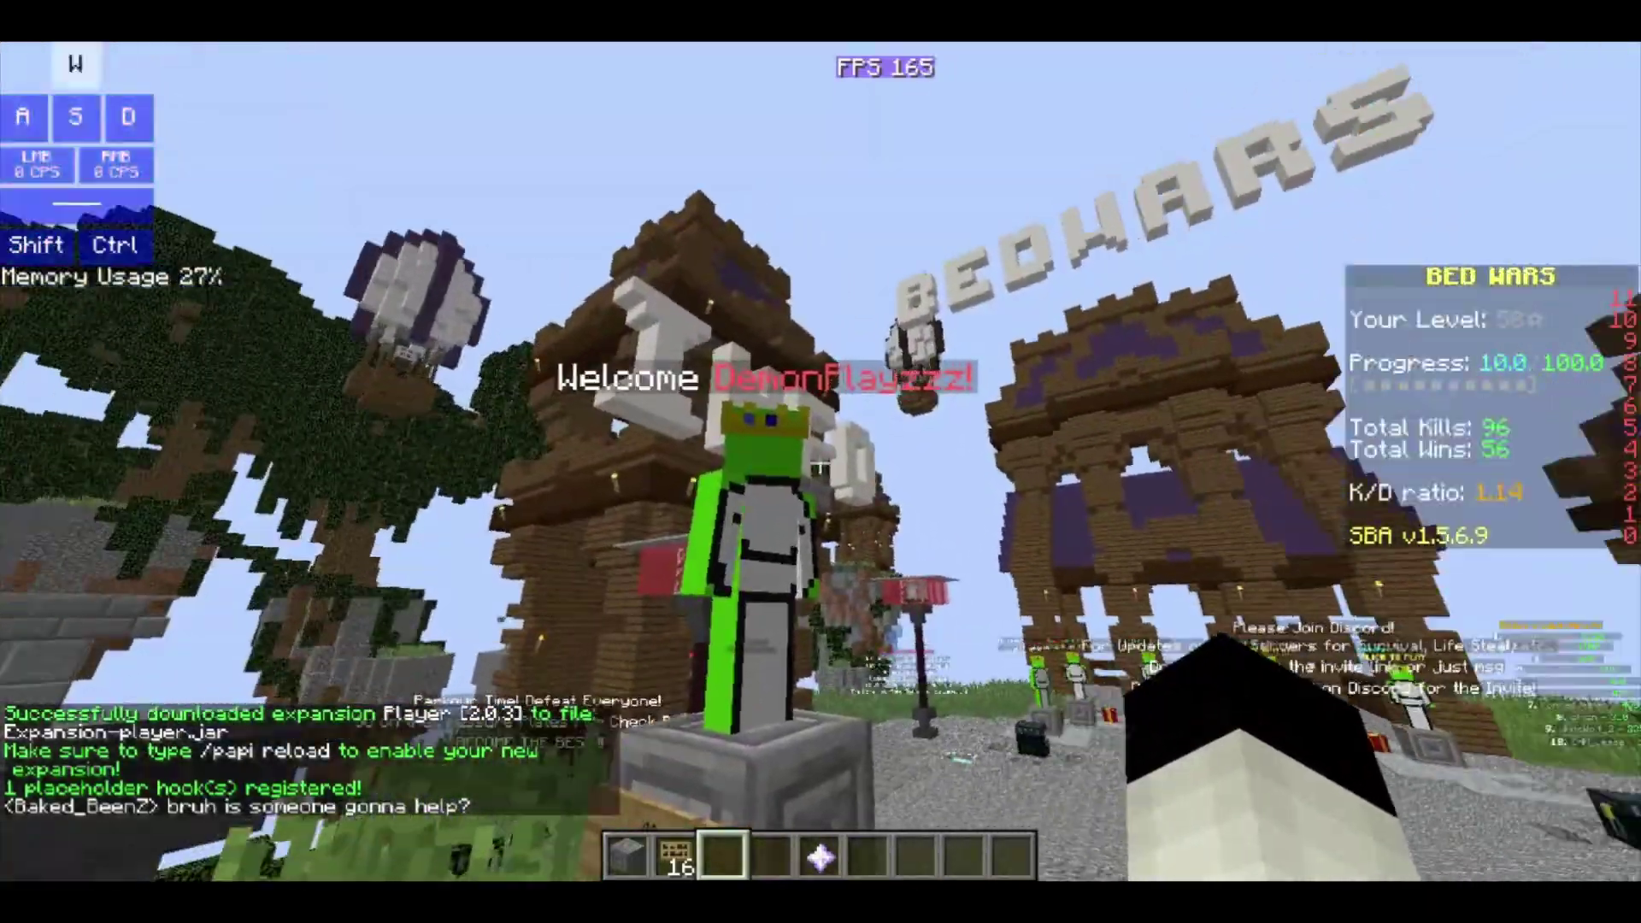
pyautogui.press('Tab')
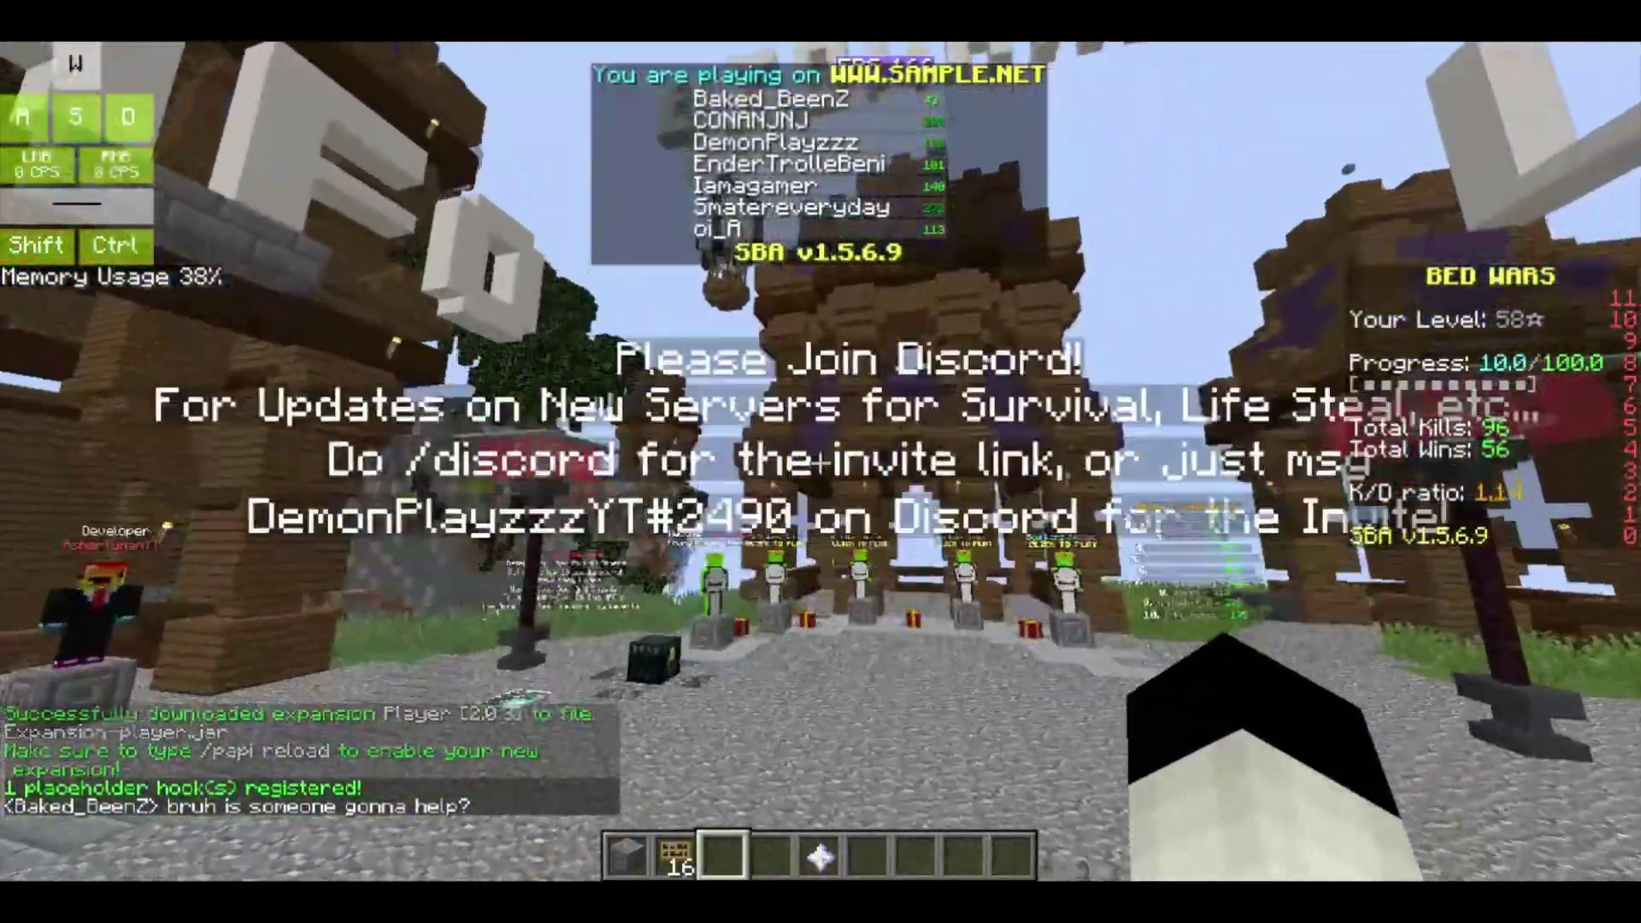